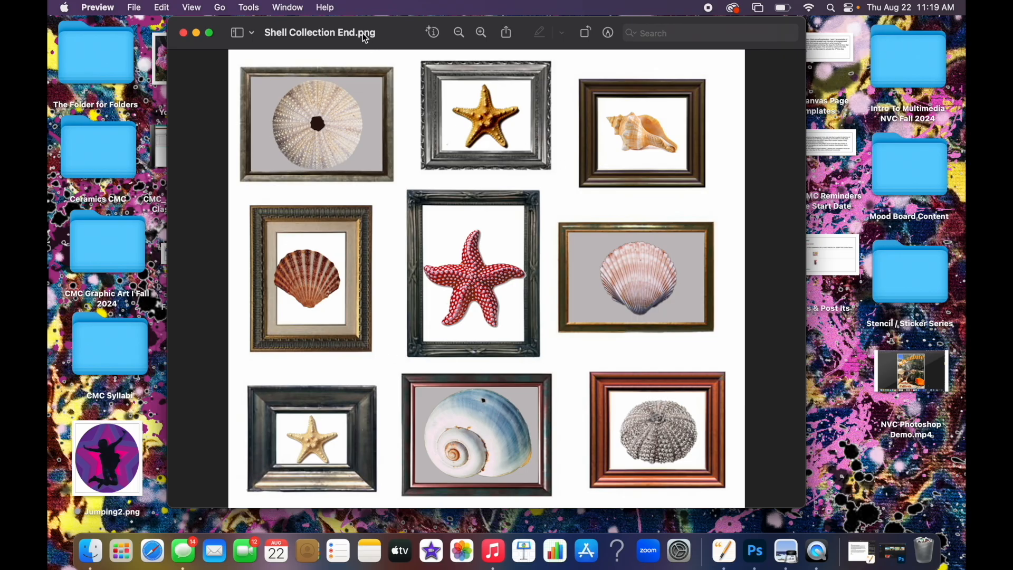
Open the desktop's Selections folder beside the Shell Collection End.png preview, and switch to Photoshop.
drag(391, 29, 568, 16)
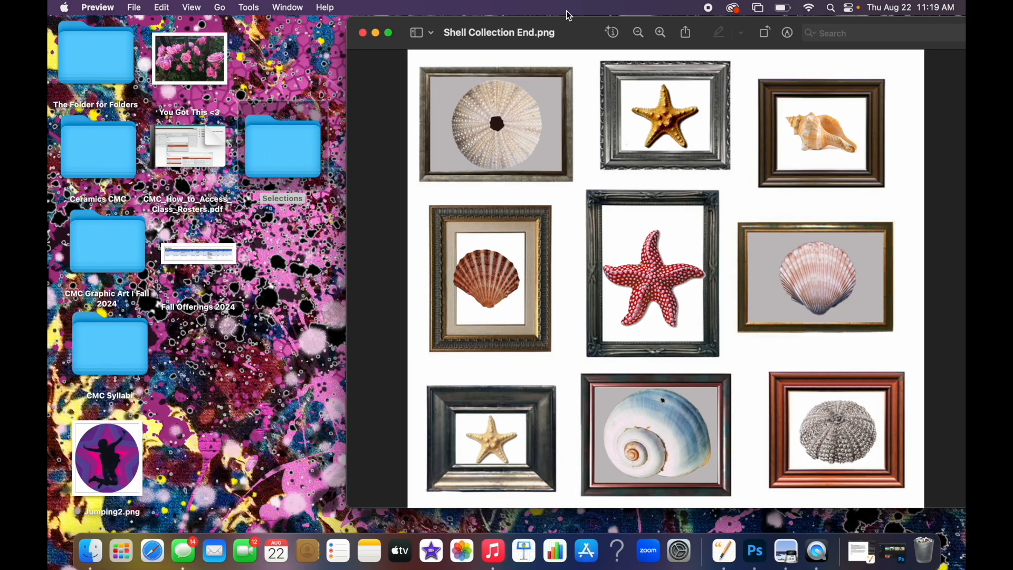
double_click(283, 151)
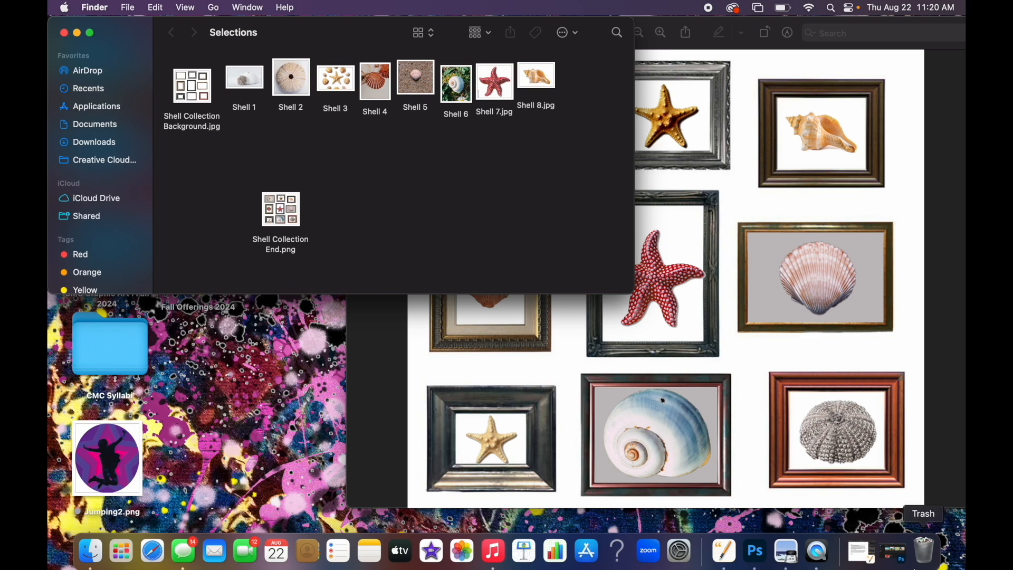
click(897, 554)
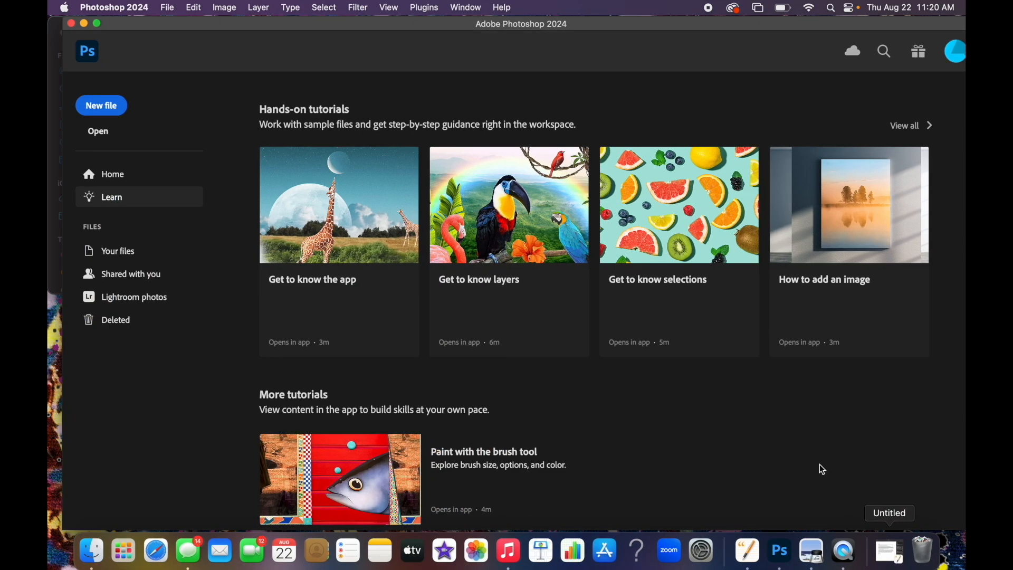
drag(755, 25, 745, 25)
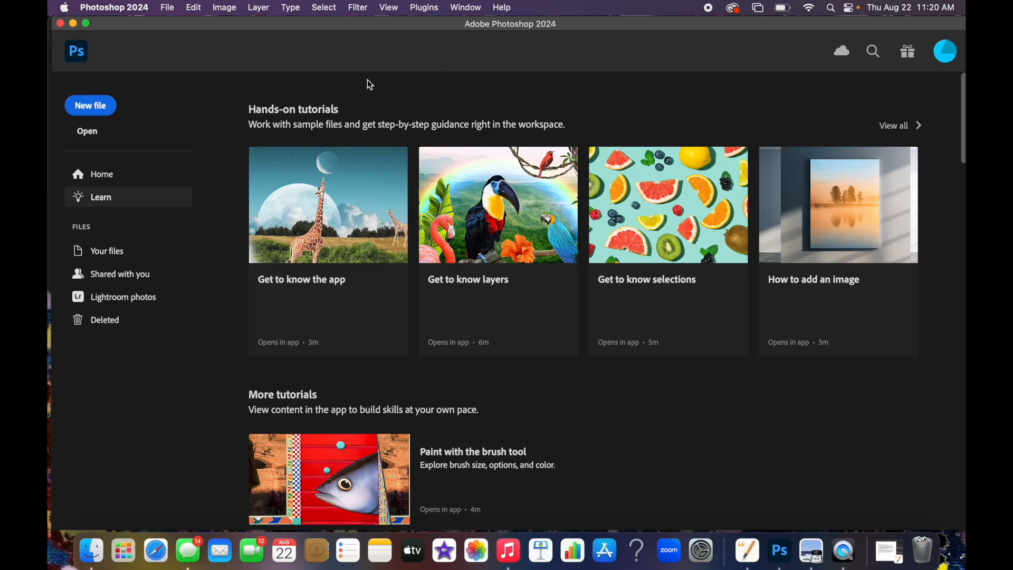
Start opening files and browse from the Desktop into the Selections folder.
click(95, 132)
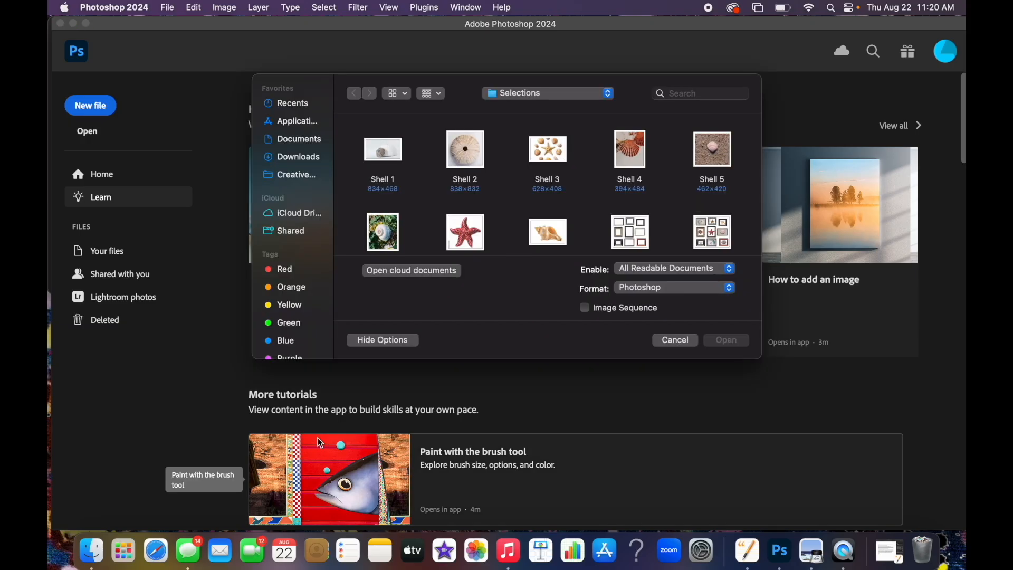
click(610, 95)
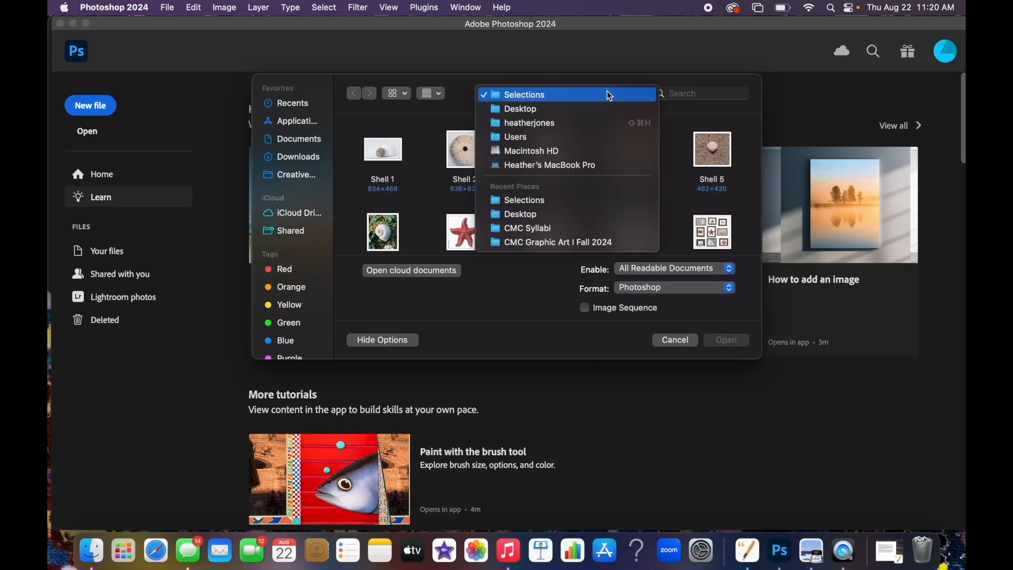
click(581, 107)
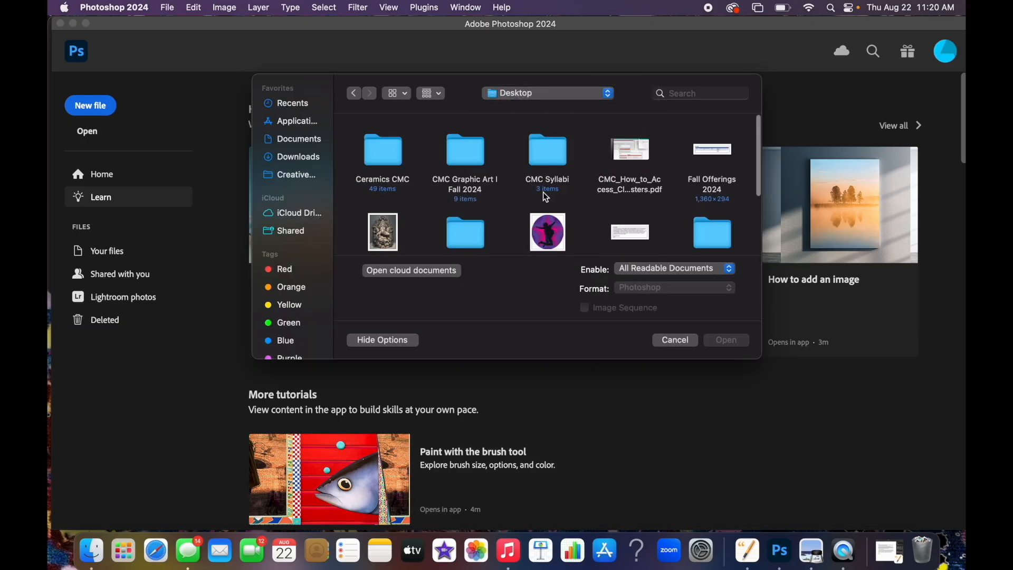
scroll(546, 176, down, 5)
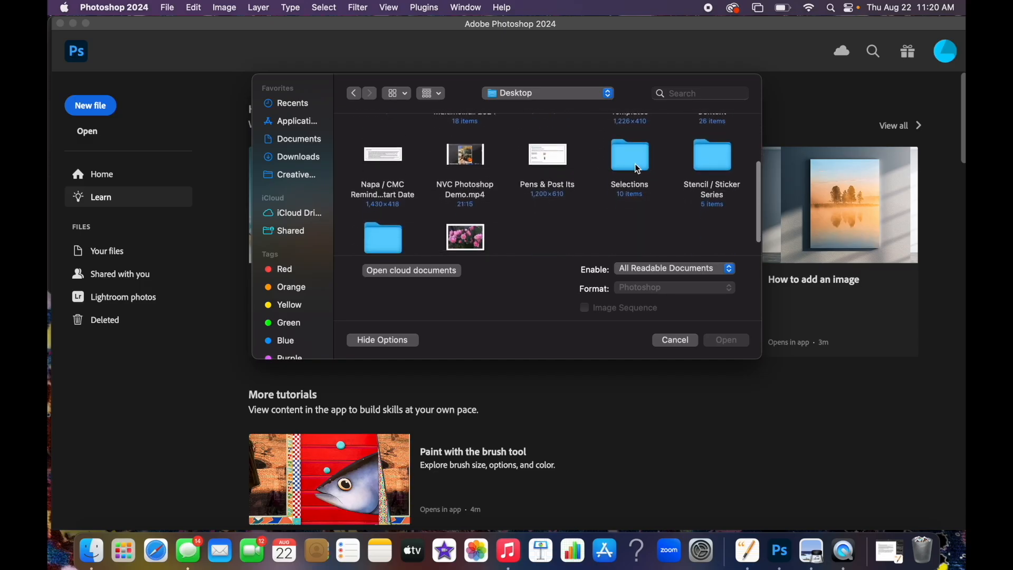
click(634, 159)
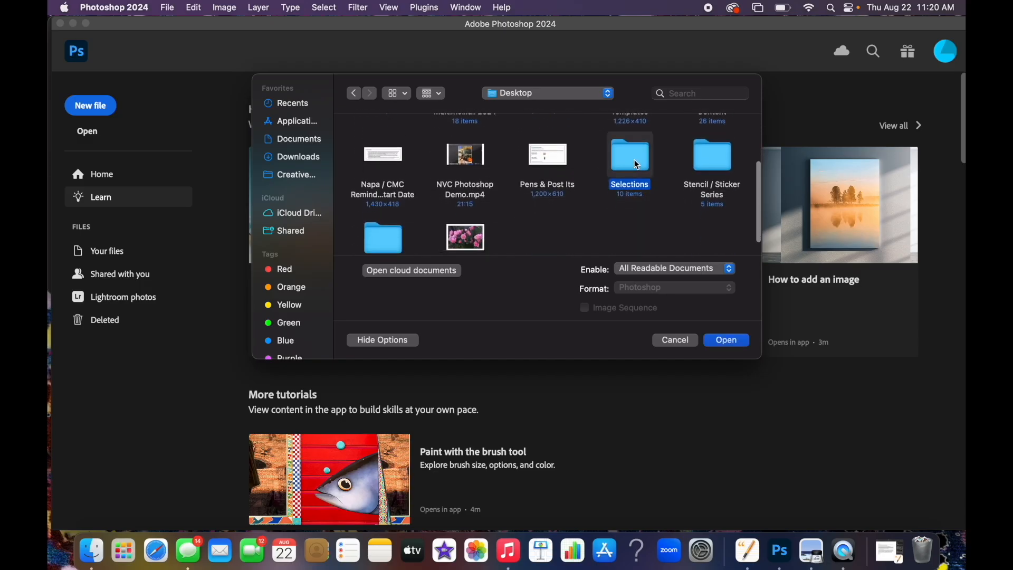
click(725, 343)
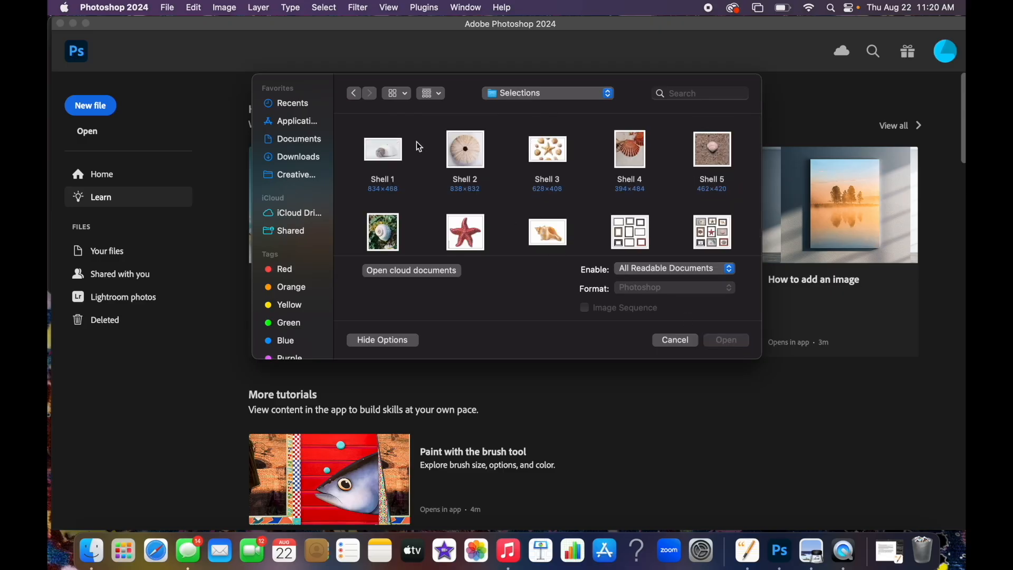
Open Shell 1 through Shell 8 together with Shell Collection Background.jpg and Shell Collection End.png.
click(393, 153)
shift+click(469, 160)
shift+click(535, 163)
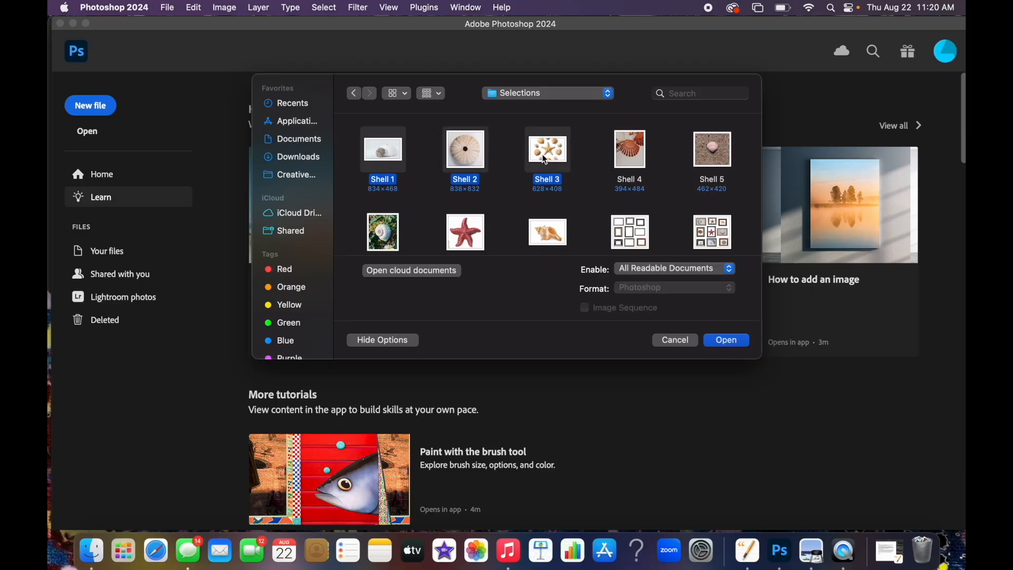
shift+click(629, 151)
shift+click(716, 148)
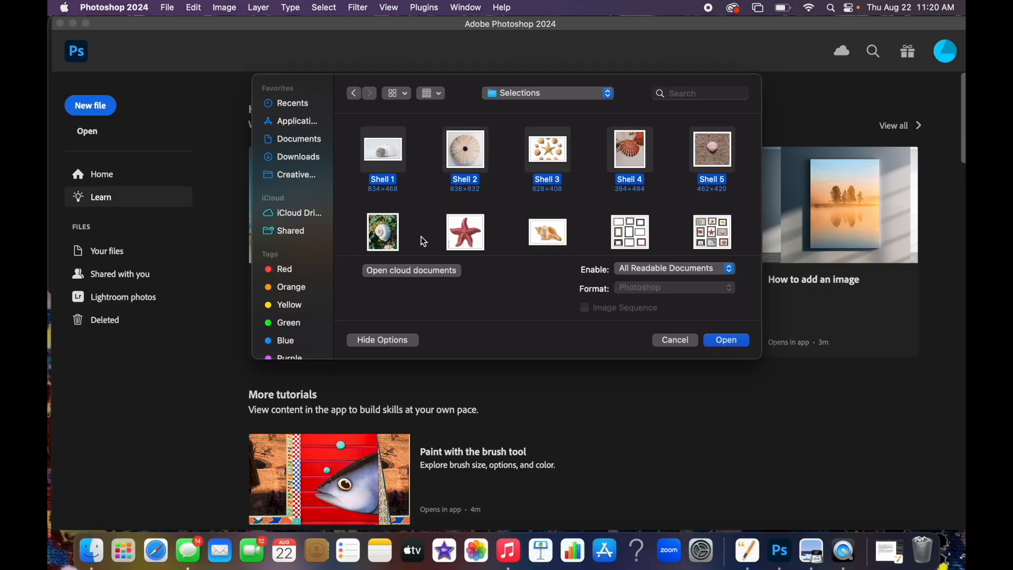
shift+click(384, 237)
shift+click(462, 238)
shift+click(539, 236)
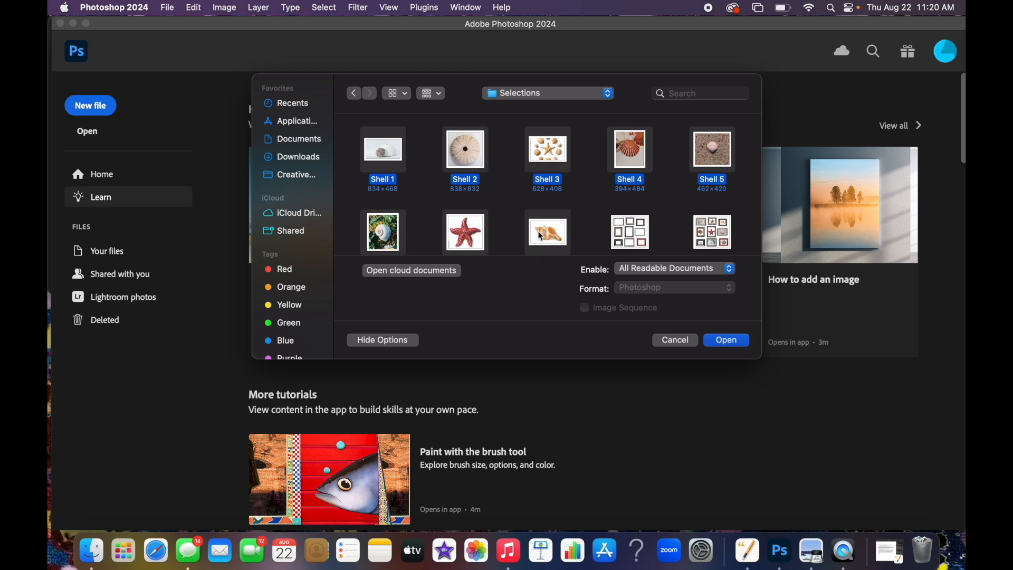
shift+click(632, 239)
shift+click(726, 239)
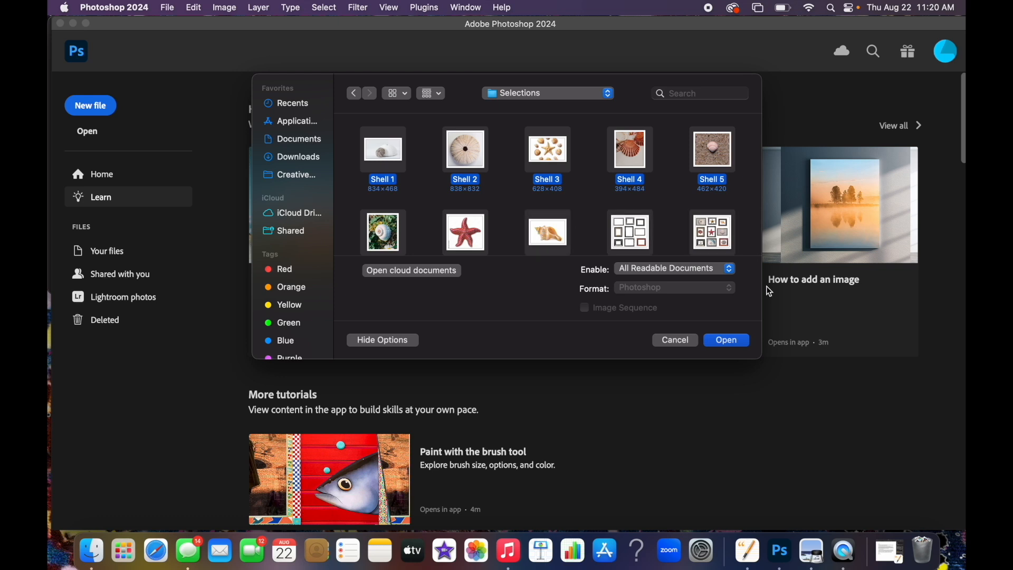
scroll(686, 200, down, 2)
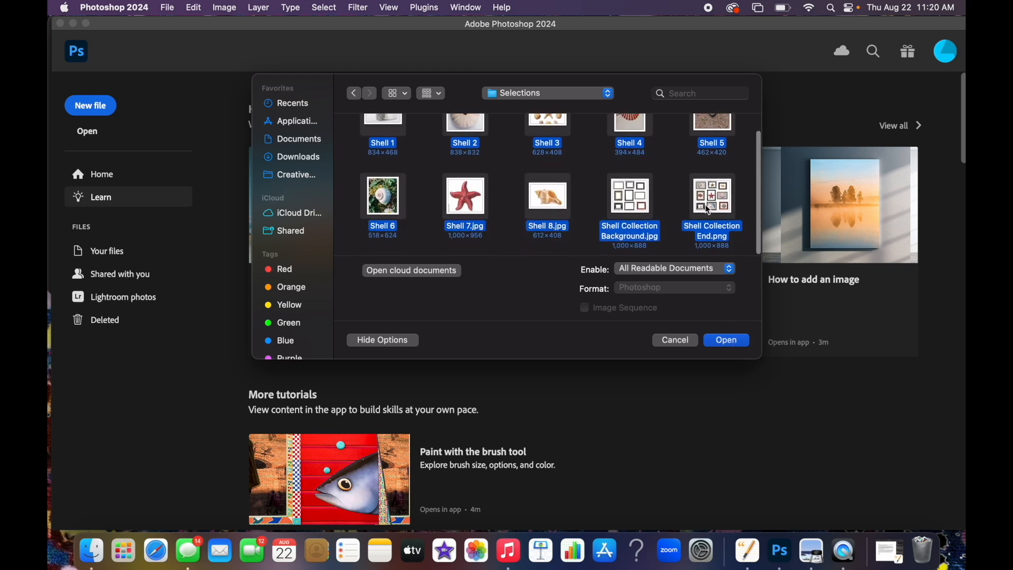
click(728, 341)
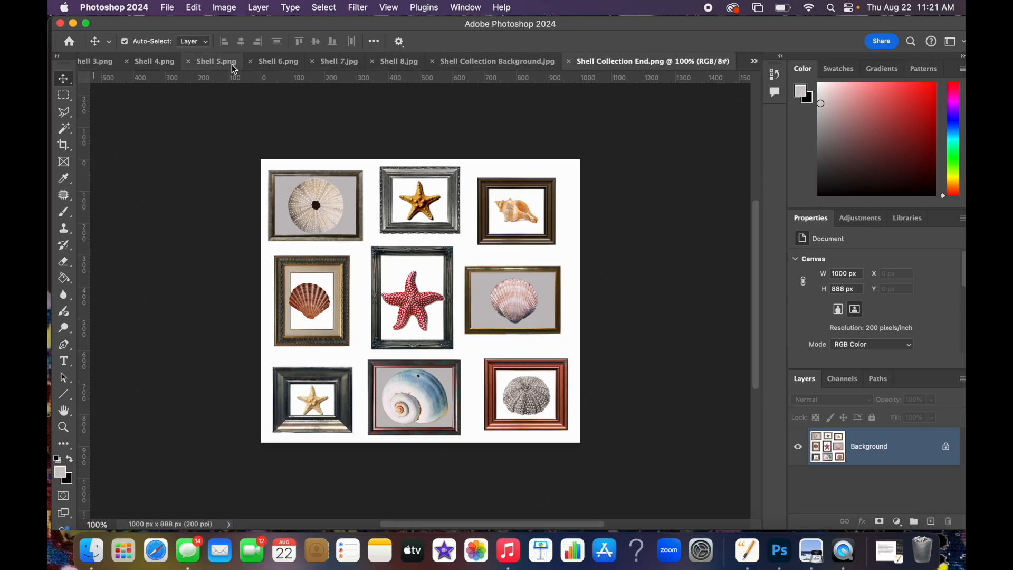
Check the list of open documents and fit Shell Collection End.png on screen.
click(754, 63)
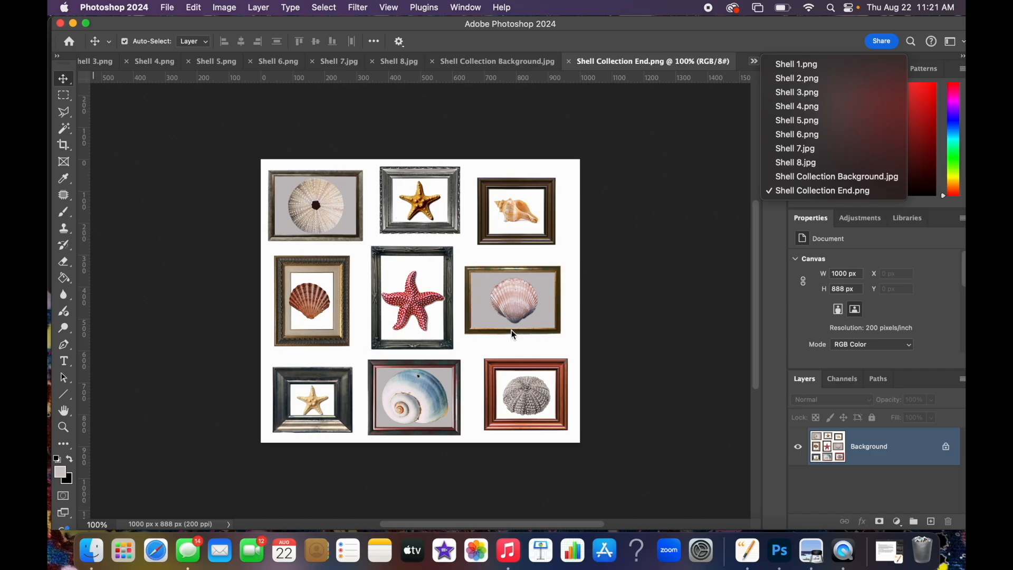
click(329, 9)
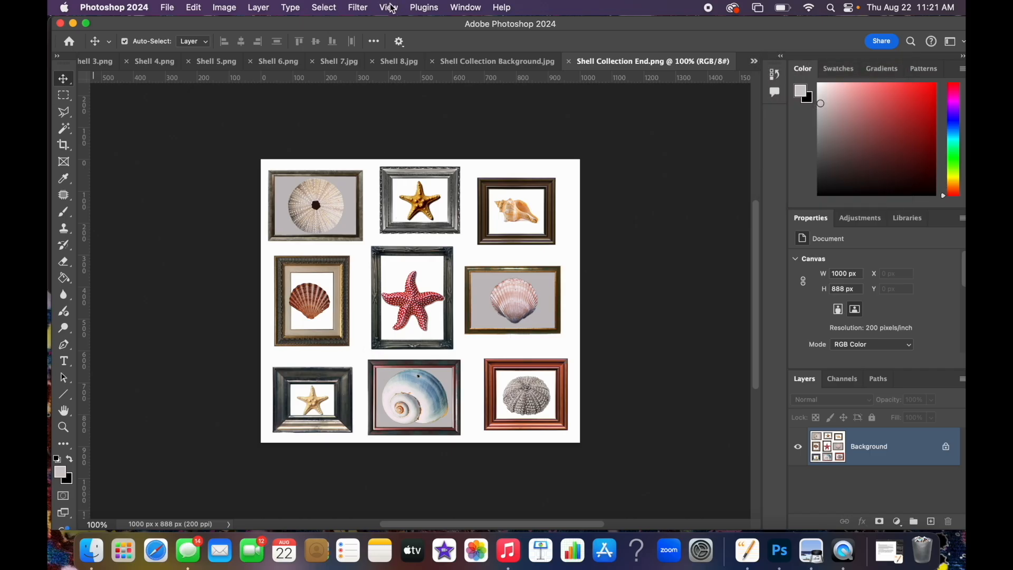
click(390, 7)
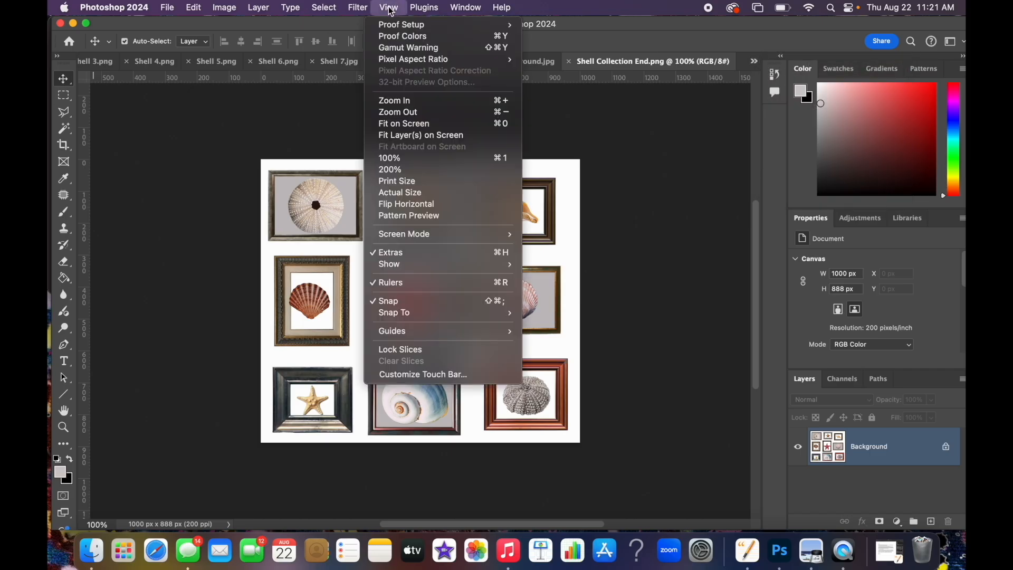
click(407, 127)
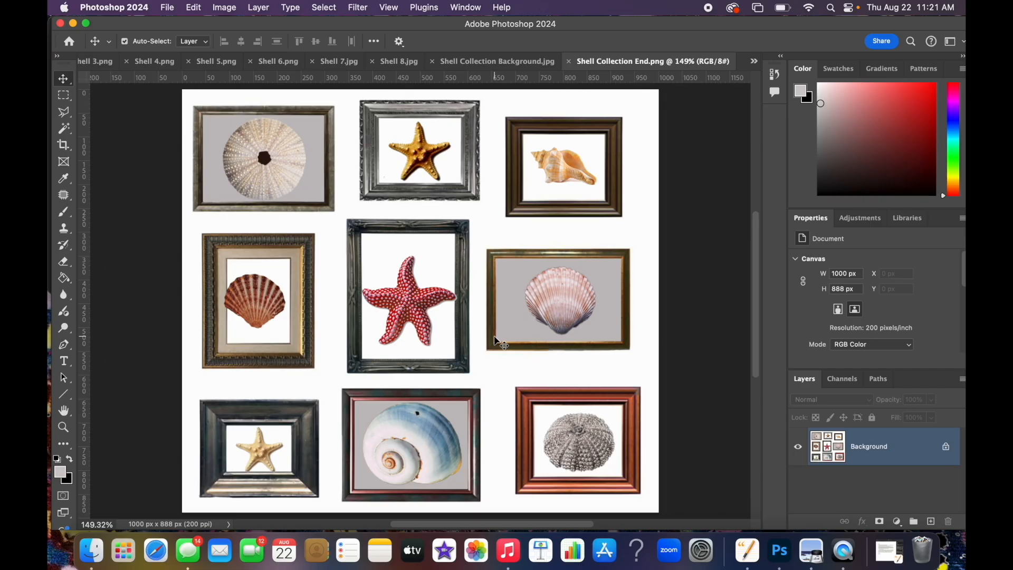
Switch to the Shell Collection Background.jpg document and fit it on screen.
click(458, 63)
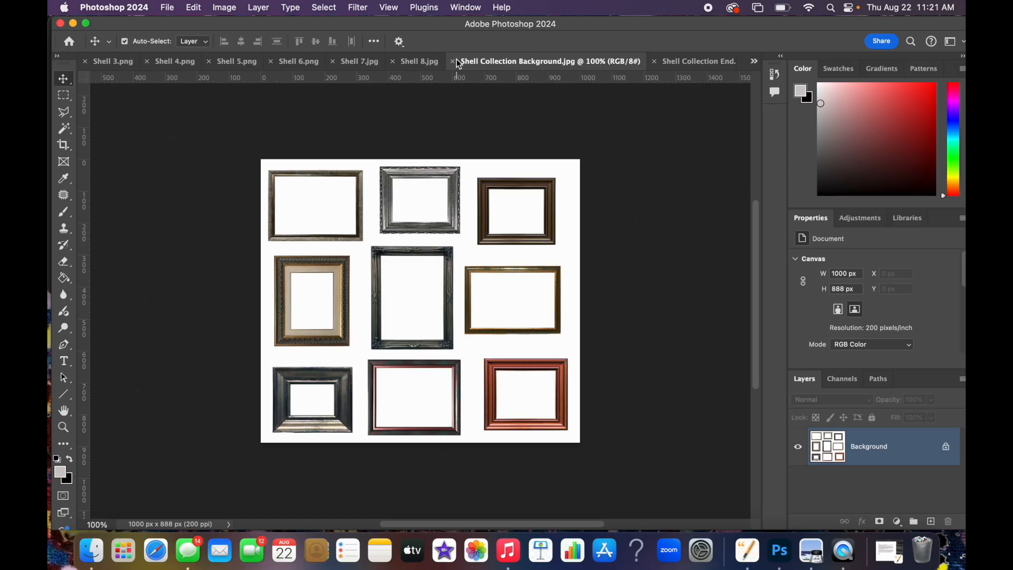
click(391, 8)
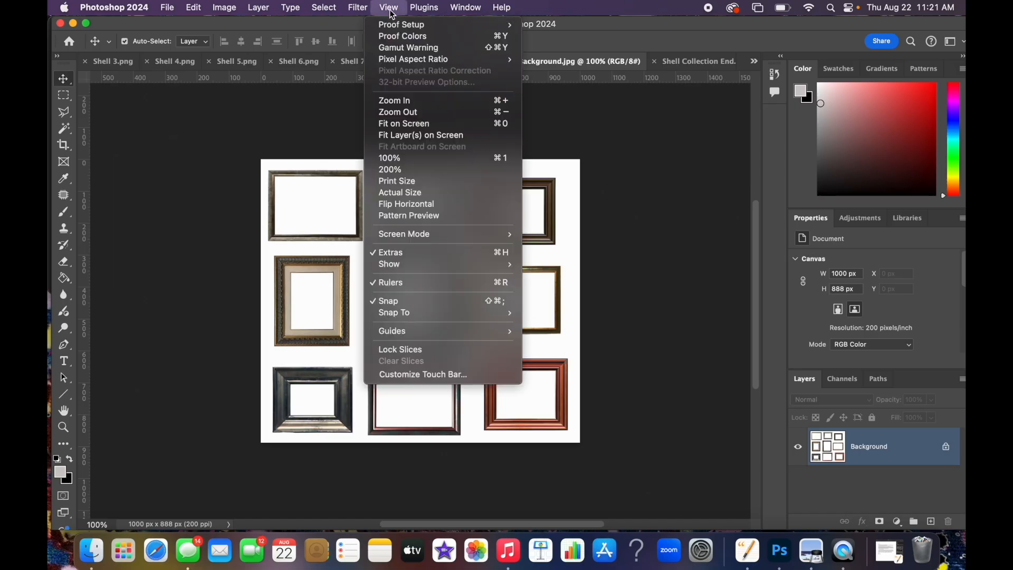
click(408, 132)
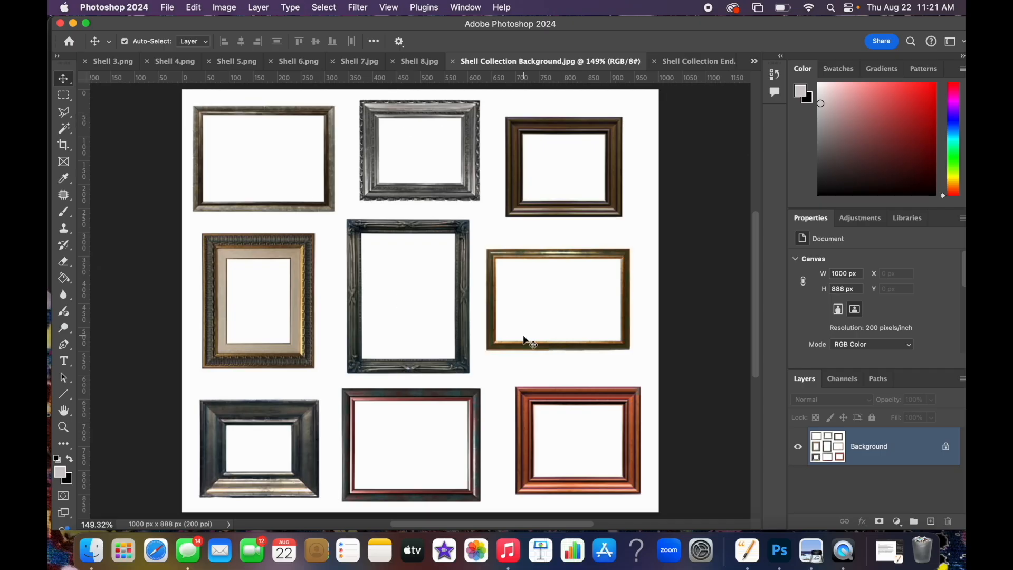
Unlock the Background layer, activate the Rectangular Marquee tool and accept d0caca as the foreground color.
click(946, 448)
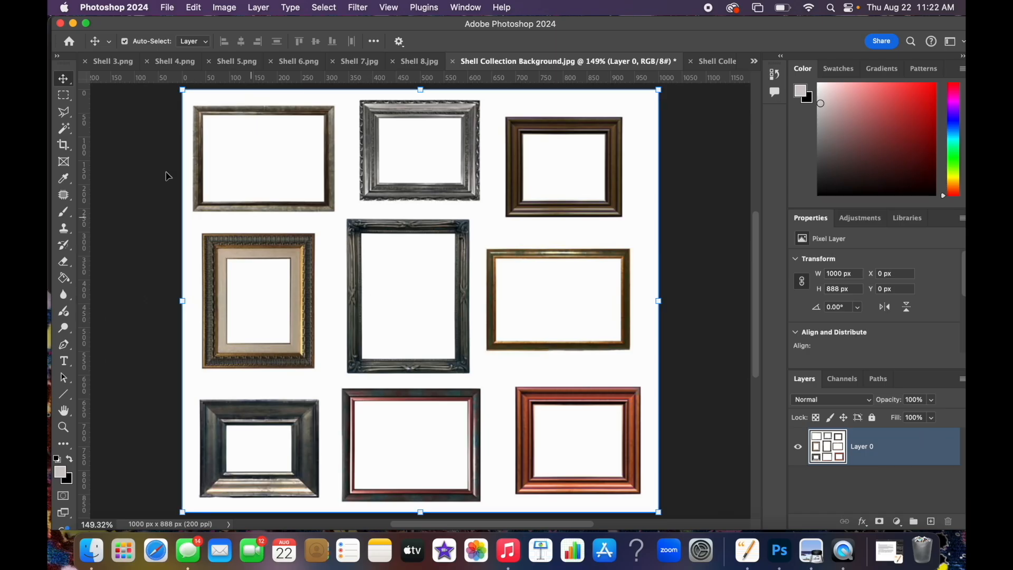
click(70, 100)
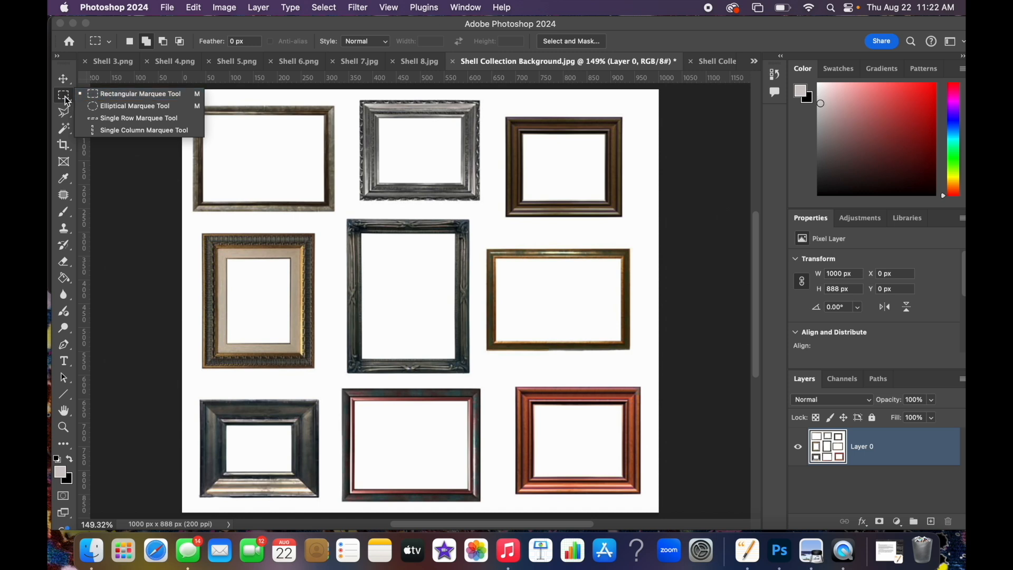
click(112, 95)
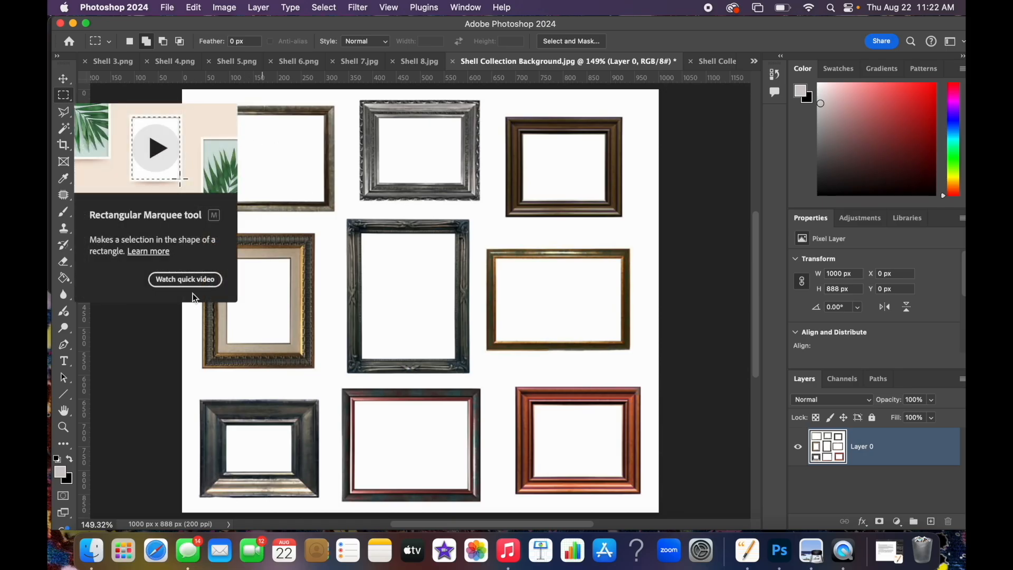
click(61, 473)
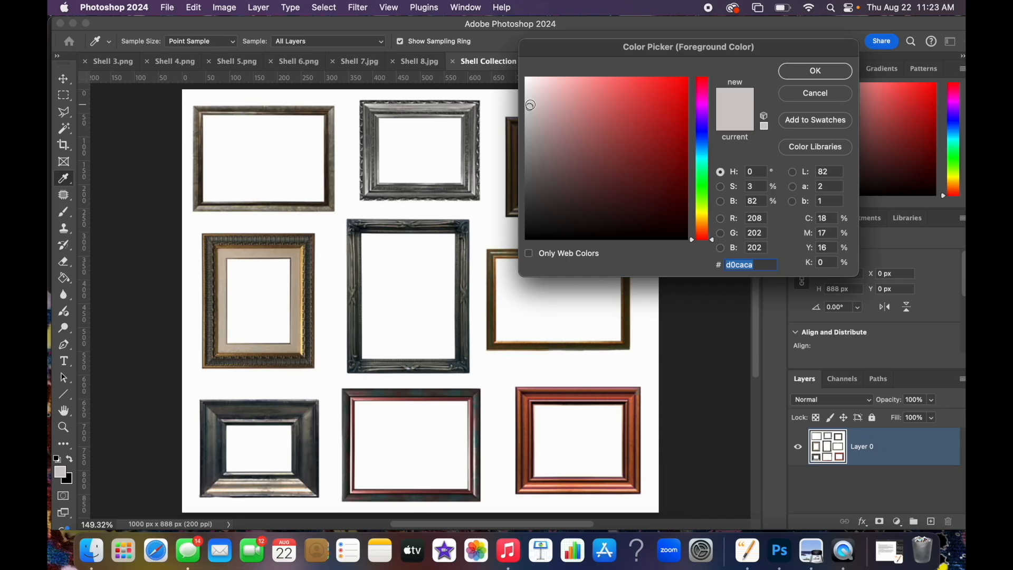
click(814, 69)
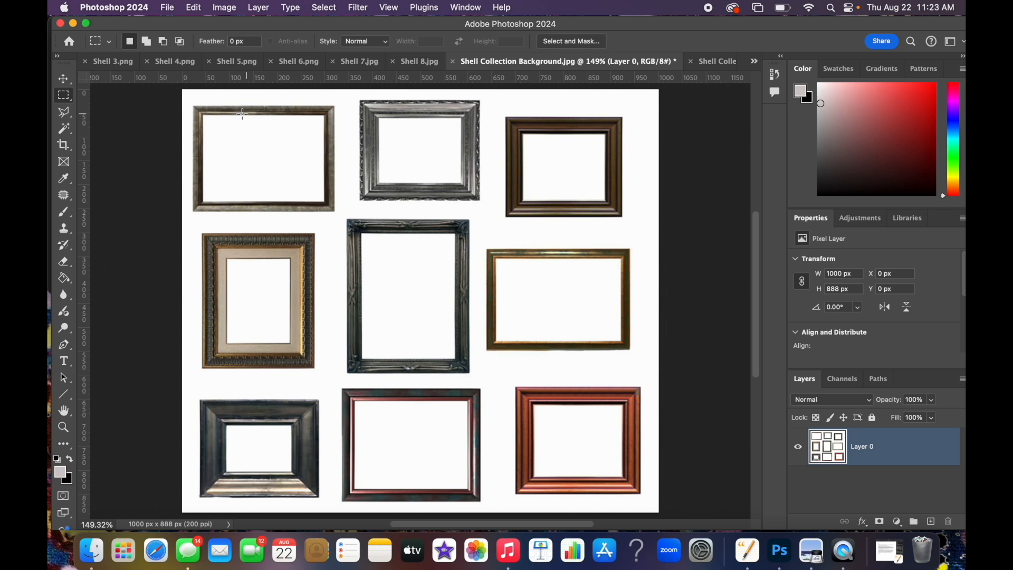
Select the white interiors of the upper-left, middle-right and lower-center frames as one combined rectangular selection.
drag(204, 115, 325, 199)
drag(497, 259, 623, 340)
click(146, 41)
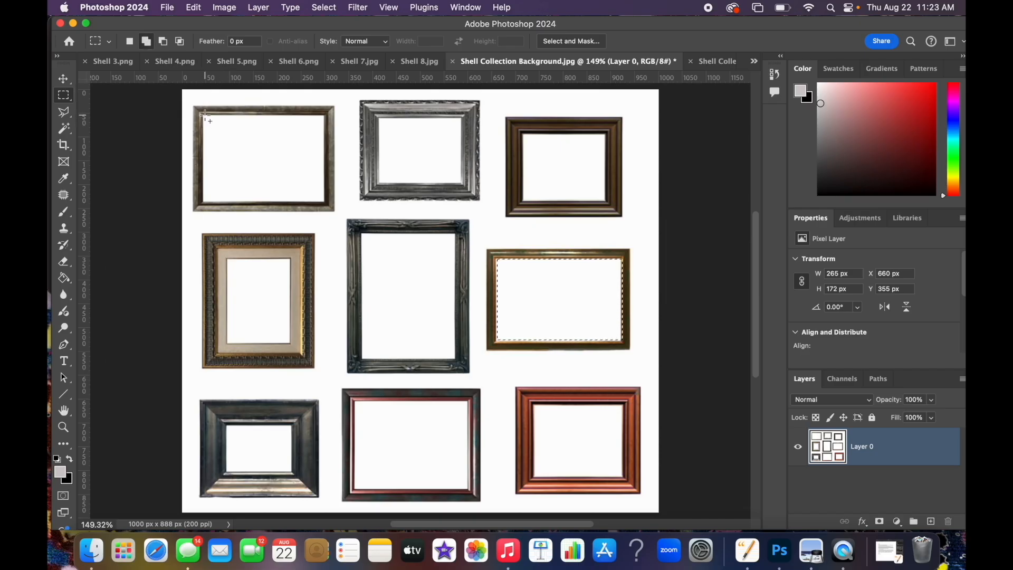
drag(204, 115, 325, 202)
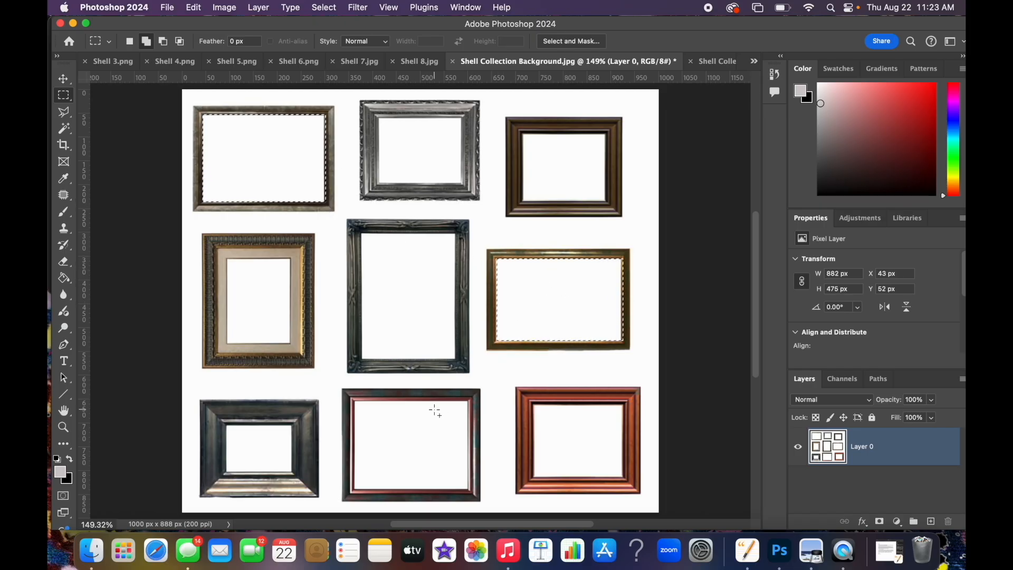
drag(354, 400, 471, 492)
Fill the selected interiors of the upper-left, middle-right and lower-center frames with the light gray foreground color using the Paint Bucket.
click(63, 281)
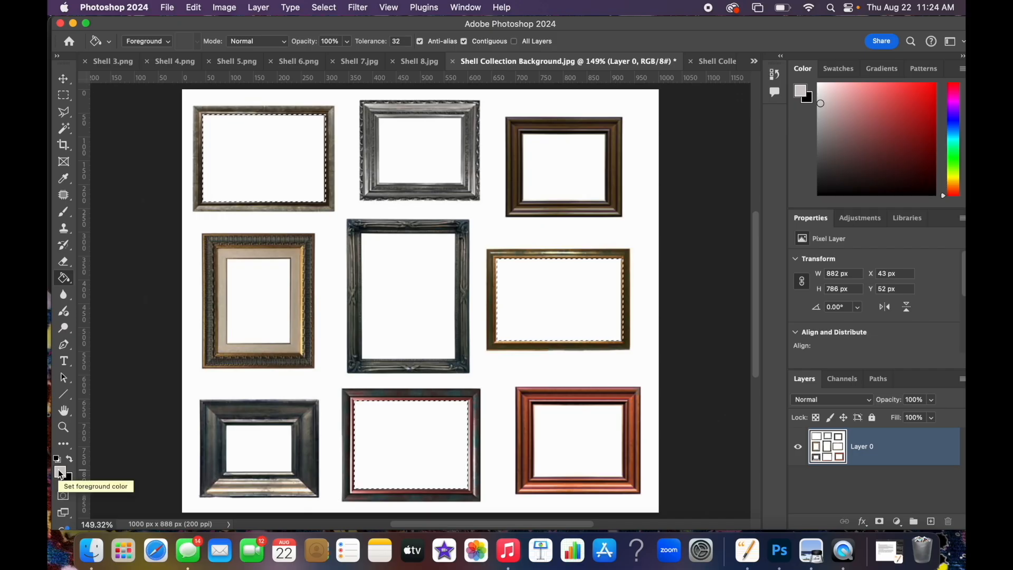
click(251, 163)
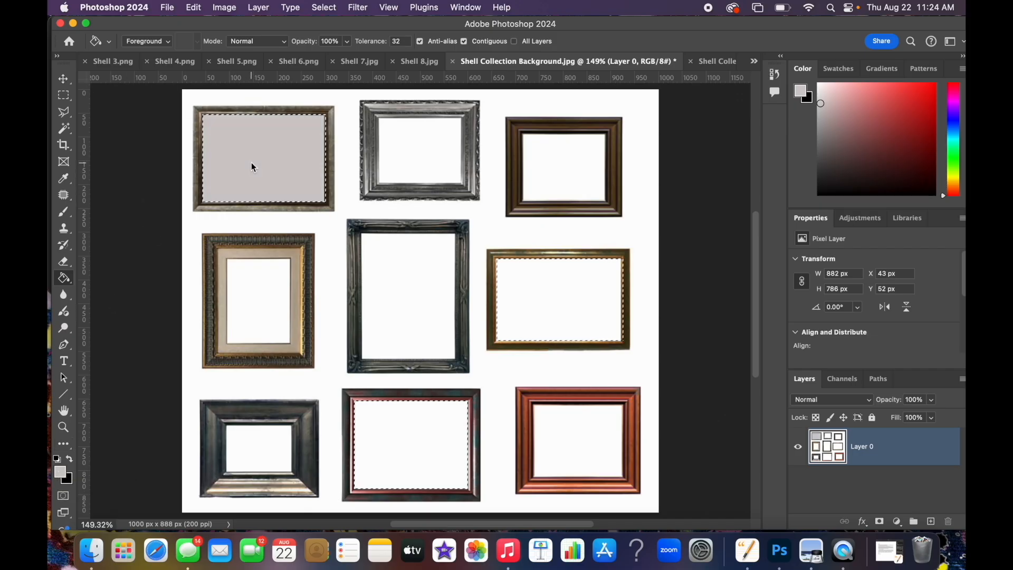
click(566, 297)
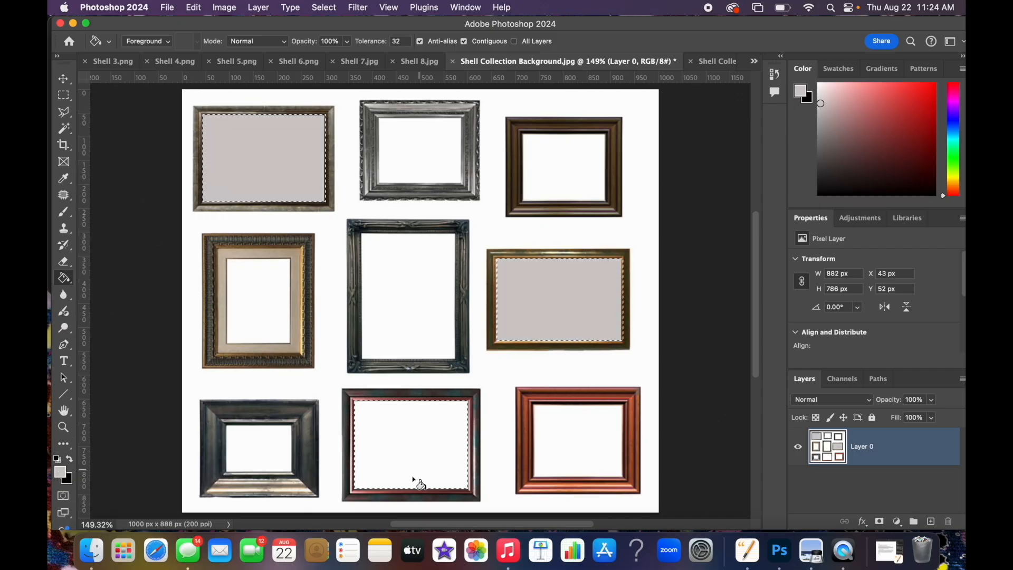
click(408, 438)
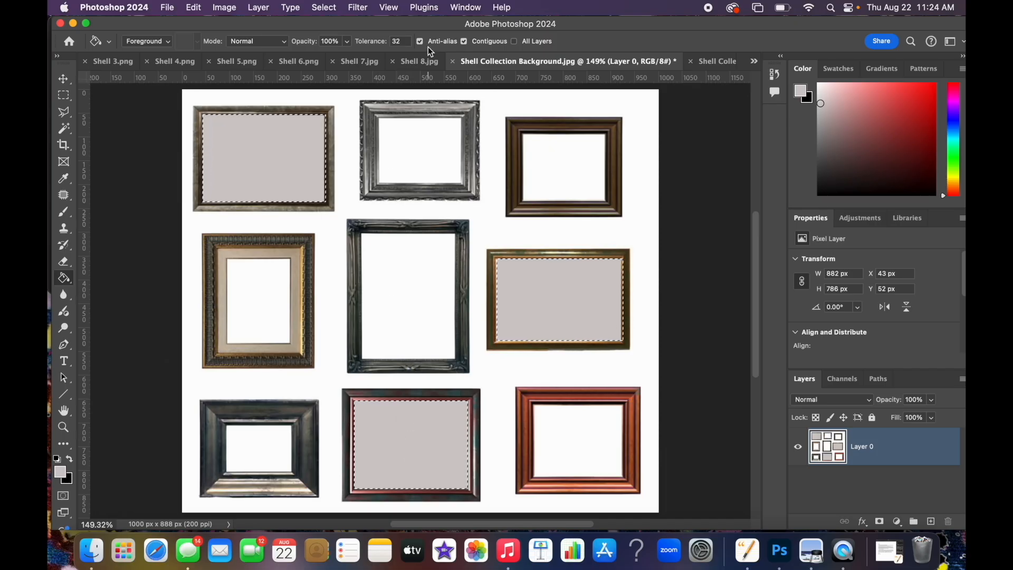
Deselect the three filled frames and save the document as Shell Collection V2.
click(324, 7)
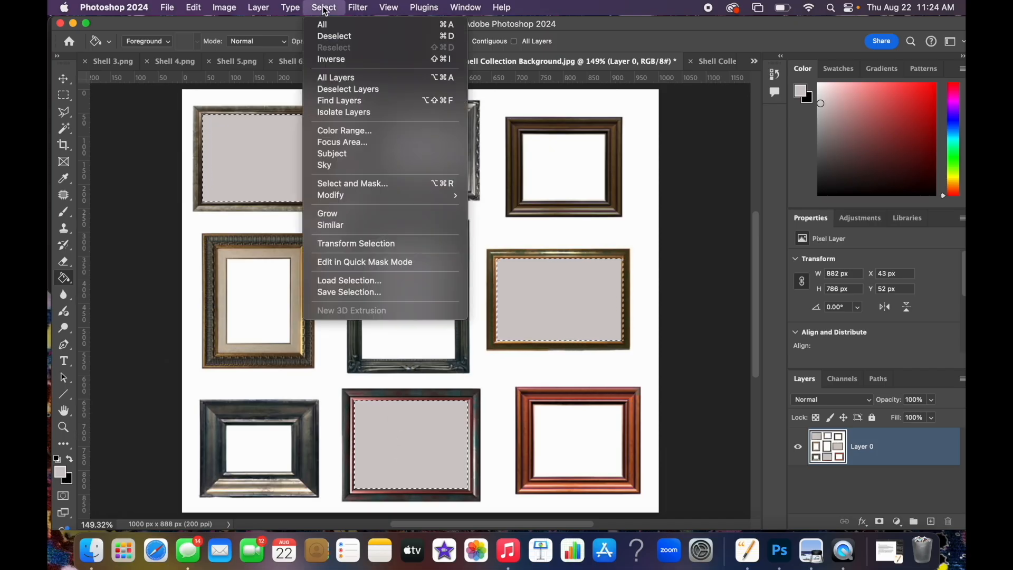
click(334, 37)
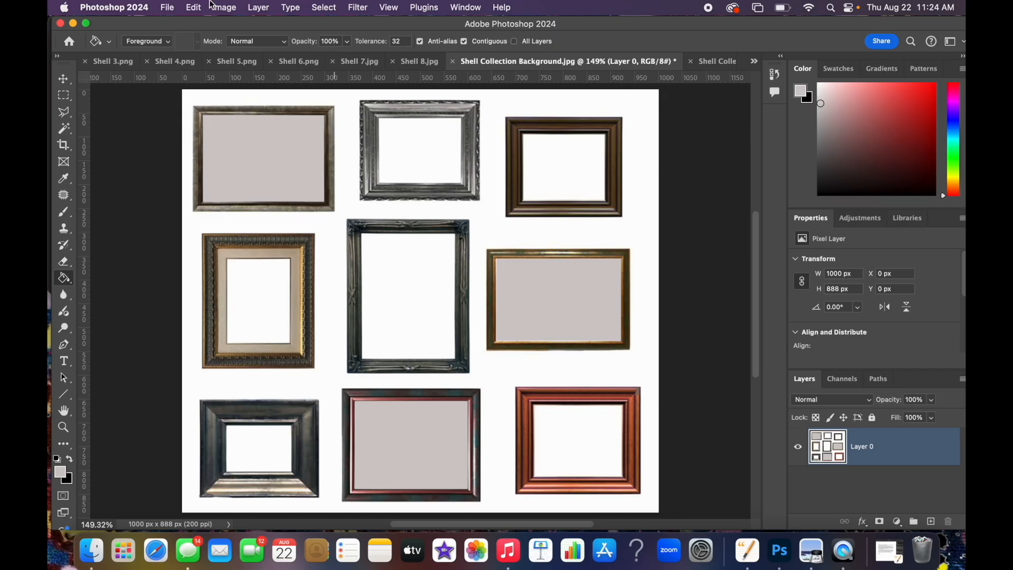
click(175, 10)
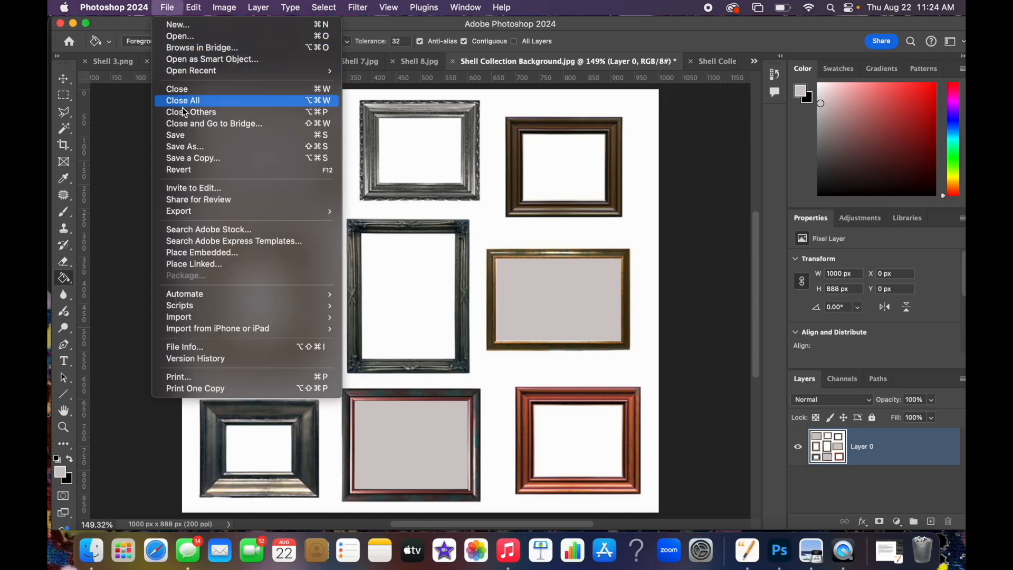
click(182, 135)
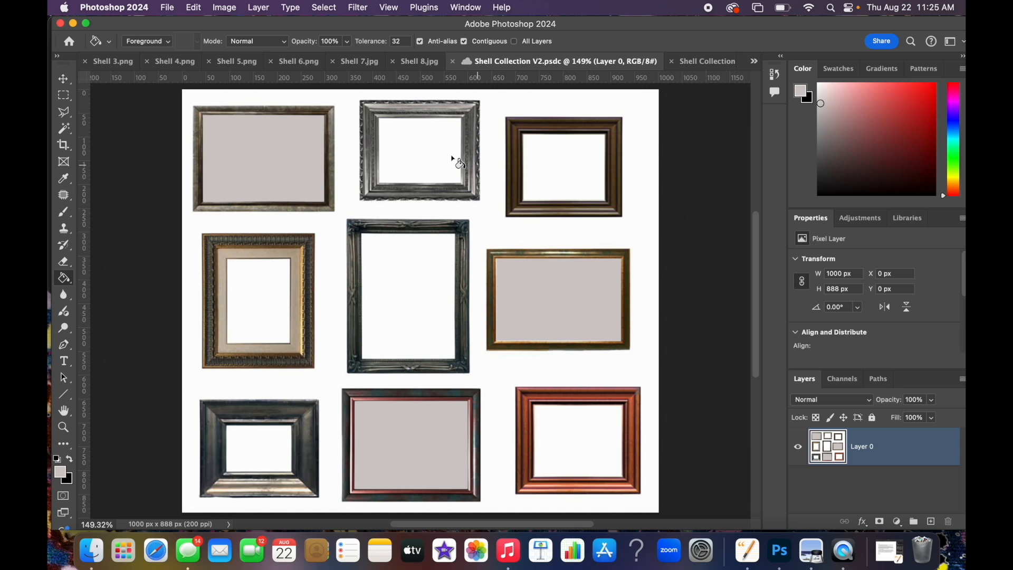
Switch to the Shell 1.png document and enlarge the view around the brown sea urchin shell.
click(756, 62)
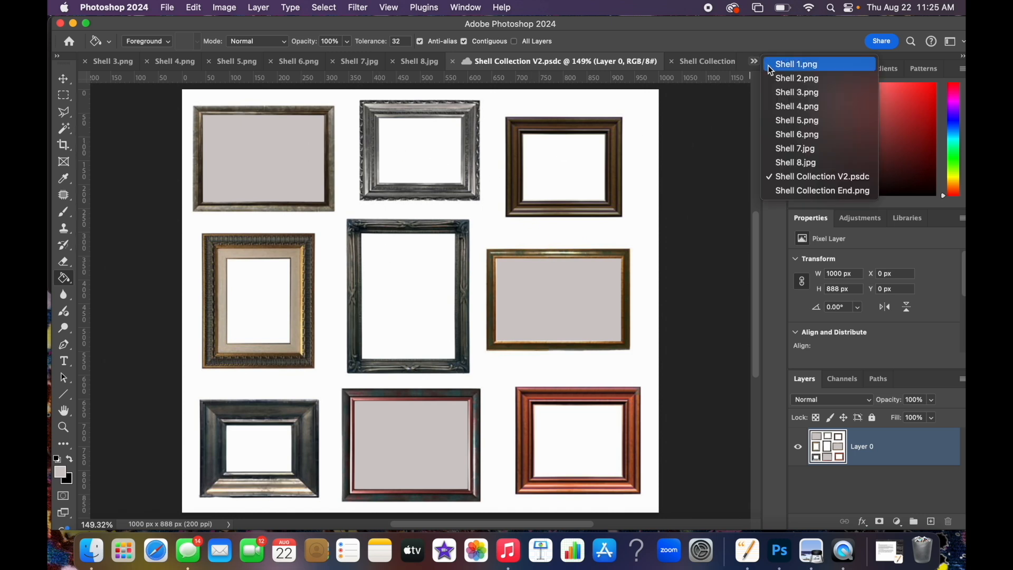
click(791, 65)
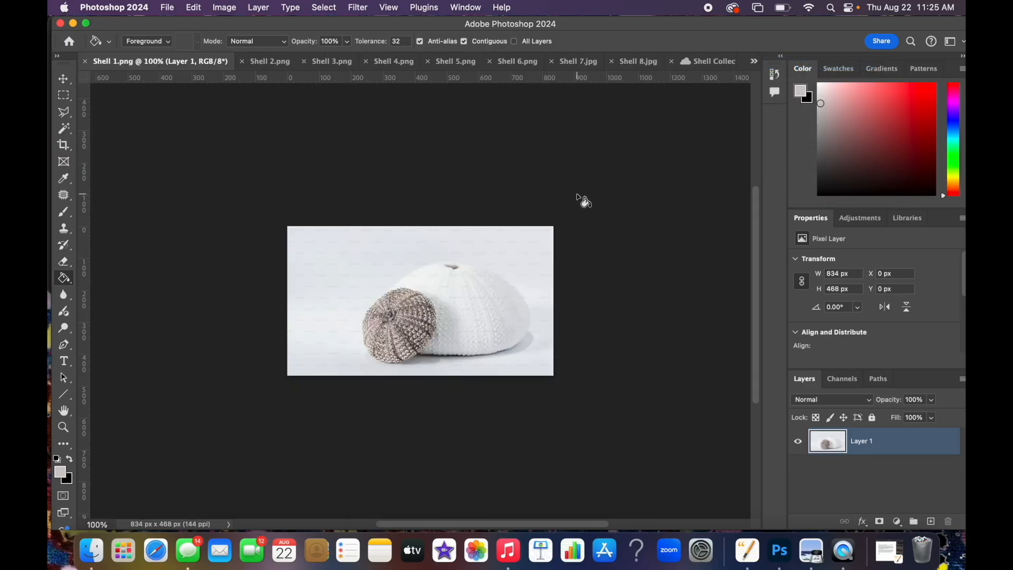
scroll(577, 194, up, 9)
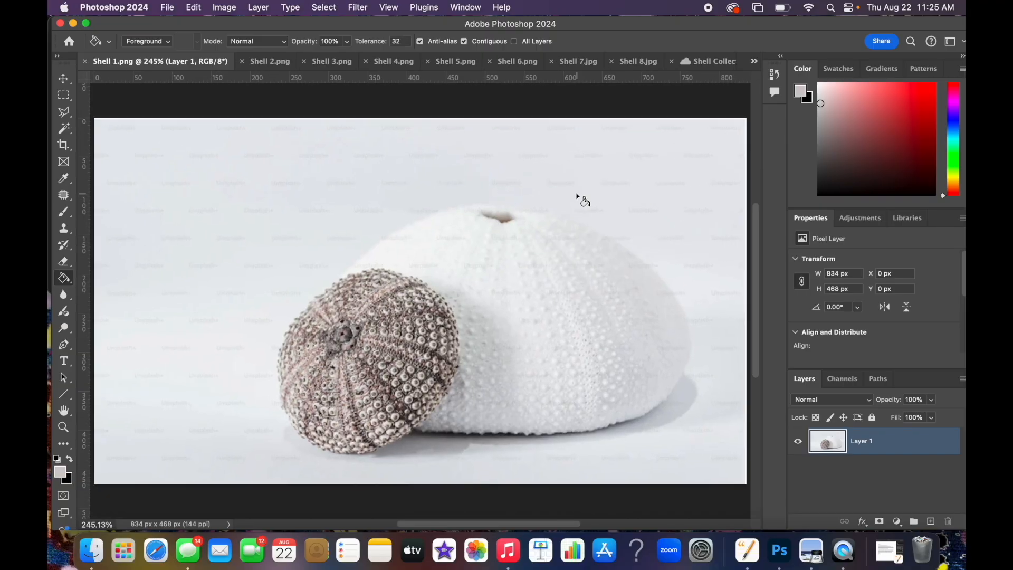
scroll(577, 194, up, 2)
scroll(577, 194, up, 2)
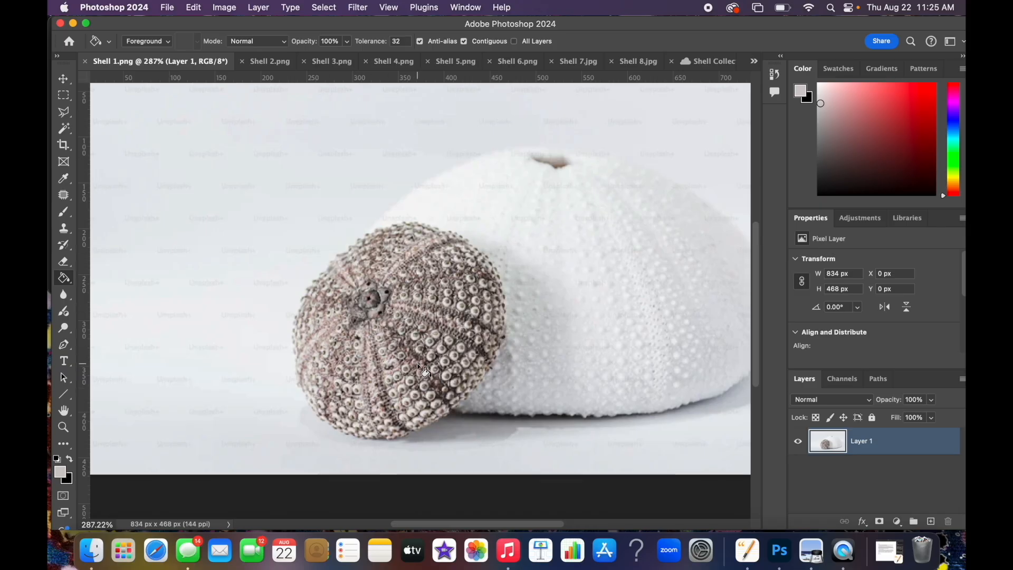
Activate the Quick Selection tool and set its brush size to 66 px.
click(68, 128)
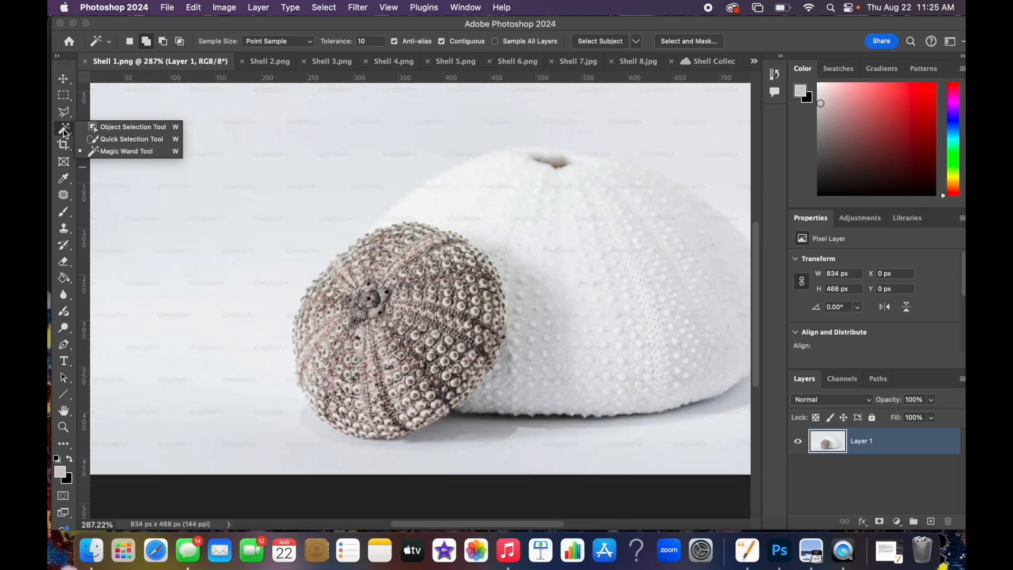
click(119, 139)
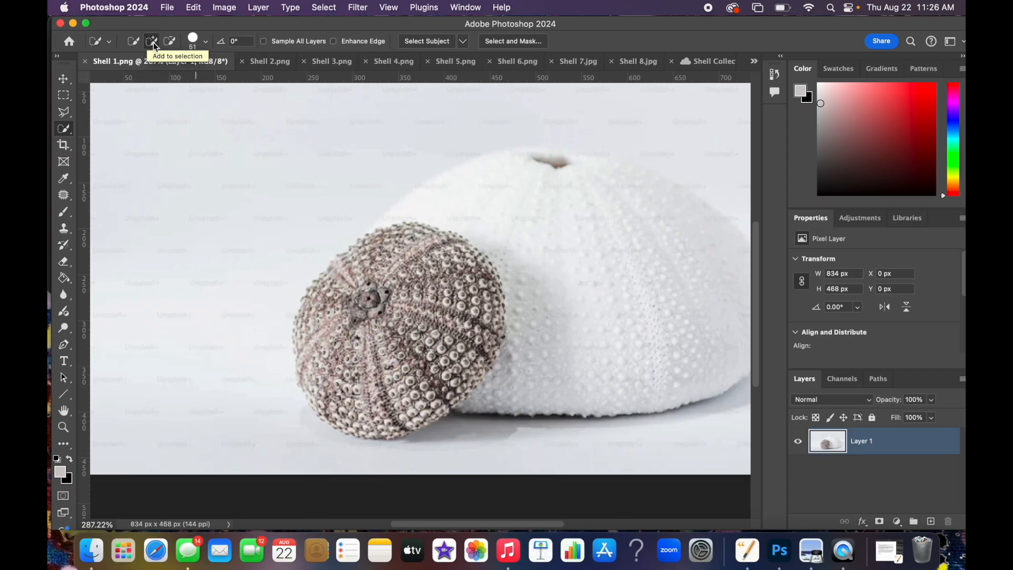
click(200, 38)
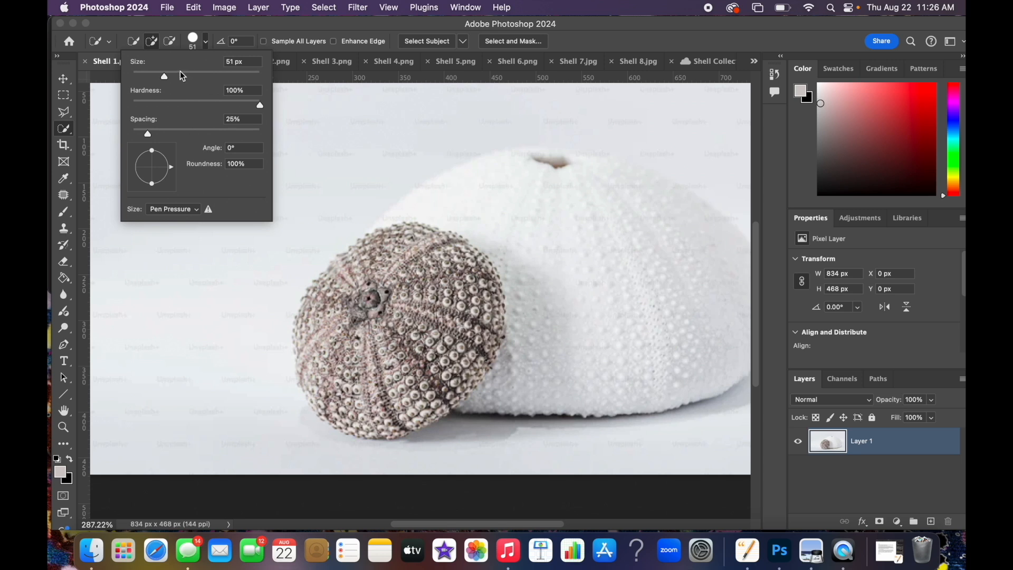
click(174, 72)
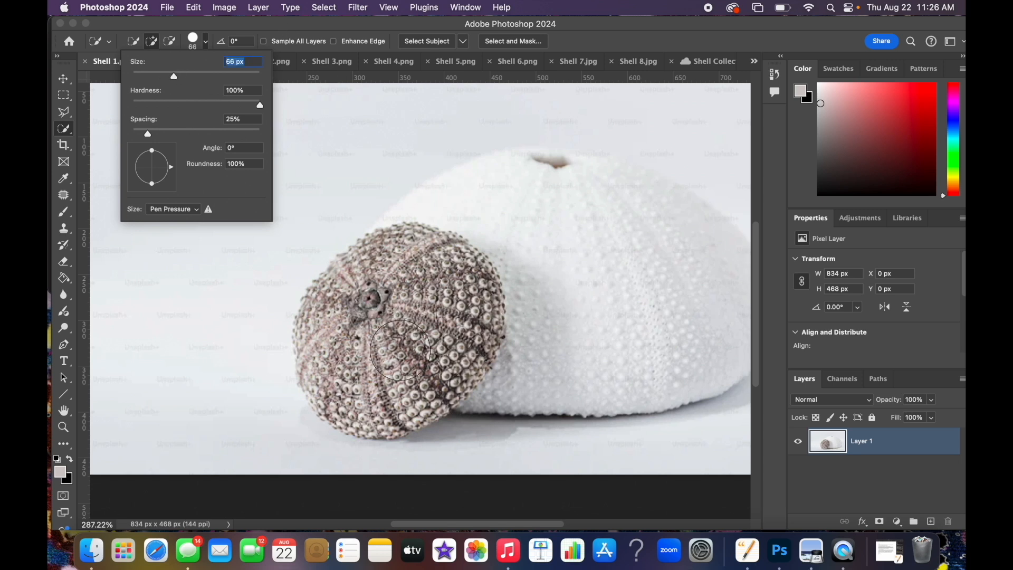
Select the entire small brown sea urchin shell with the Quick Selection tool, adding areas out to its edges.
click(384, 306)
click(356, 298)
mouse_move(355, 298)
mouse_down()
mouse_move(330, 338)
mouse_move(324, 364)
mouse_move(337, 385)
mouse_move(380, 417)
mouse_move(417, 417)
mouse_move(443, 390)
mouse_up()
click(455, 351)
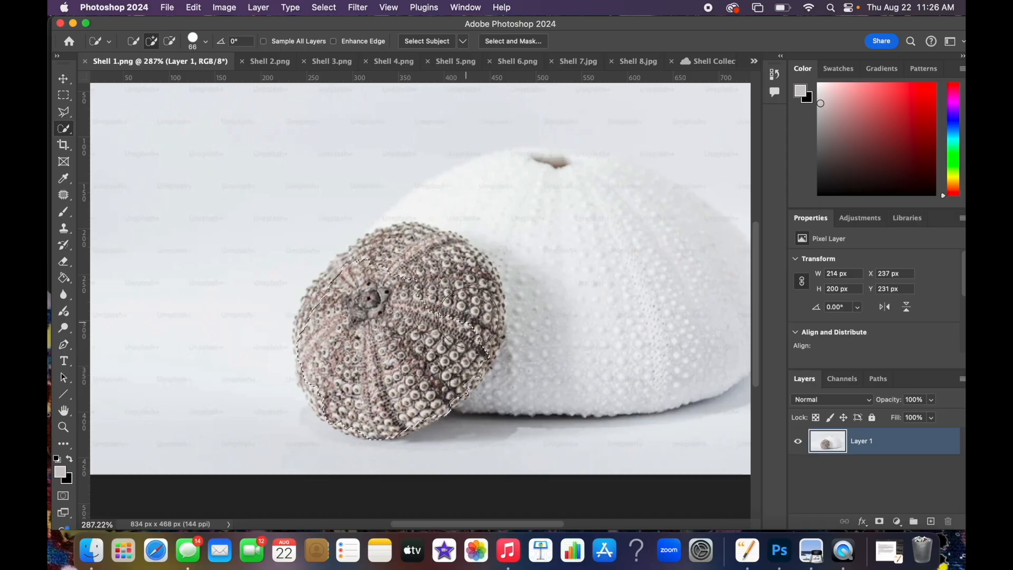
click(462, 352)
click(471, 320)
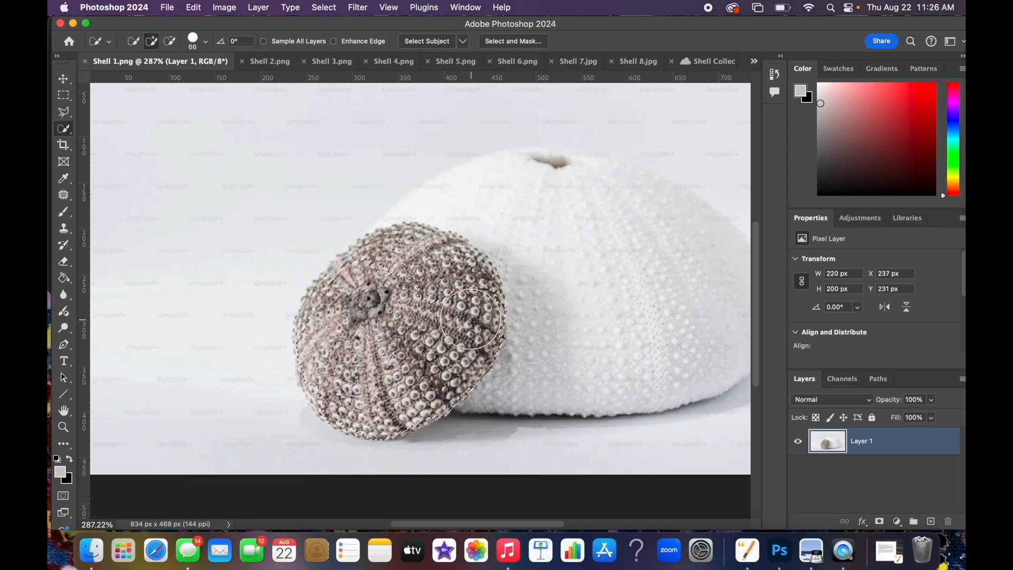
click(466, 294)
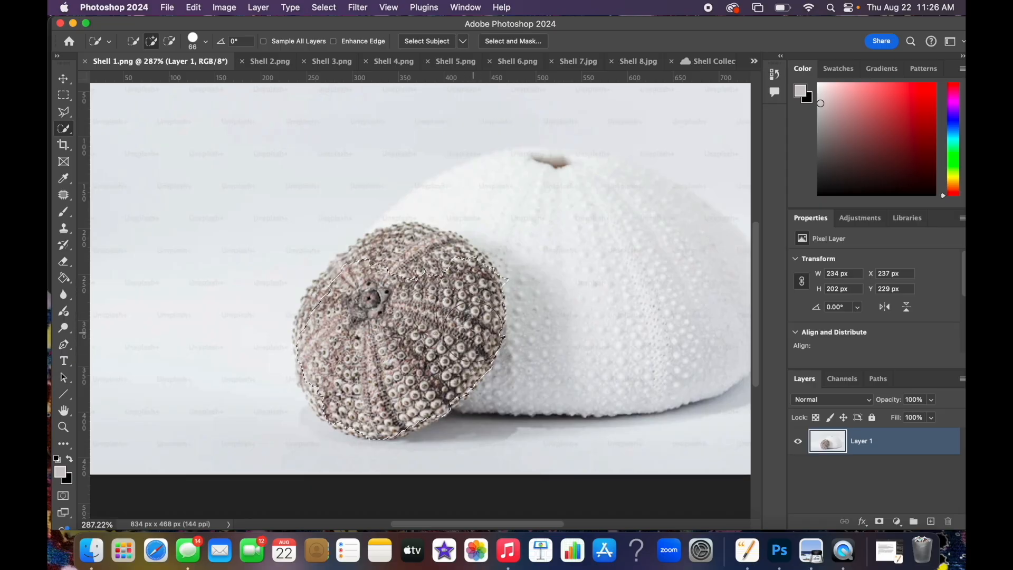
click(445, 263)
click(409, 256)
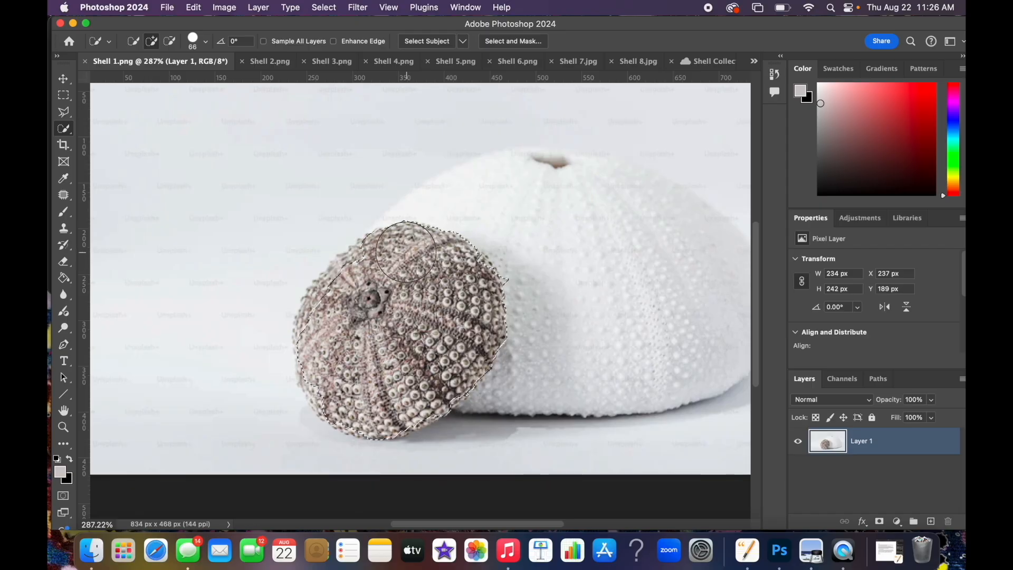
click(341, 296)
click(319, 325)
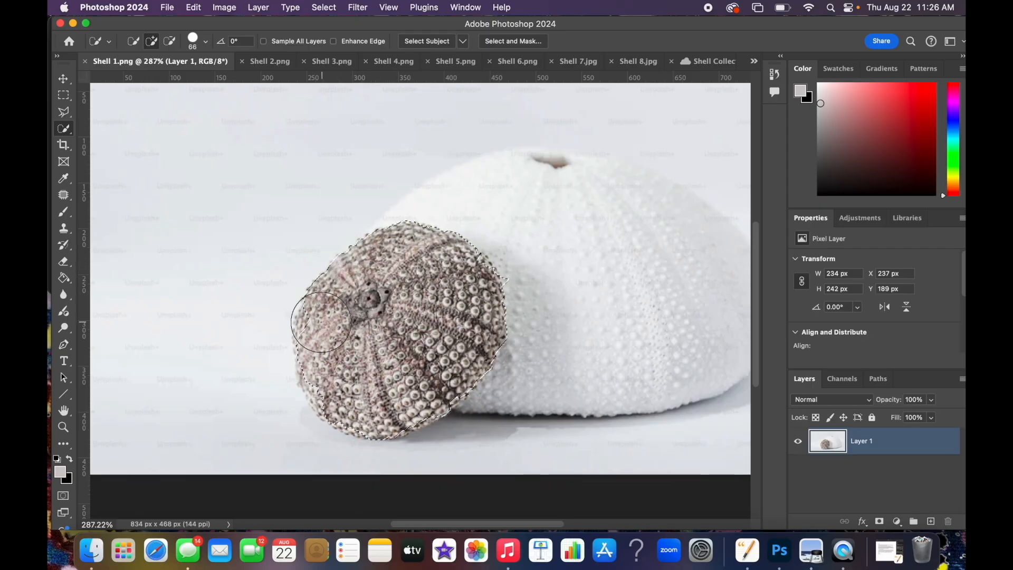
click(312, 375)
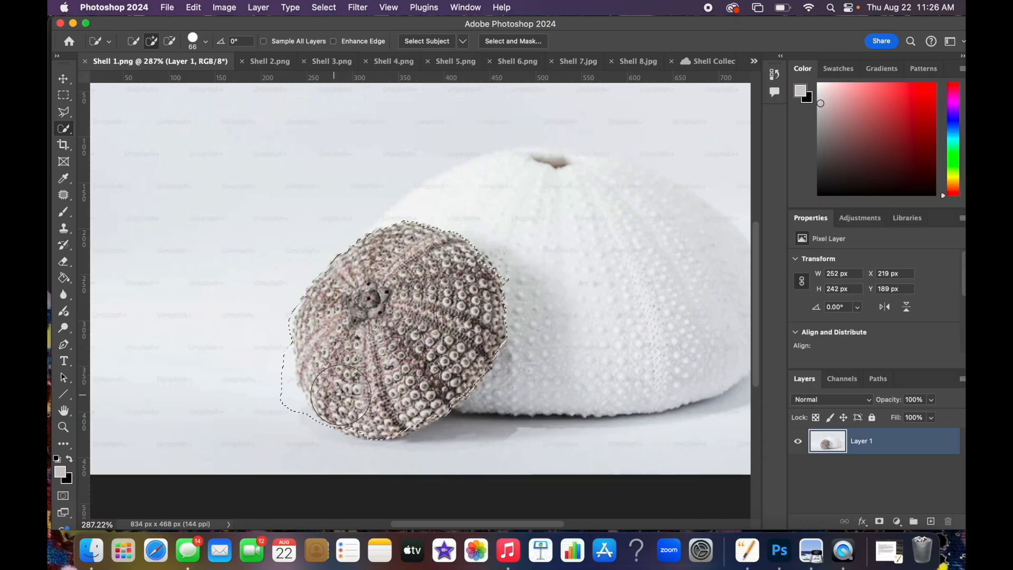
click(419, 410)
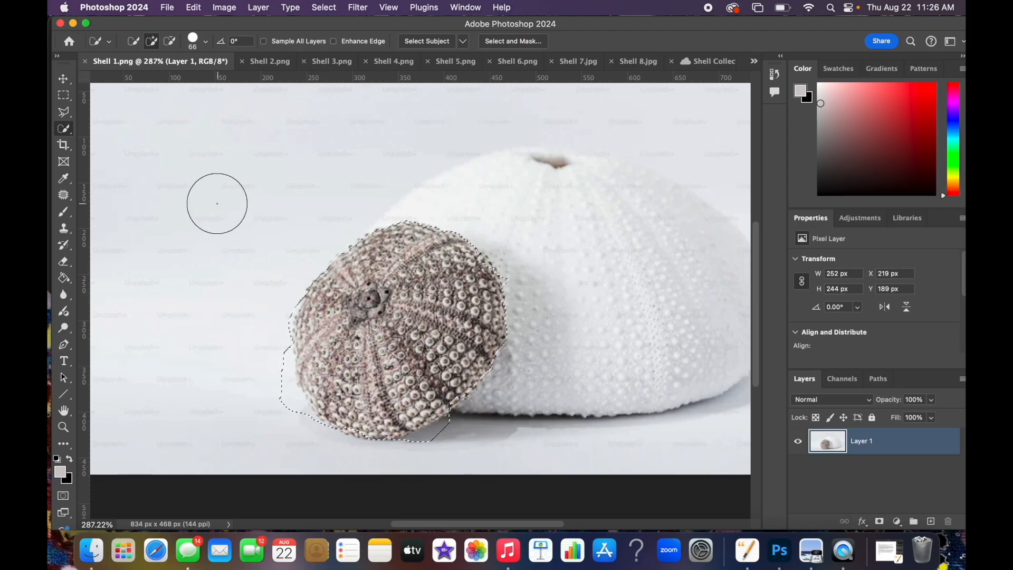
Subtract the excess background beside and below the brown sea urchin from the selection.
click(169, 42)
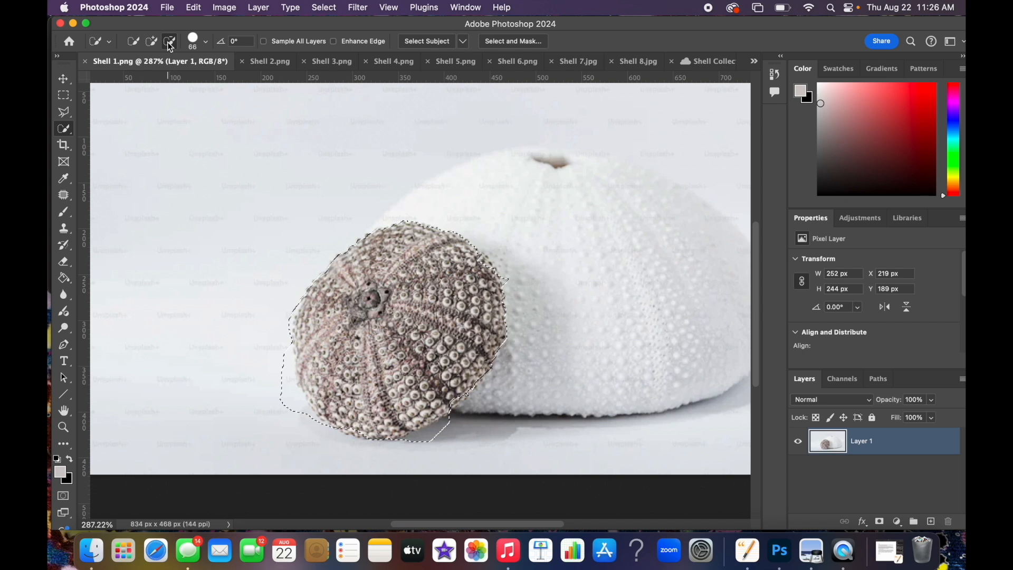
mouse_move(249, 368)
mouse_down()
mouse_move(264, 388)
mouse_move(264, 368)
mouse_move(278, 411)
mouse_up()
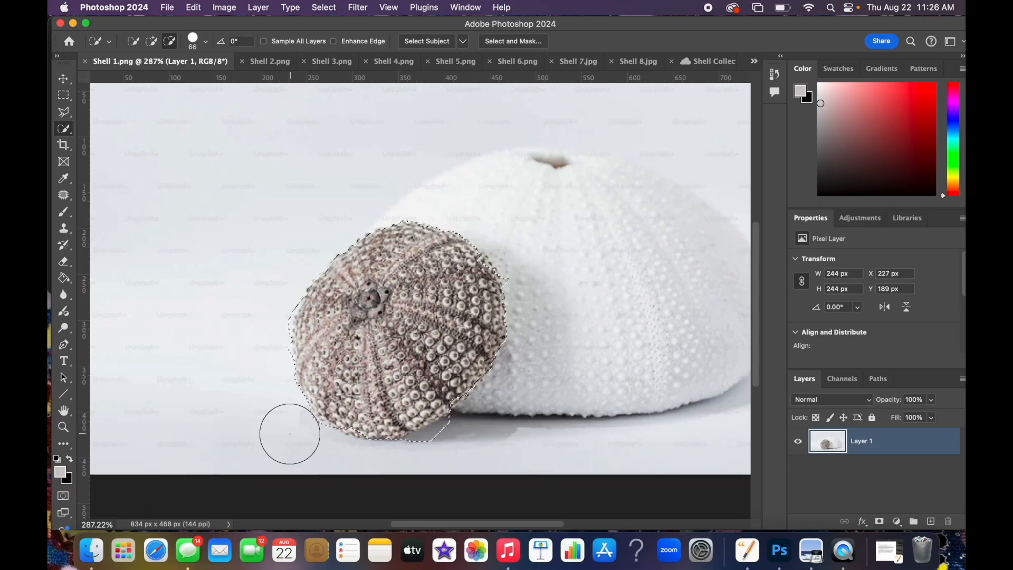
drag(260, 316, 263, 320)
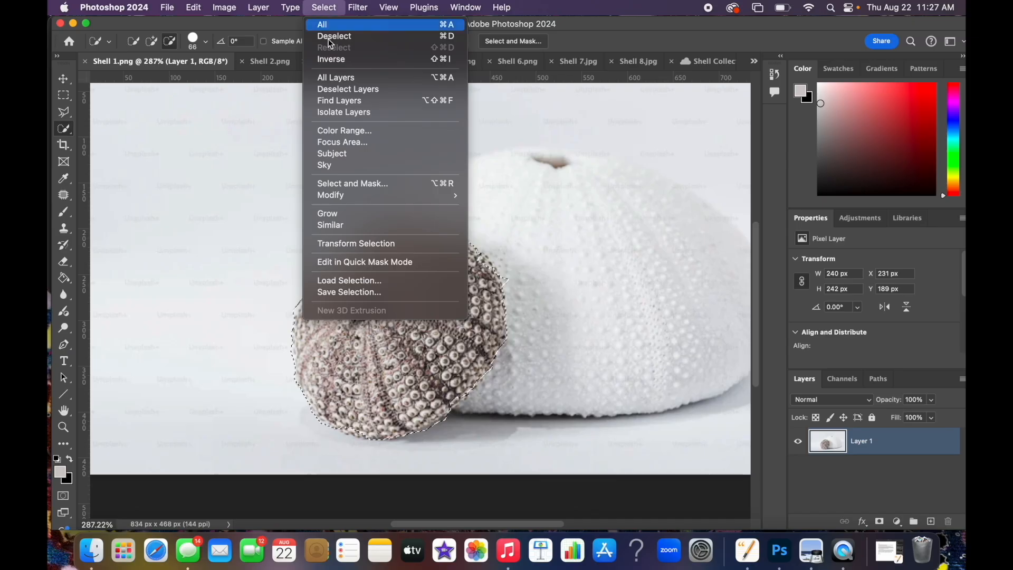
Invert the selection to delete everything around the brown sea urchin, and clear the selection.
click(334, 59)
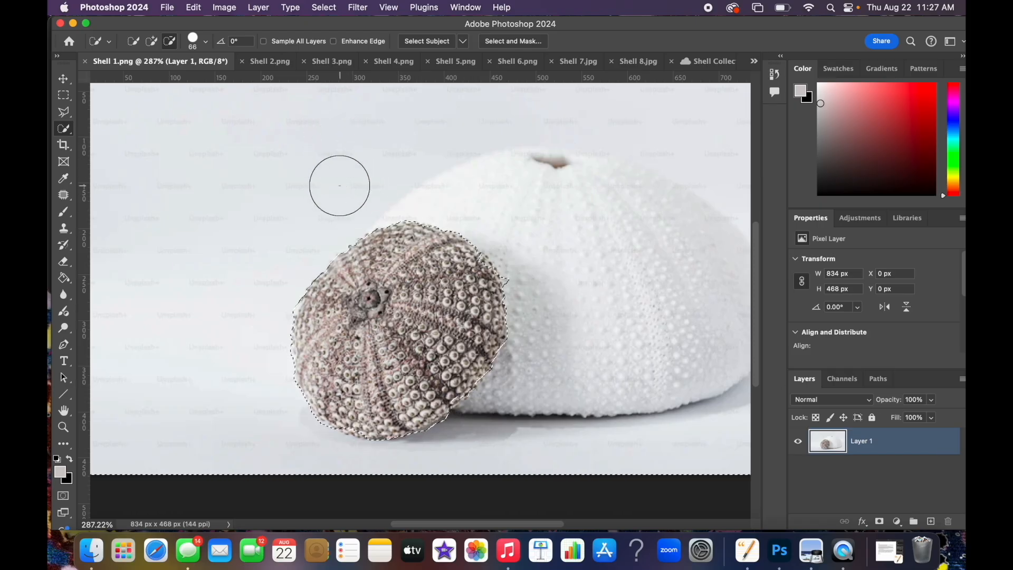
key(Delete)
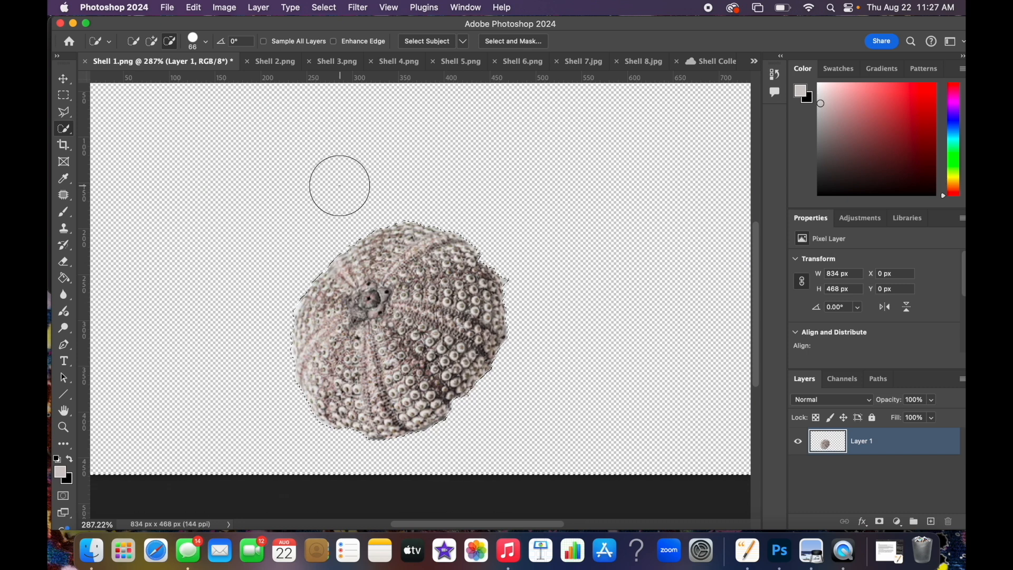
key(super+d)
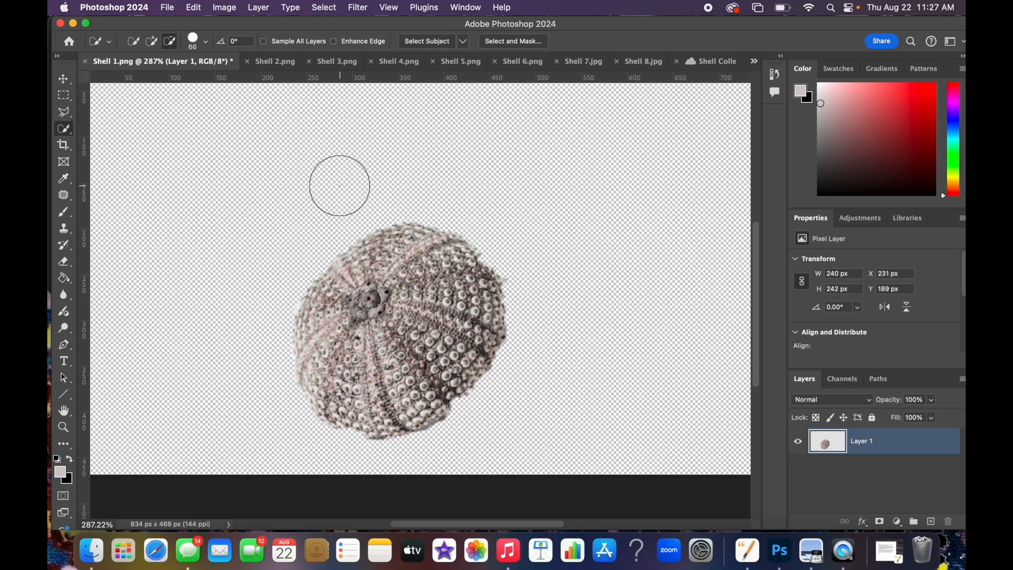
Duplicate the cut-out brown sea urchin layer into Shell Collection V2.psdc under the name Shell 1.
scroll(355, 196, down, 5)
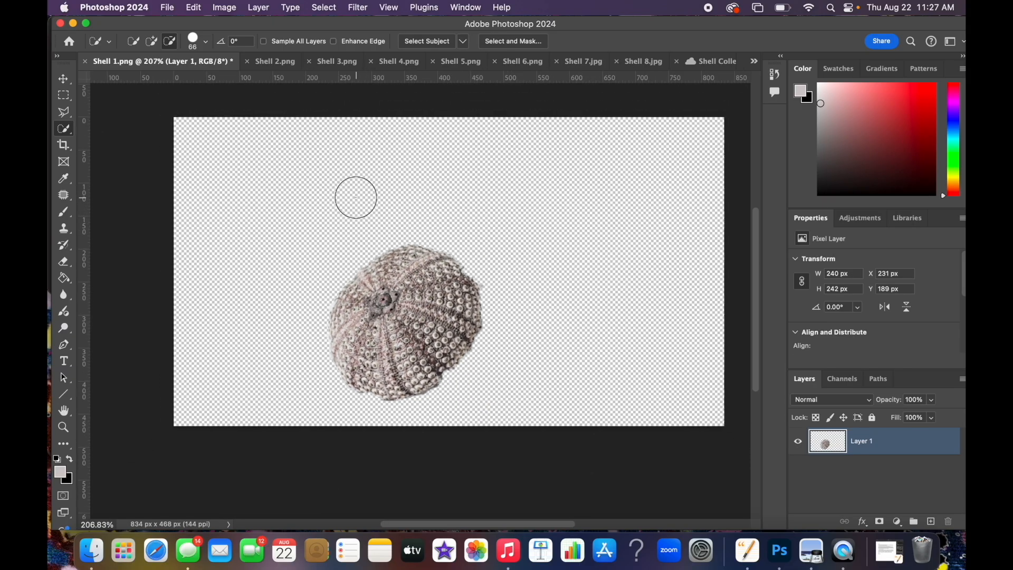
scroll(355, 197, up, 3)
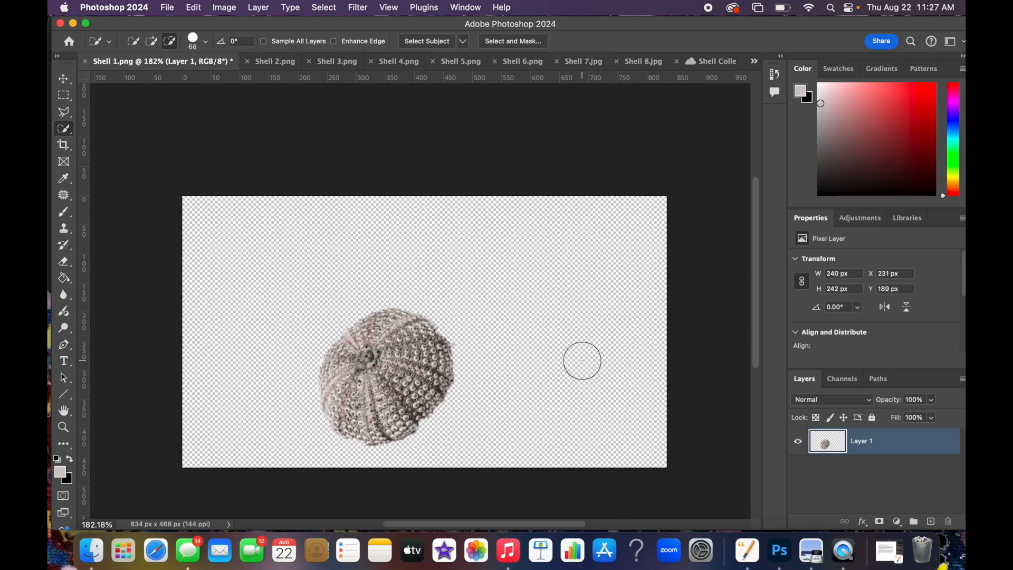
right_click(890, 449)
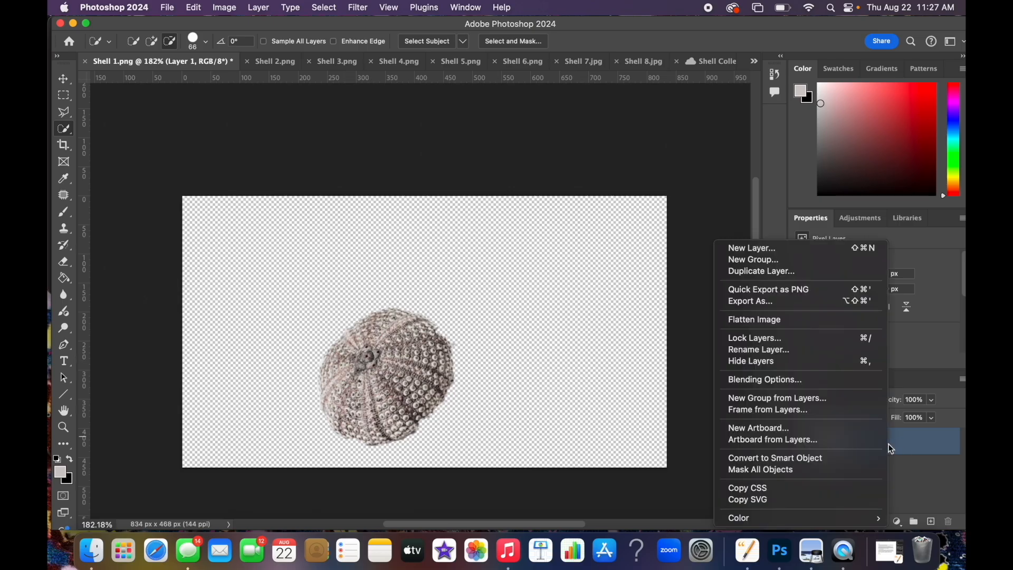
click(778, 272)
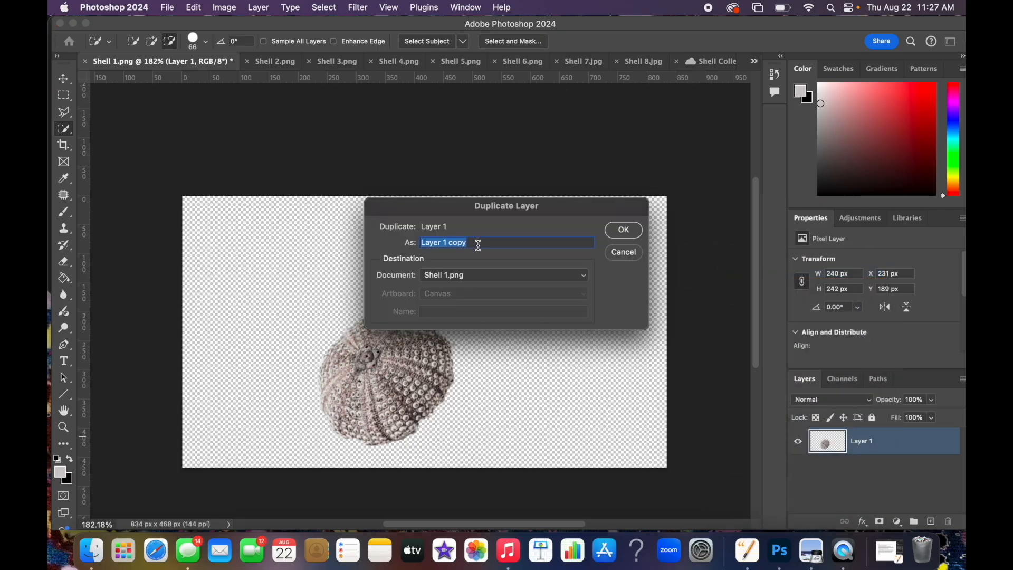
text(Shell 1)
click(584, 279)
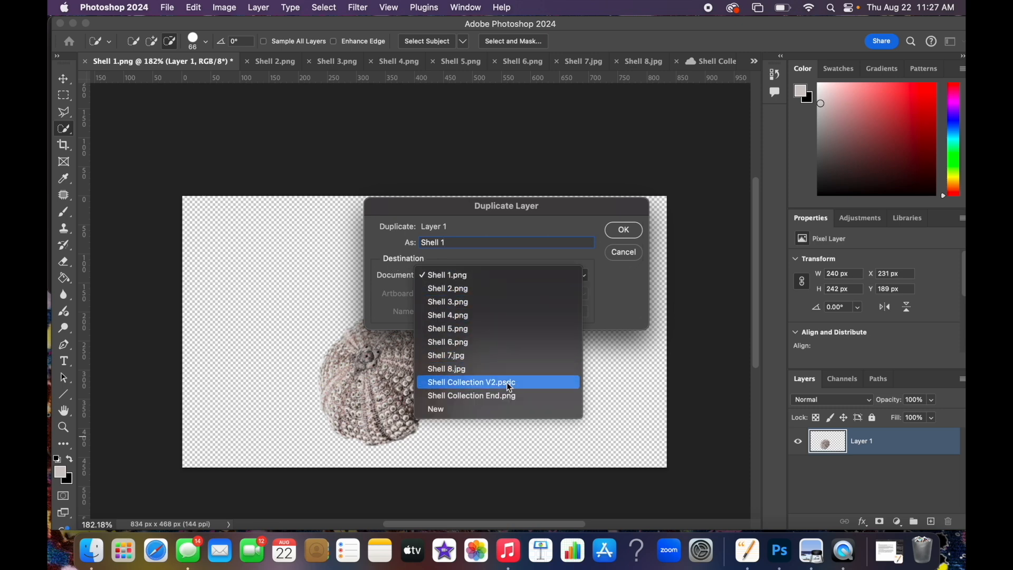
click(473, 381)
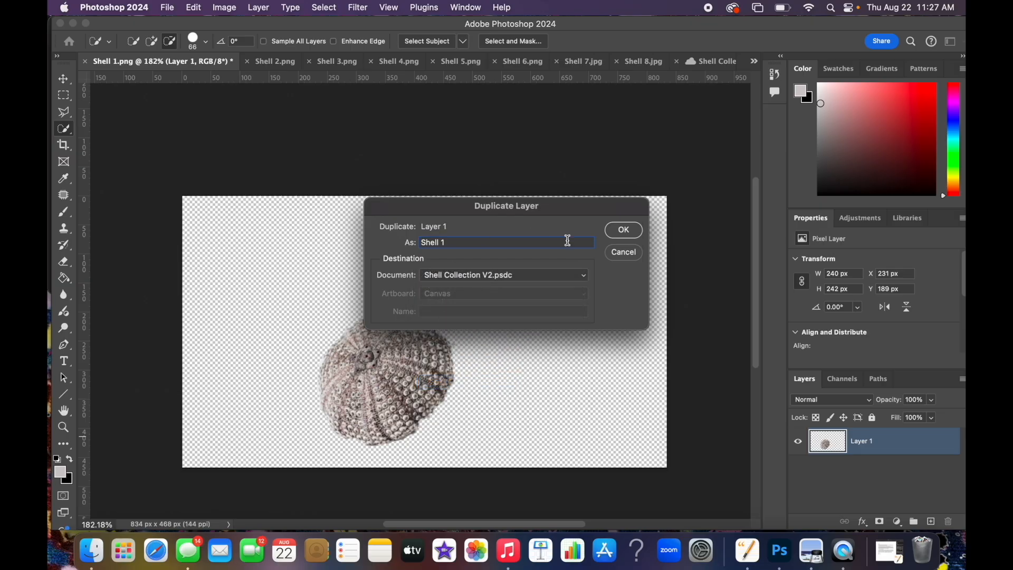
click(624, 230)
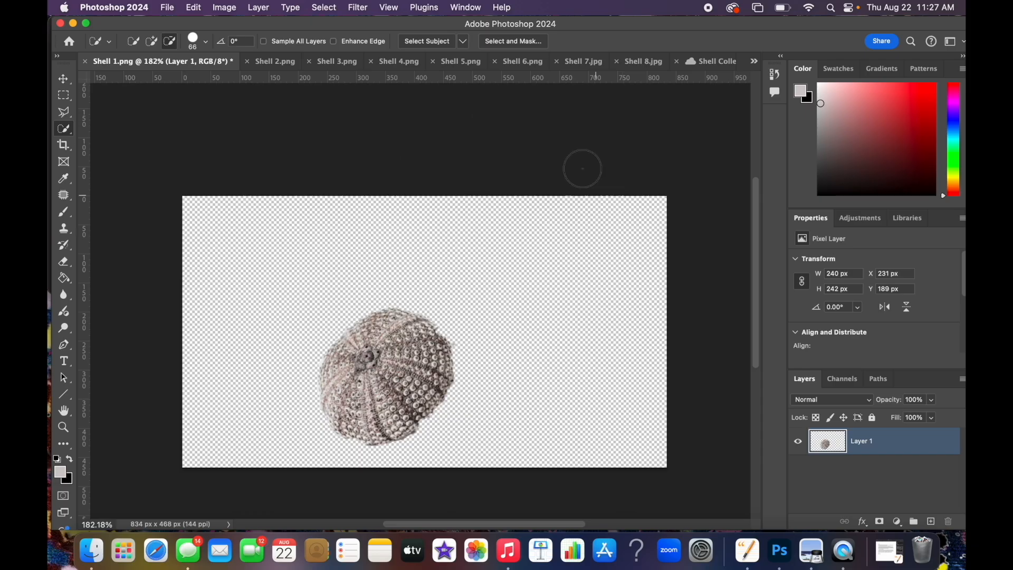
In Shell Collection V2, scale the Shell 1 sea urchin down proportionally to about 62% and apply the transform.
click(710, 59)
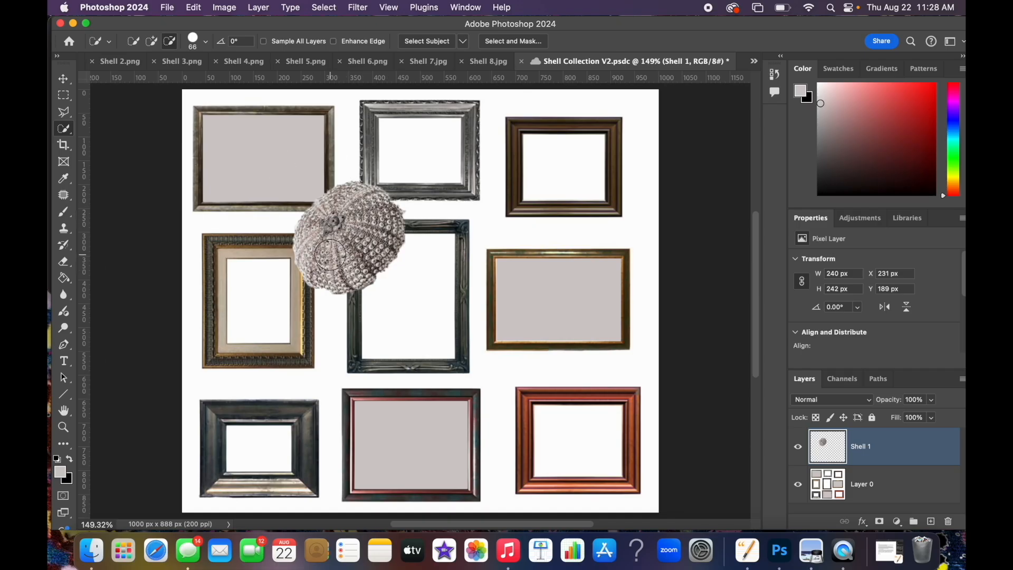
click(194, 8)
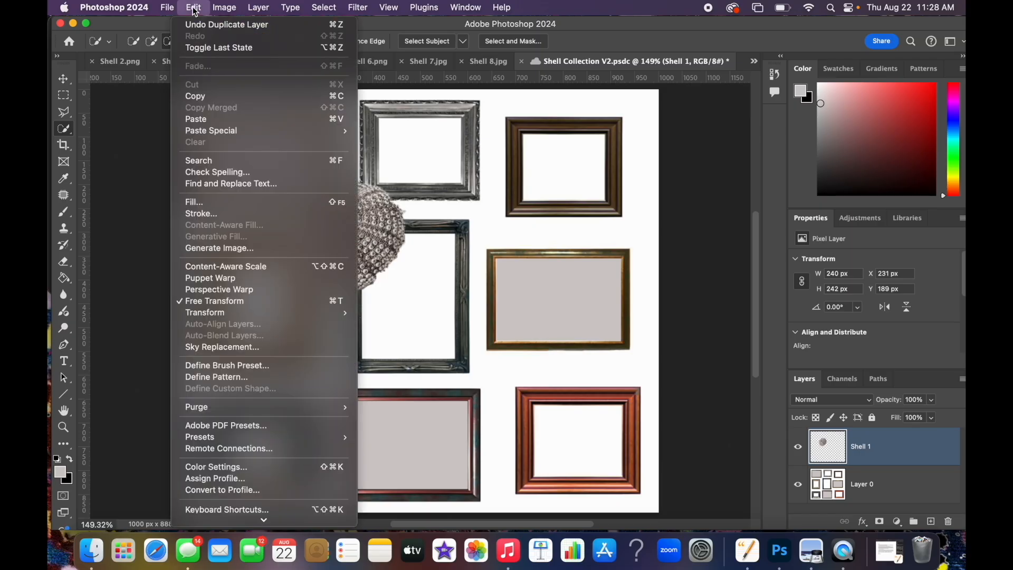
mouse_move(220, 314)
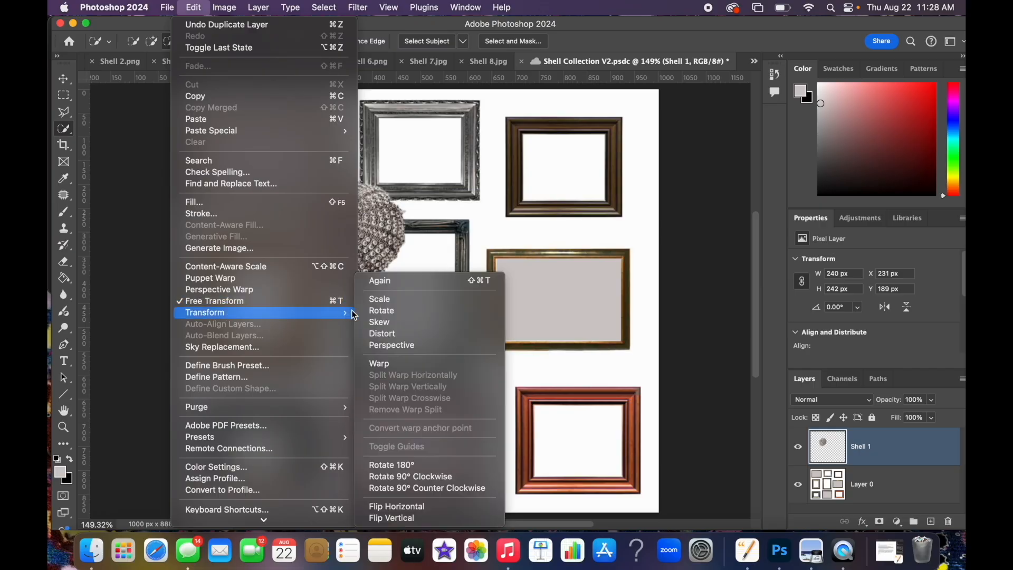
click(377, 299)
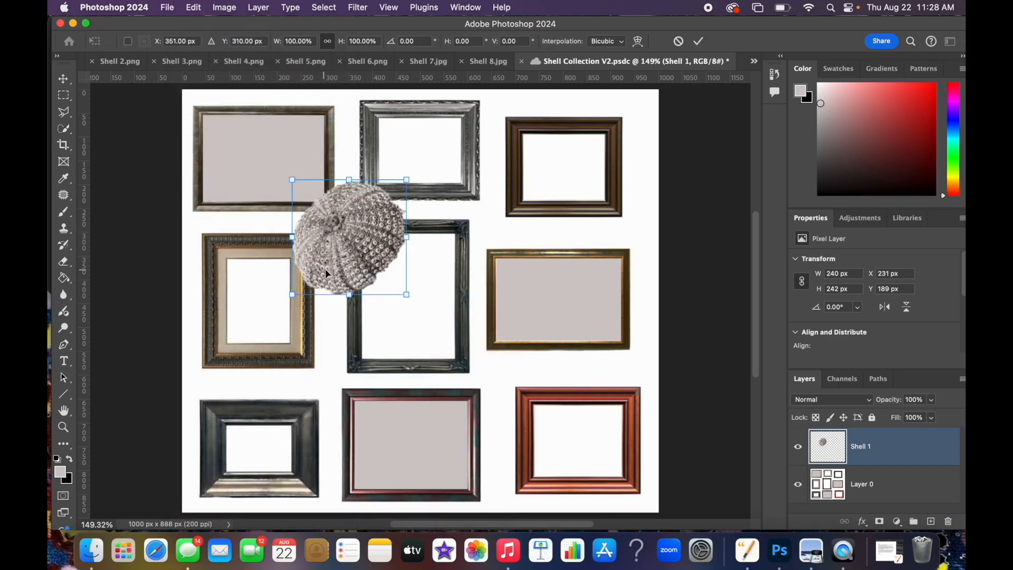
drag(406, 180, 347, 209)
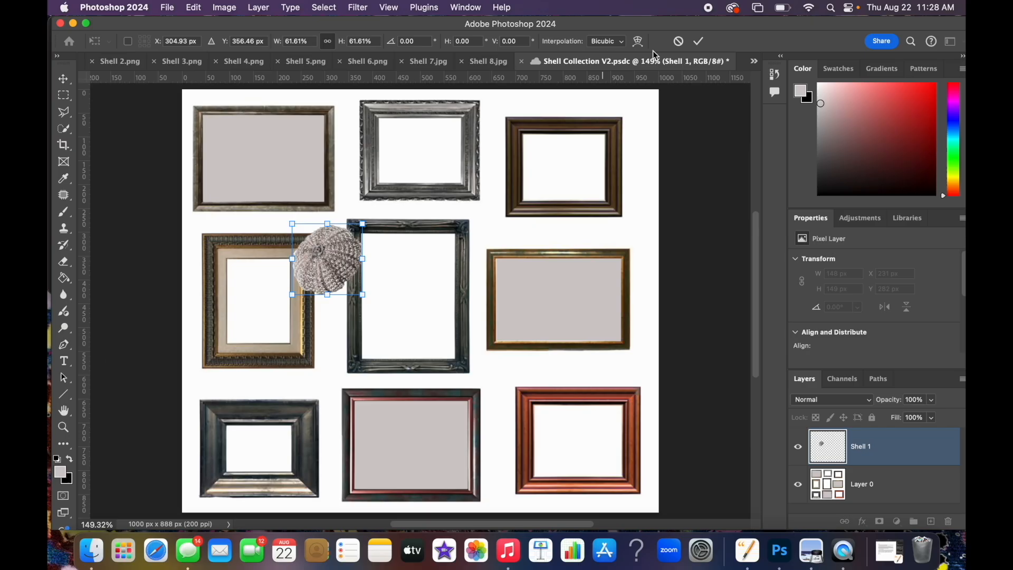
click(699, 43)
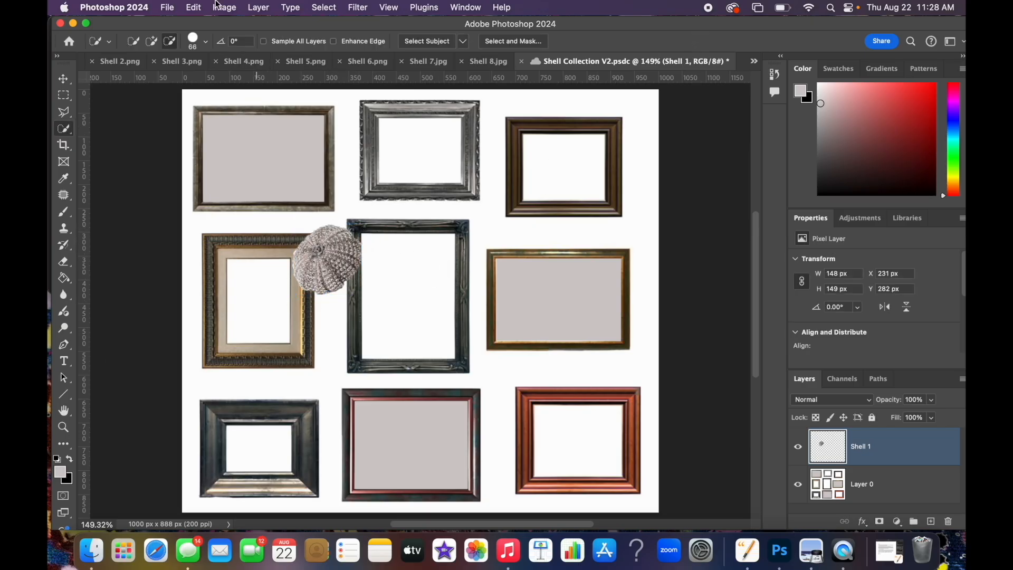
Rotate the Shell 1 sea urchin about 45° clockwise so its centre faces upward, and apply the rotation.
click(194, 8)
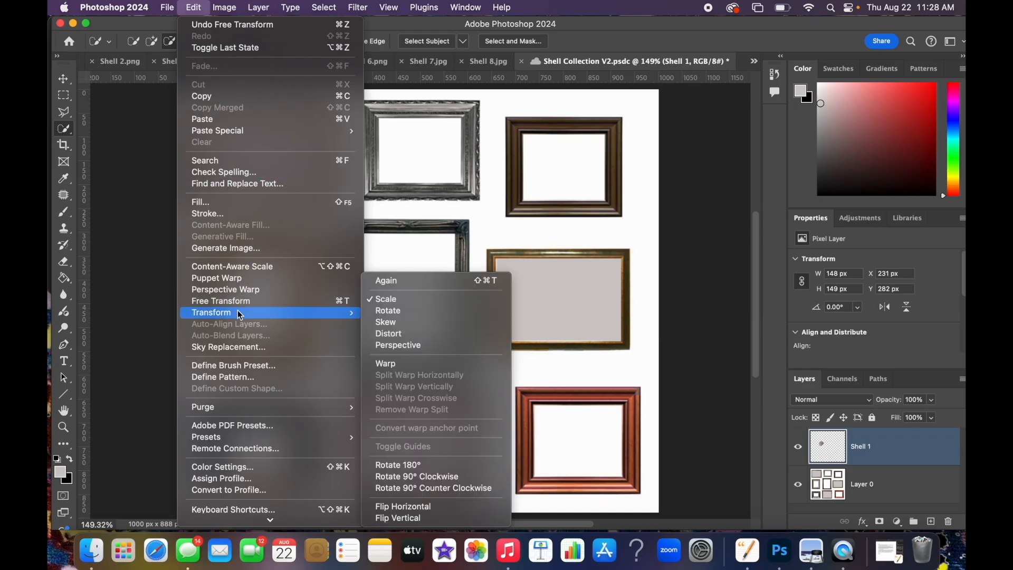
mouse_move(335, 314)
click(387, 308)
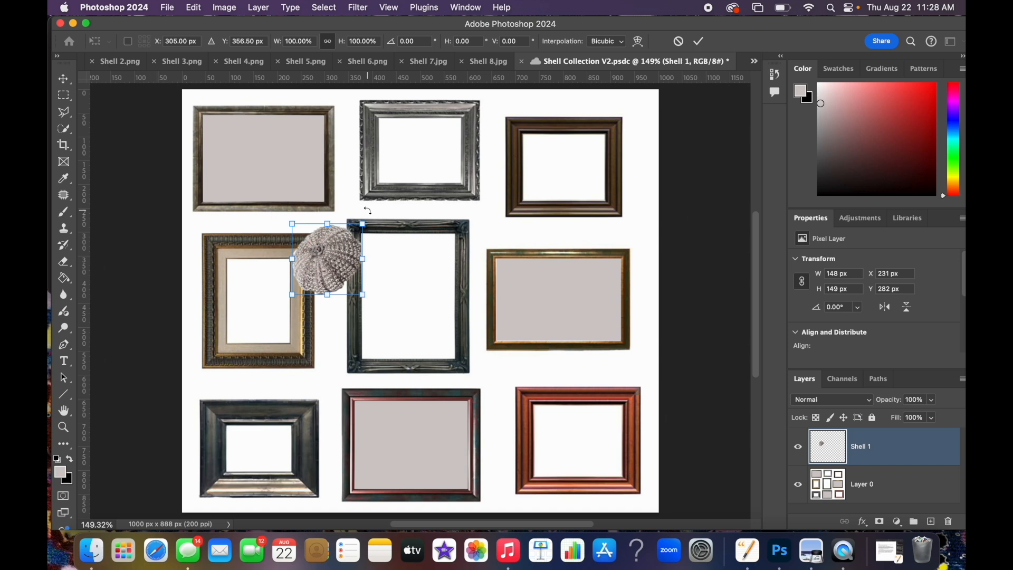
drag(366, 212, 385, 251)
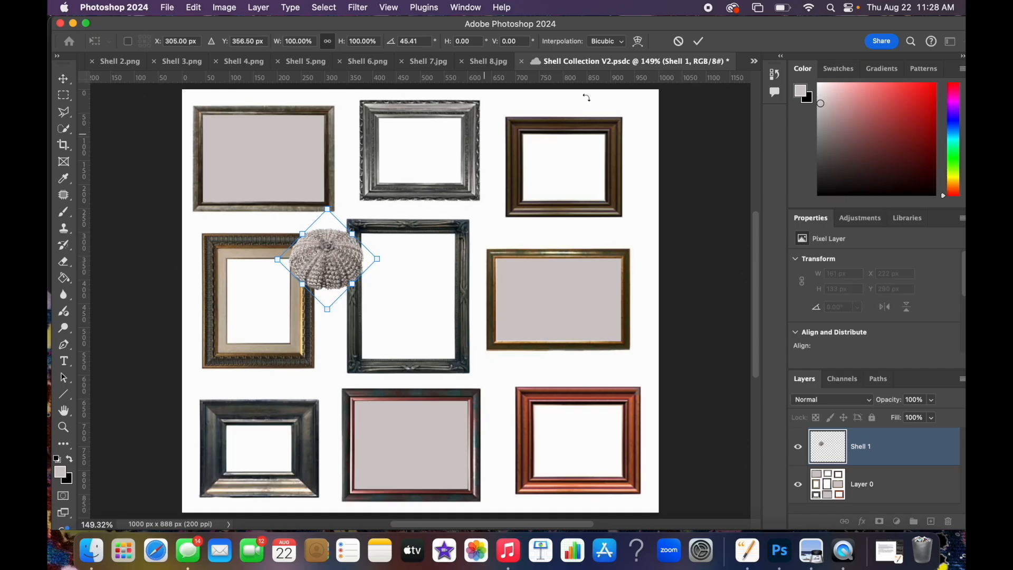
click(698, 42)
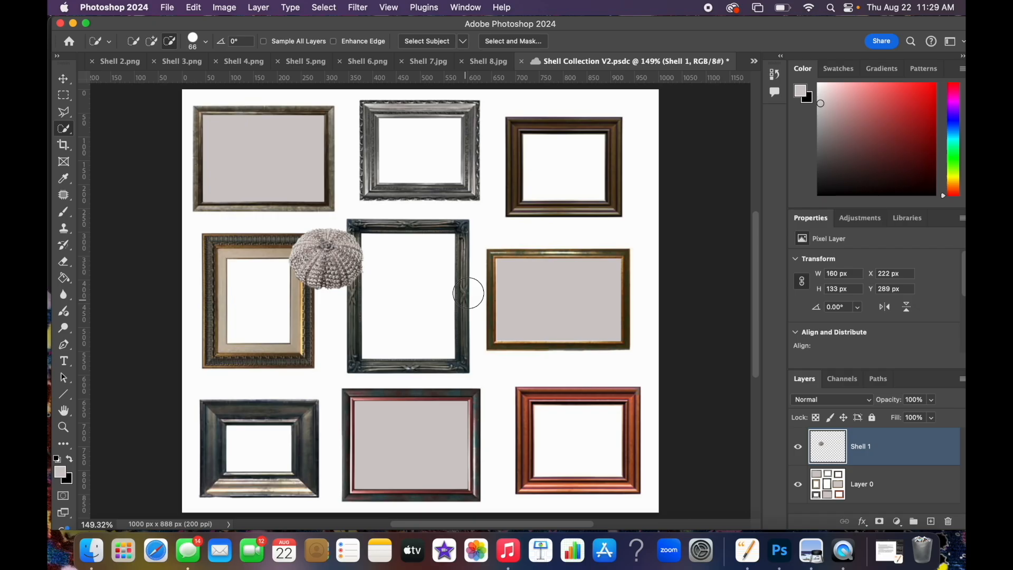
Check the urchin's place in Shell Collection End.png and move Shell 1 into the reddish lower-right frame of Shell Collection V2.
click(755, 62)
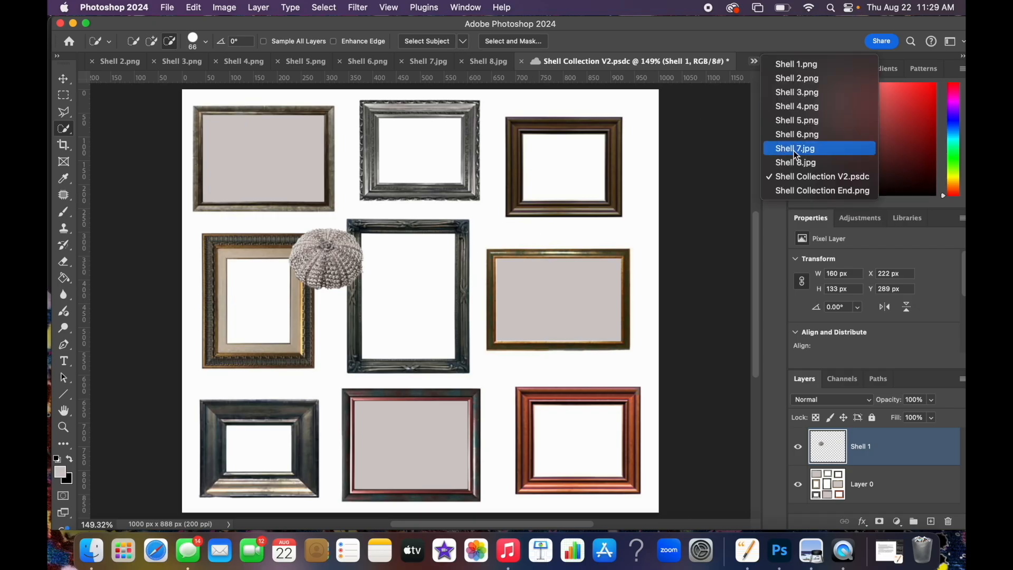
click(823, 188)
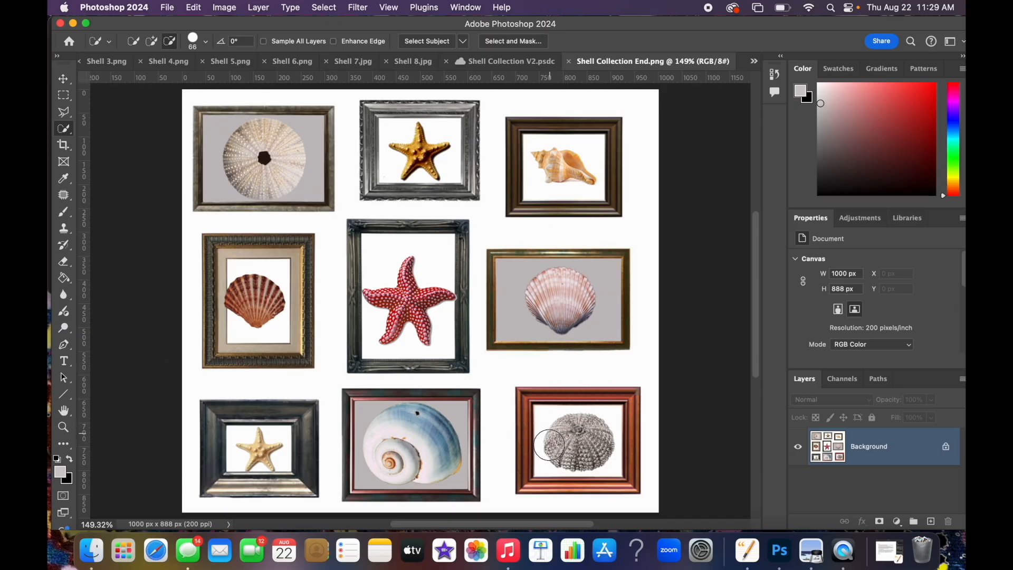
click(474, 64)
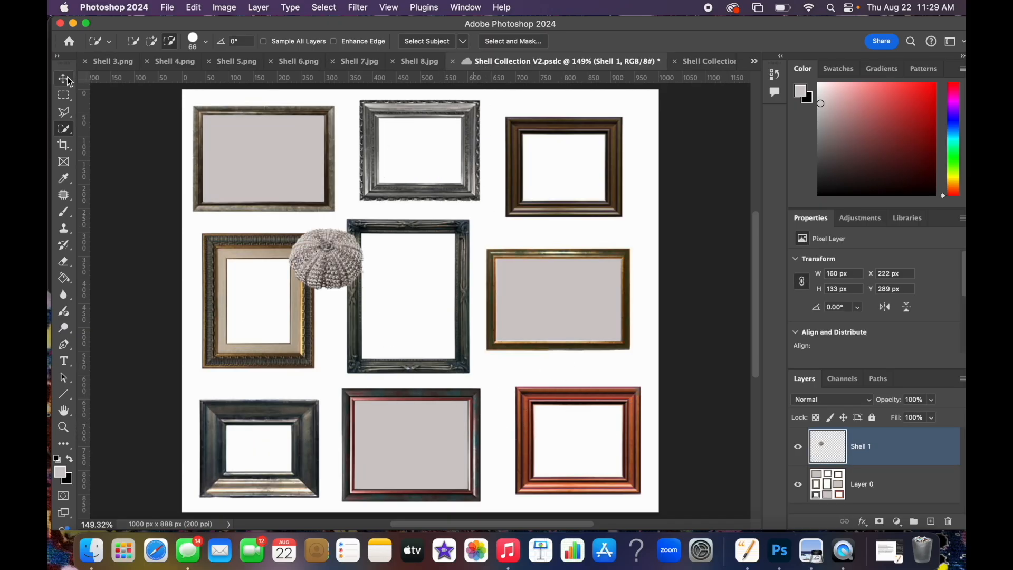
key(v)
drag(346, 262, 590, 439)
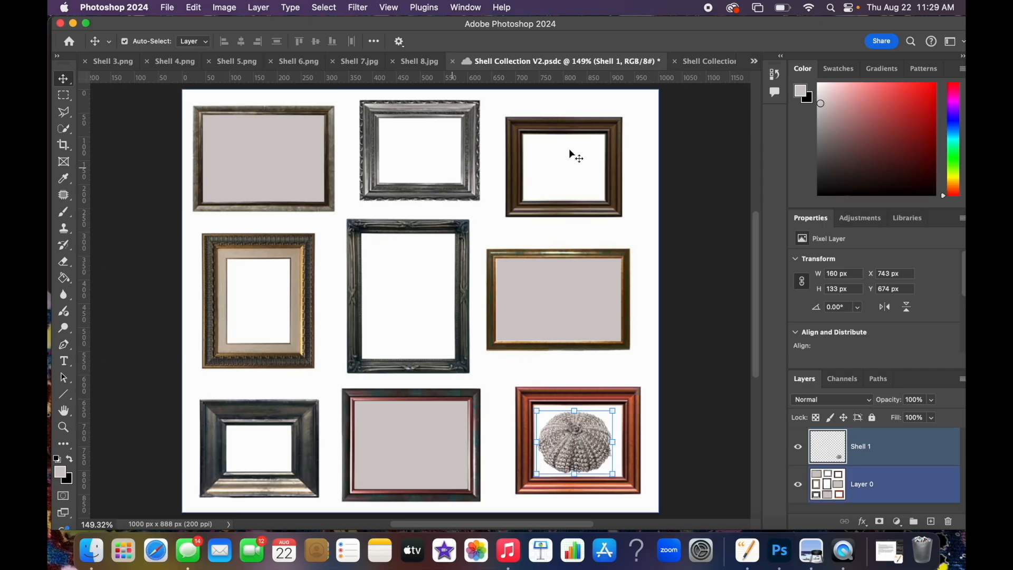
Close Shell 1.png without saving its changes.
click(755, 62)
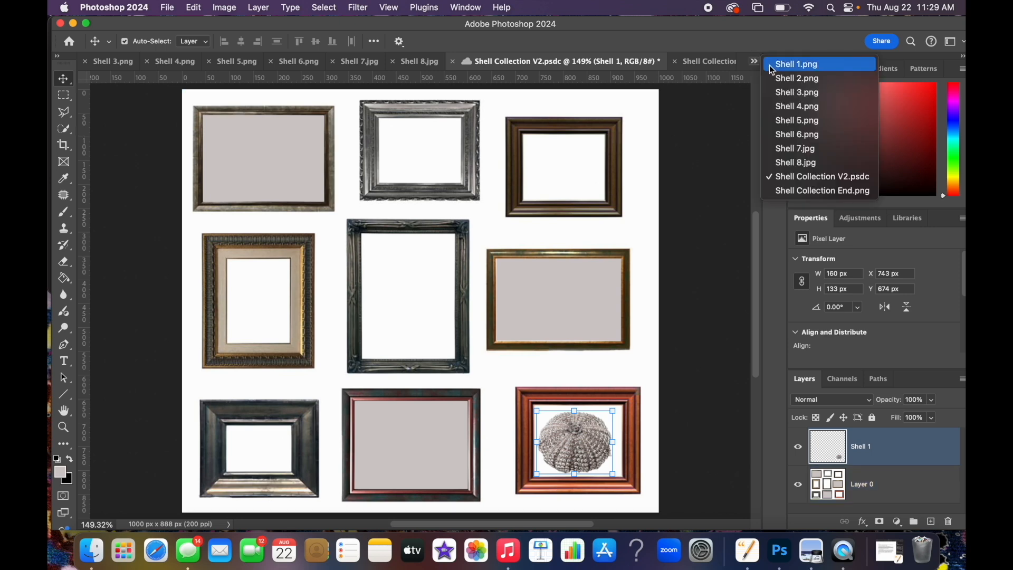
click(791, 64)
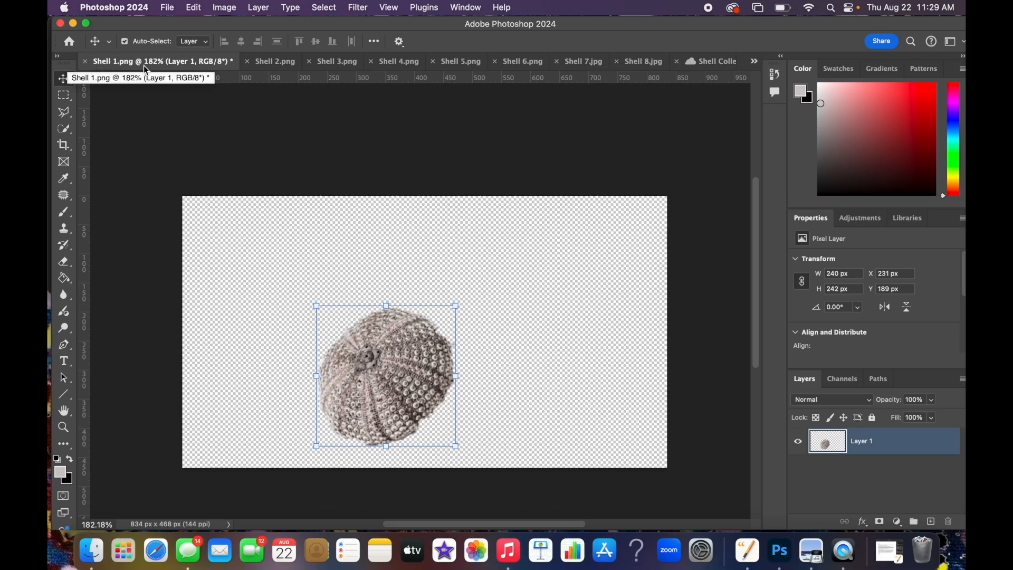
click(85, 62)
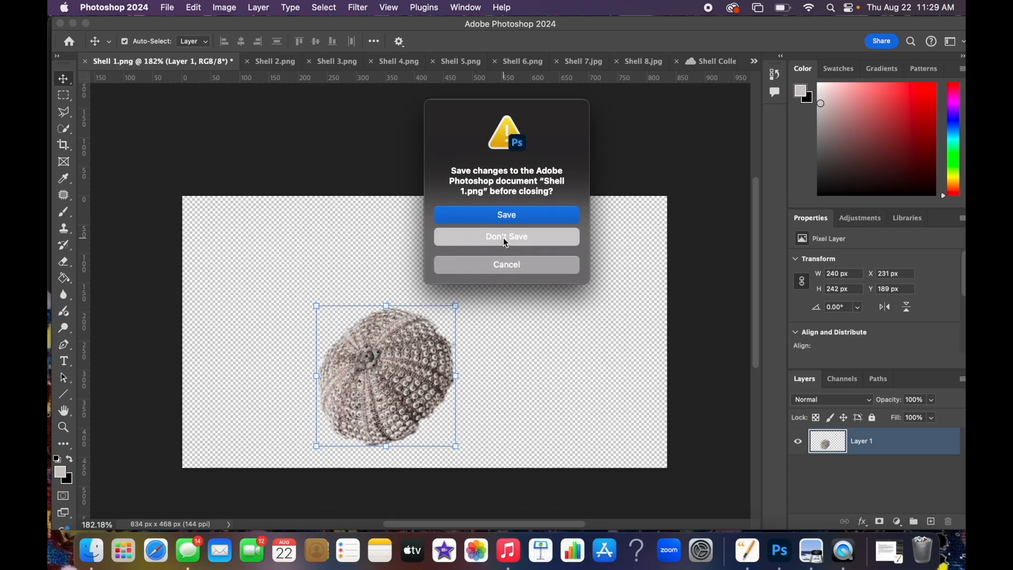
click(506, 242)
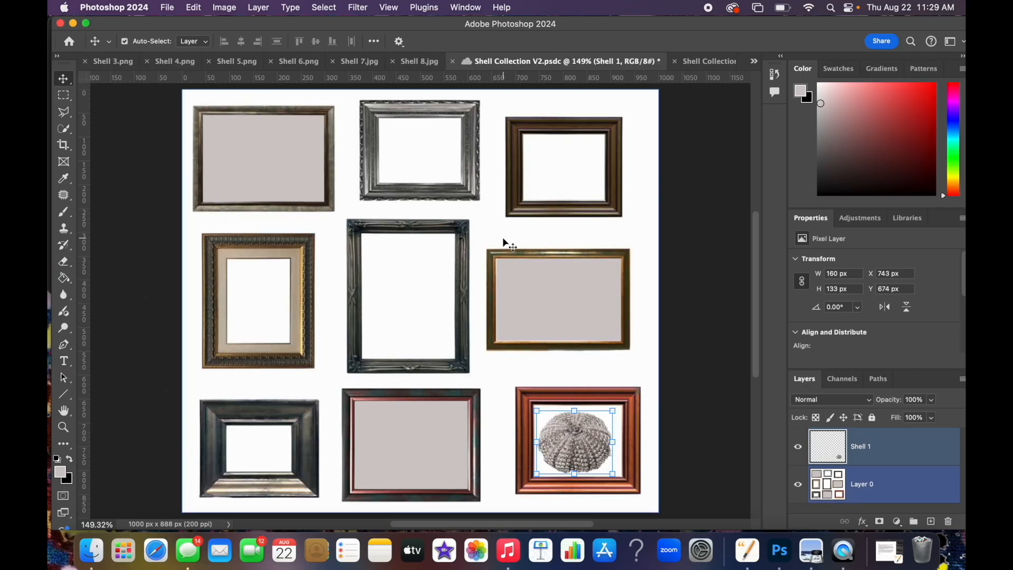
Switch to Shell 2.png and select the whole round cream sea urchin with the Object Selection tool.
click(755, 62)
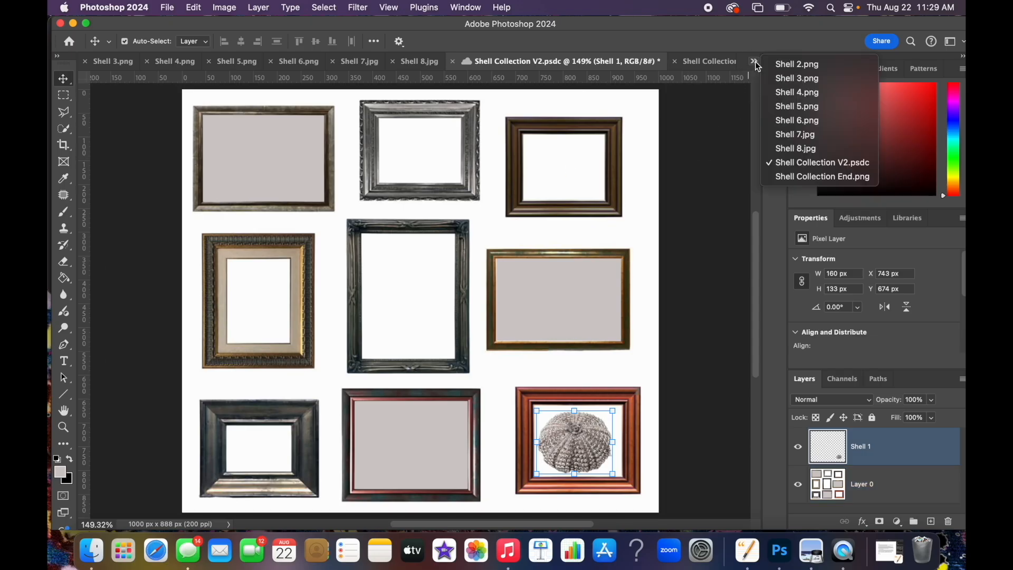
click(790, 65)
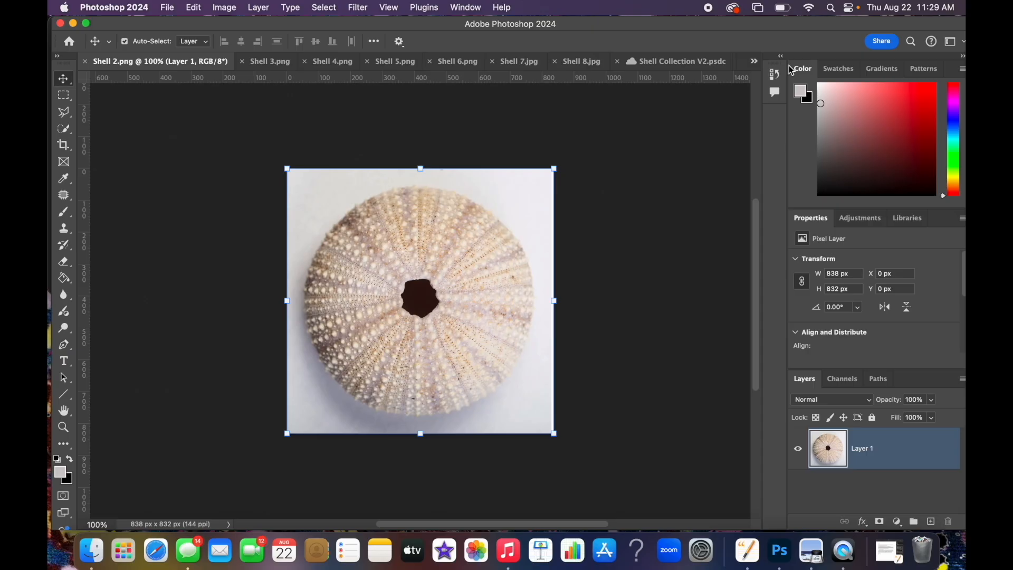
drag(68, 132, 107, 128)
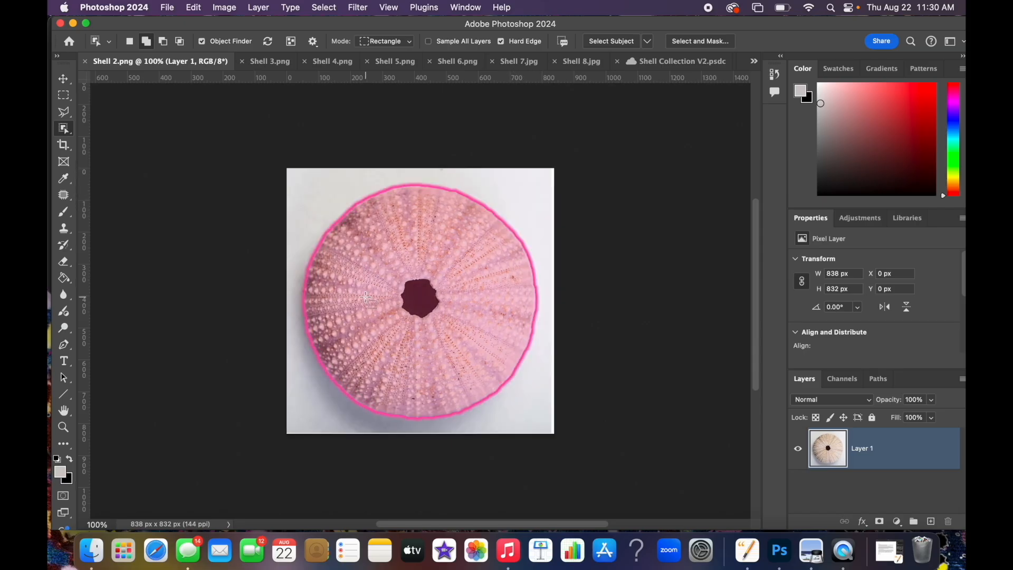
click(369, 270)
Invert the selection to delete the background around the cream sea urchin, and clear the selection.
click(324, 7)
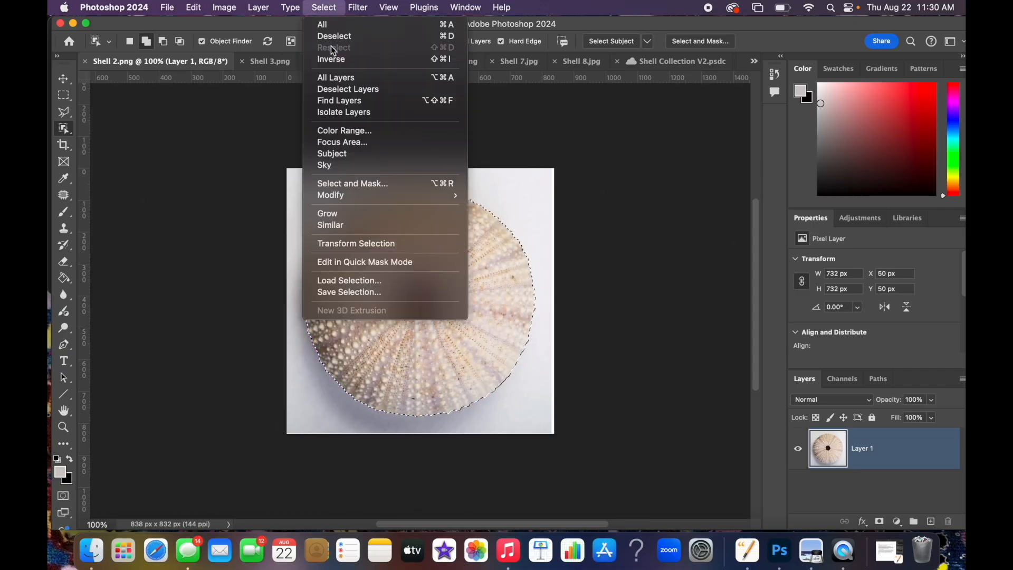
click(336, 59)
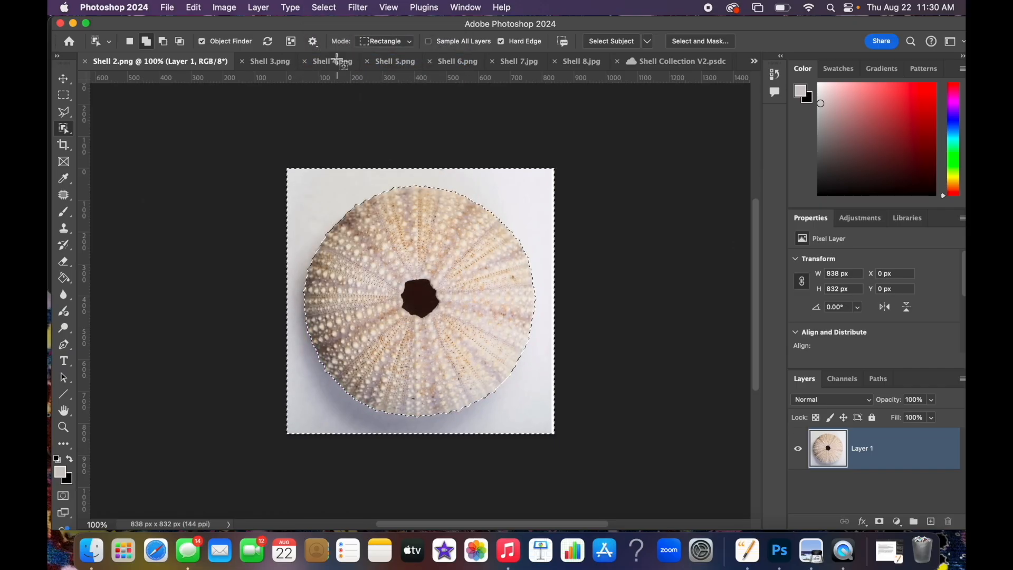
key(Delete)
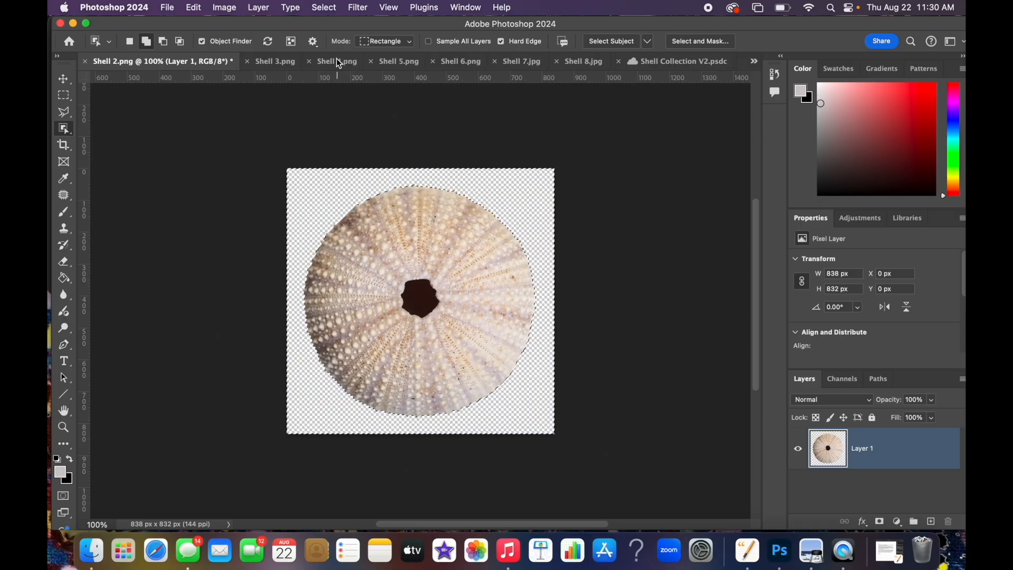
key(super+d)
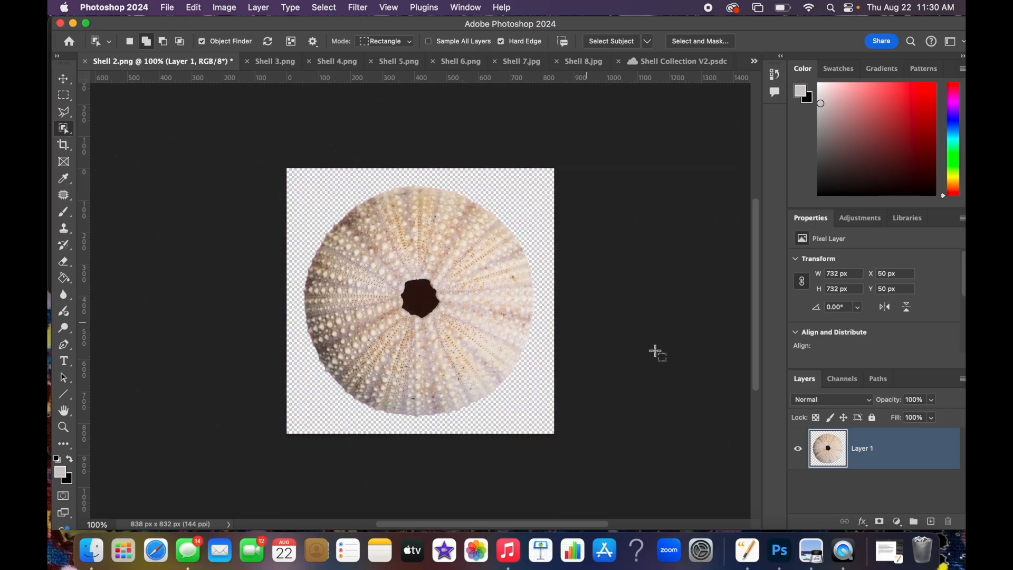
Duplicate the cut-out cream urchin layer as "Shell 2" into Shell Collection V2.psdc and switch to that document.
right_click(898, 461)
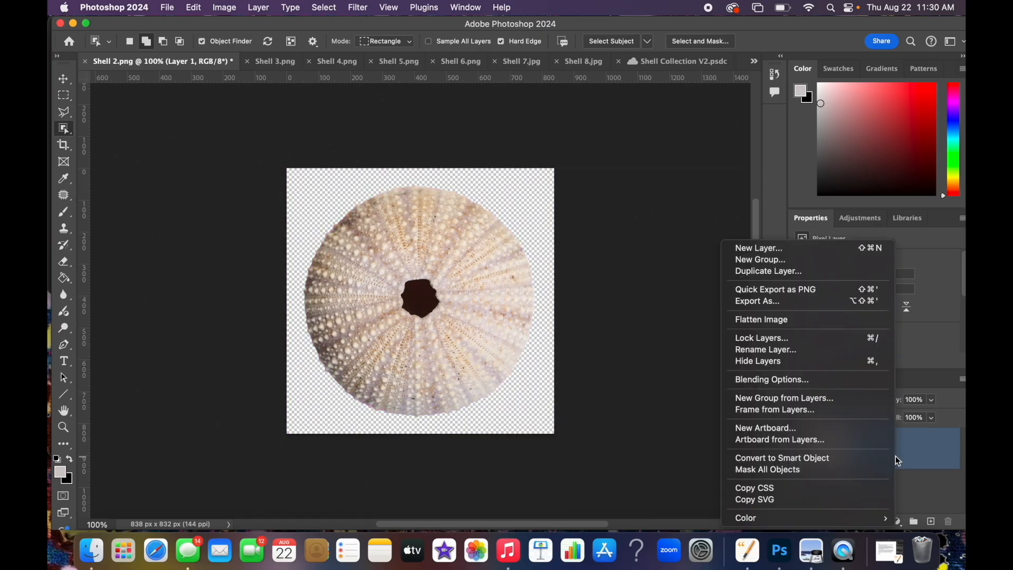
click(806, 271)
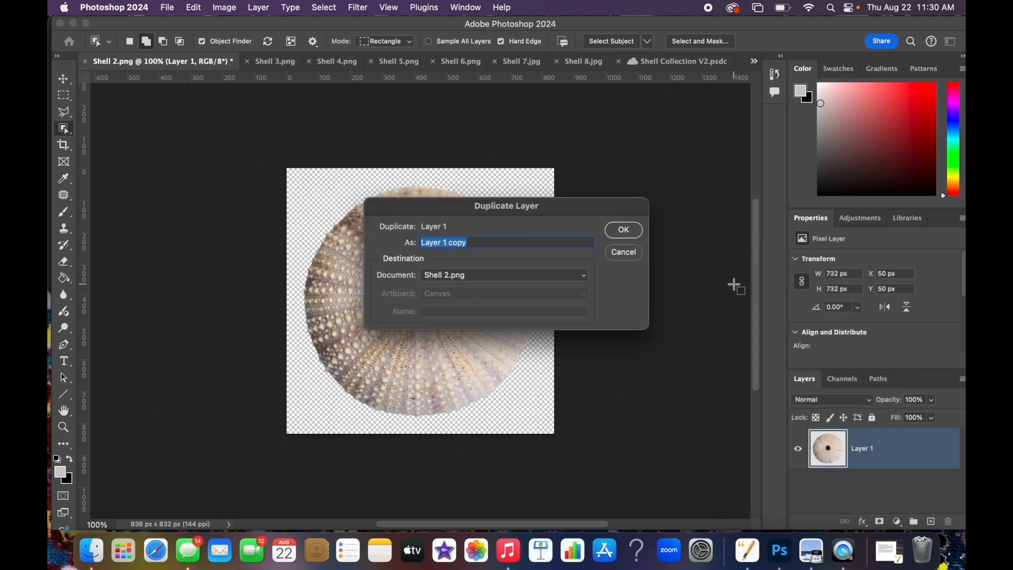
text(Shell 2)
click(584, 276)
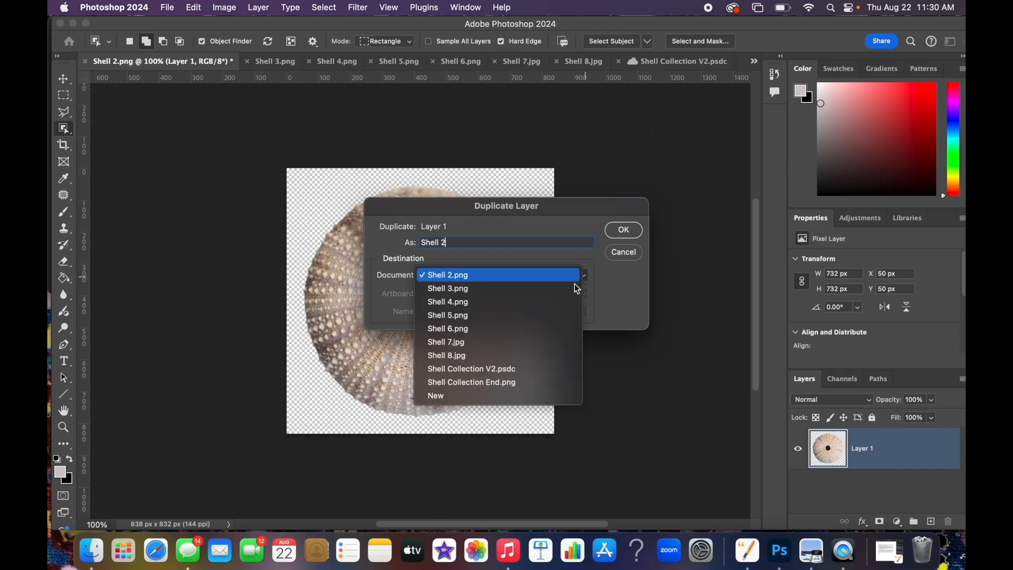
click(530, 372)
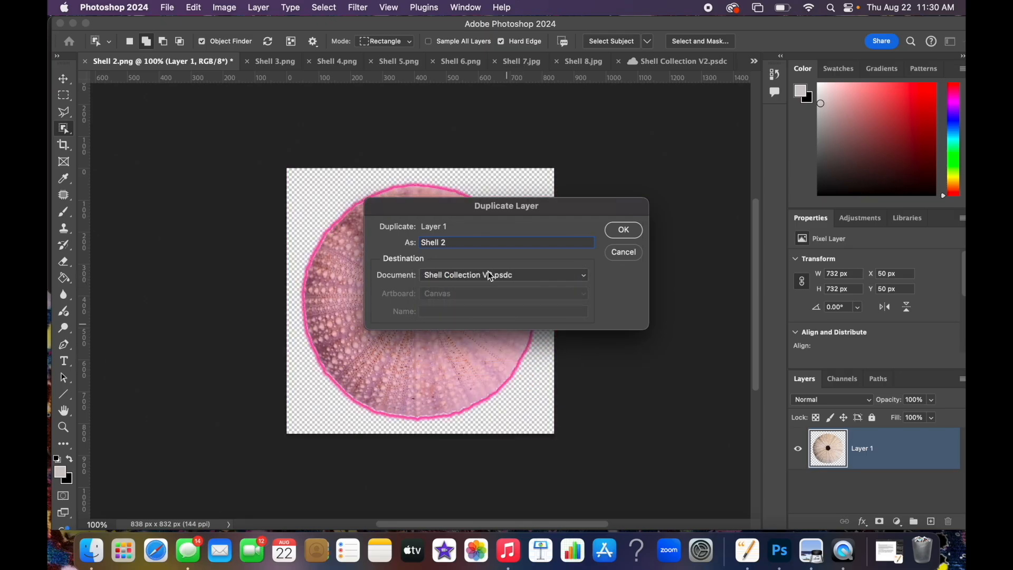
click(631, 234)
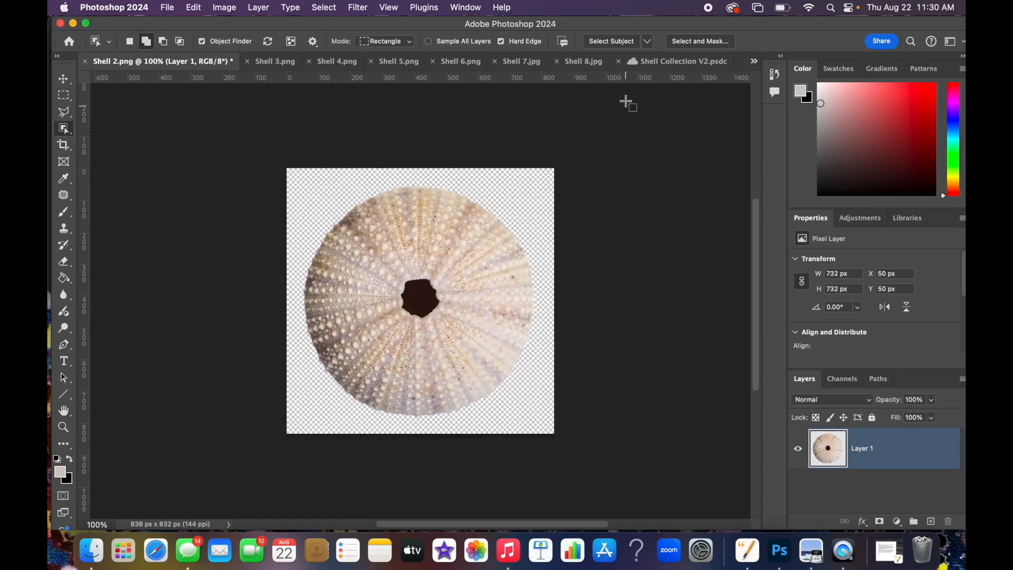
click(680, 61)
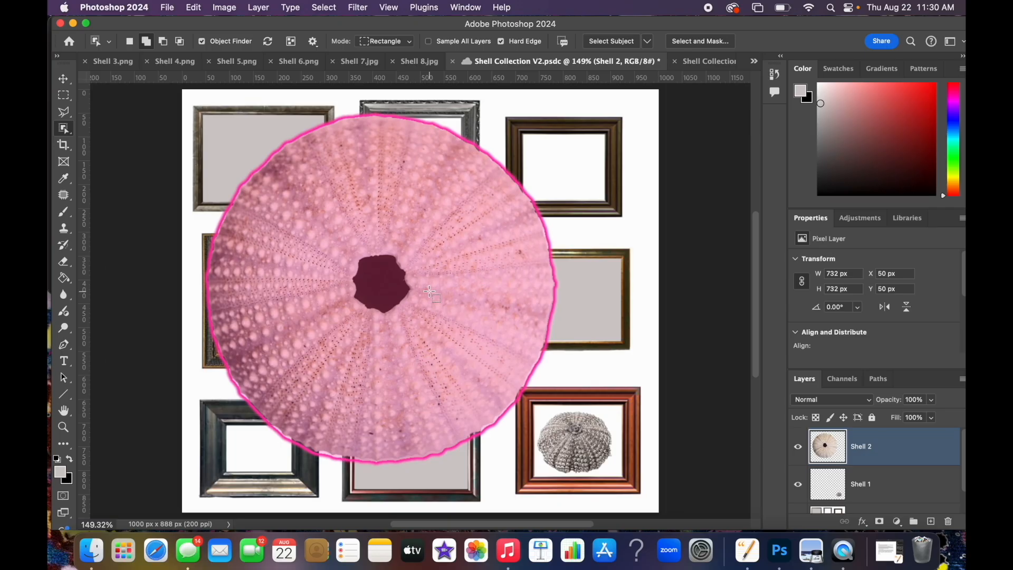
Scale the Shell 2 urchin proportionally to about 22.6% and place it inside the grey-backed upper-left frame.
click(63, 78)
drag(554, 113, 239, 326)
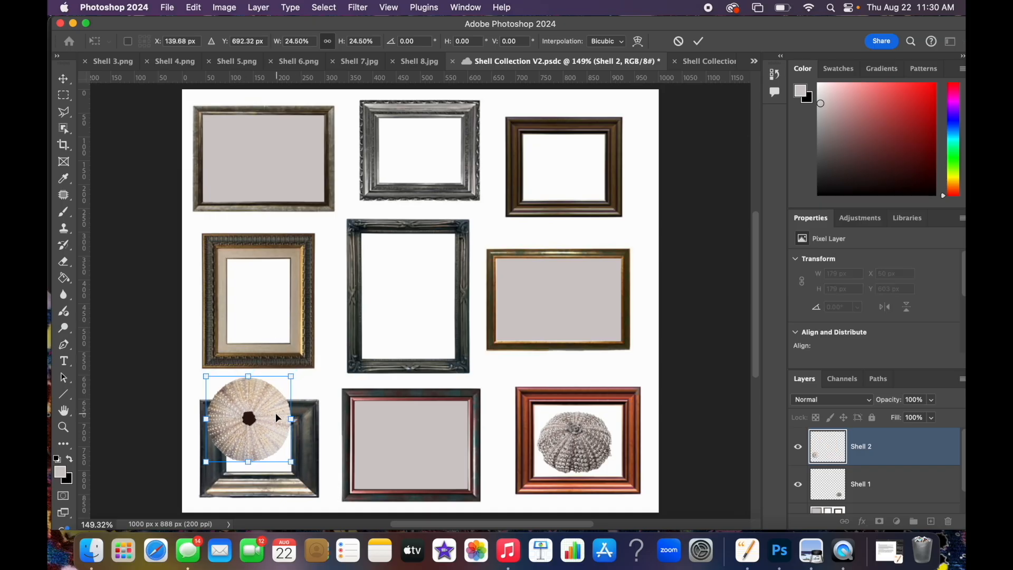
drag(291, 377, 274, 395)
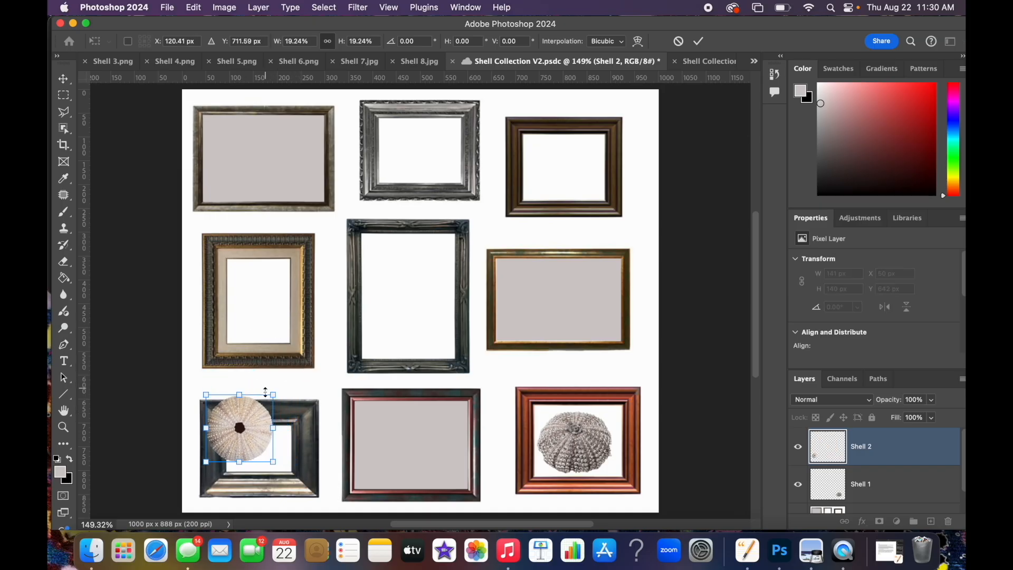
drag(260, 428, 283, 178)
drag(297, 126, 276, 146)
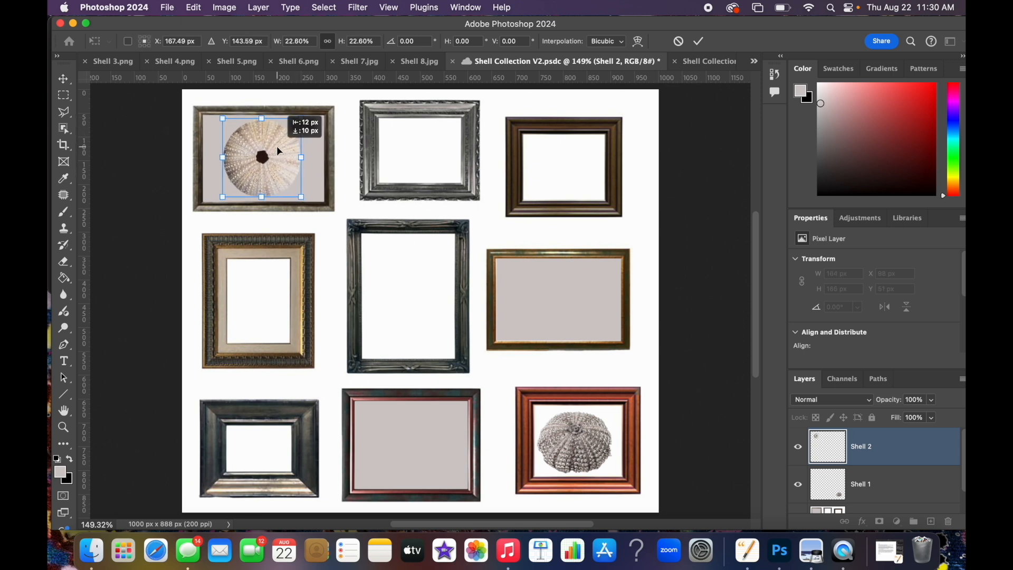
click(698, 42)
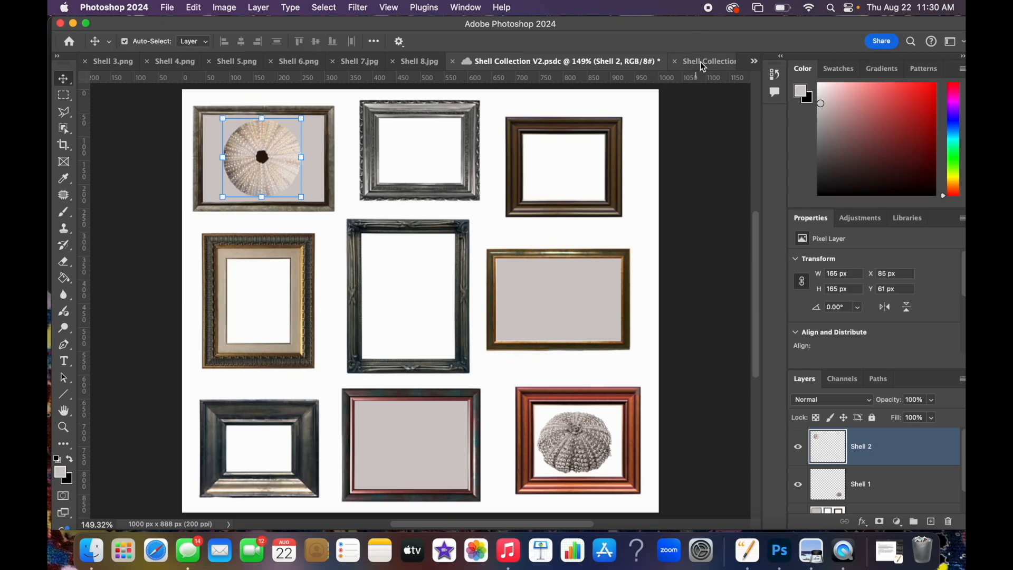
Compare the layout with Shell Collection End.png, then return to Shell Collection V2.psdc and save it.
click(701, 62)
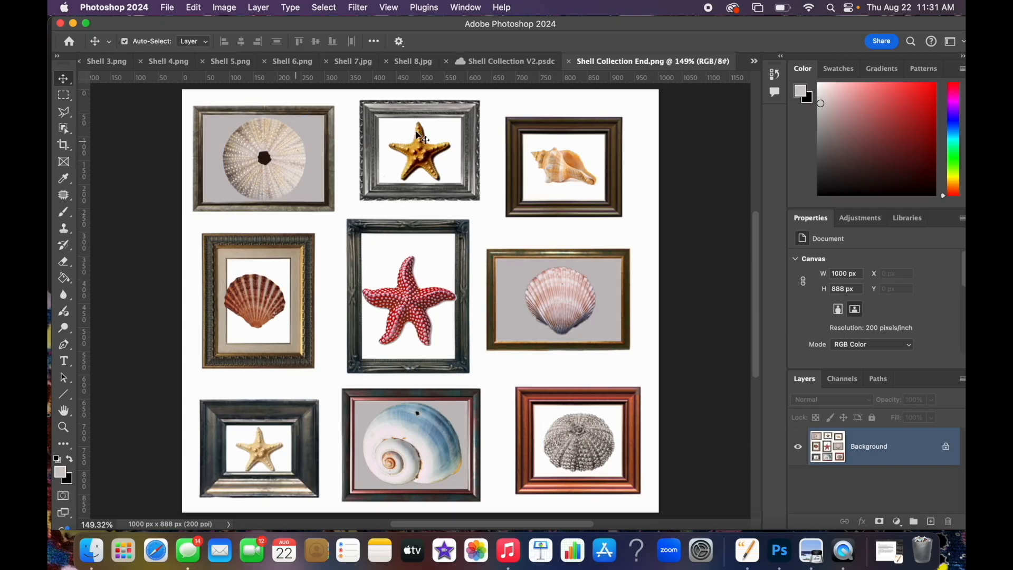
click(506, 61)
key(super+s)
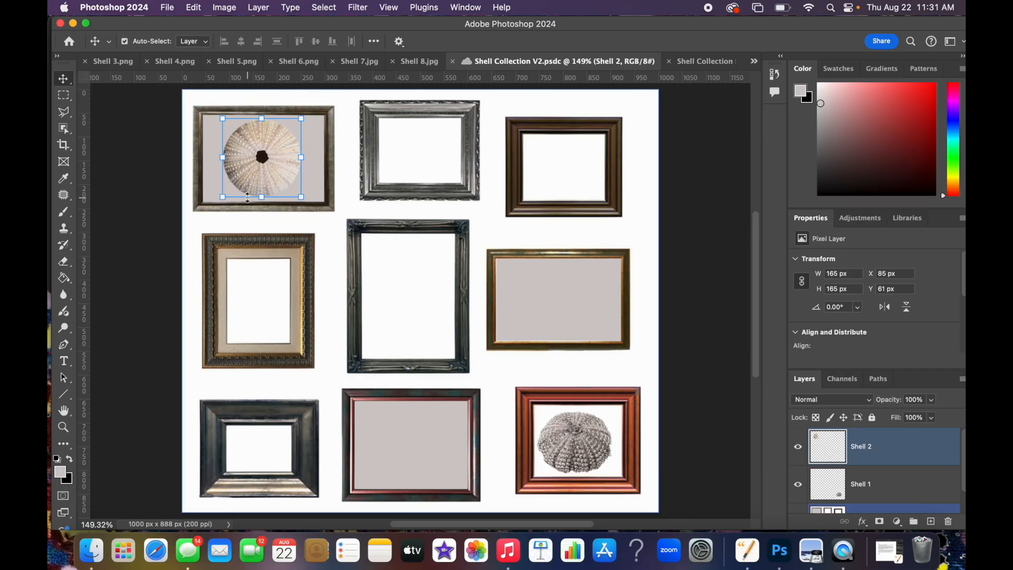
Switch to Shell 3.png and select the white background around the starfish and shells with the Magic Wand tool.
click(115, 64)
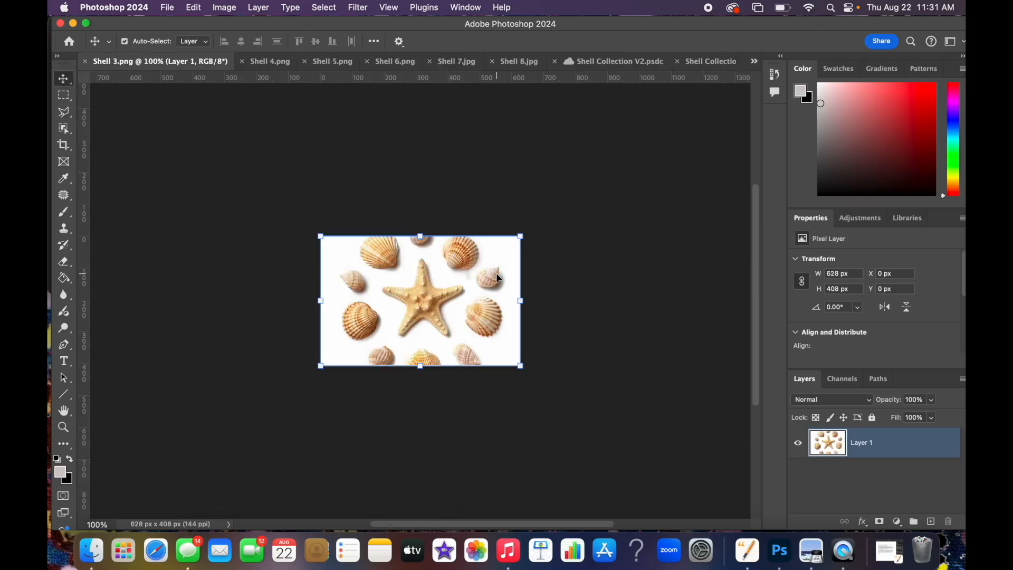
scroll(496, 274, up, 6)
scroll(496, 274, up, 1)
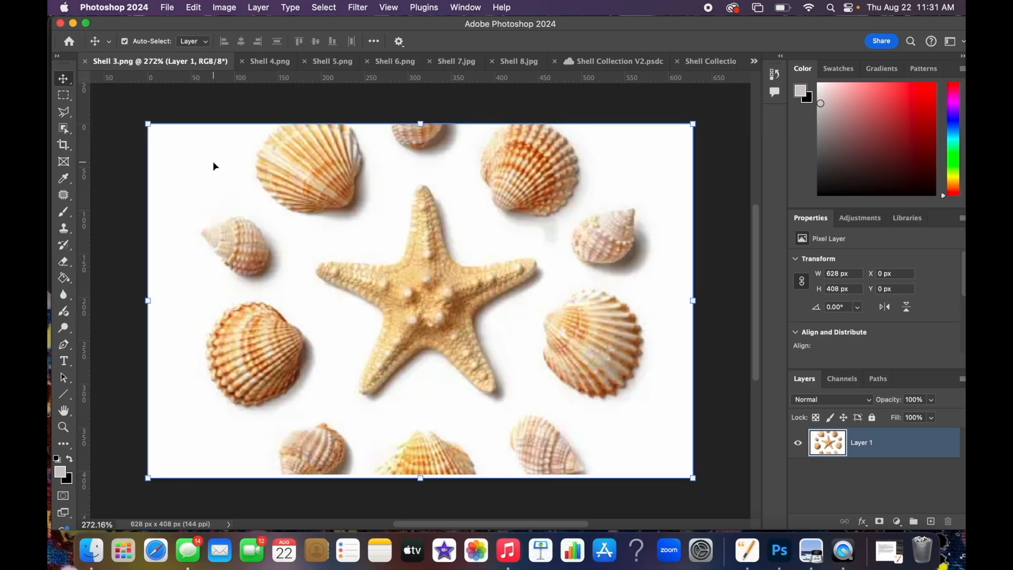
click(65, 130)
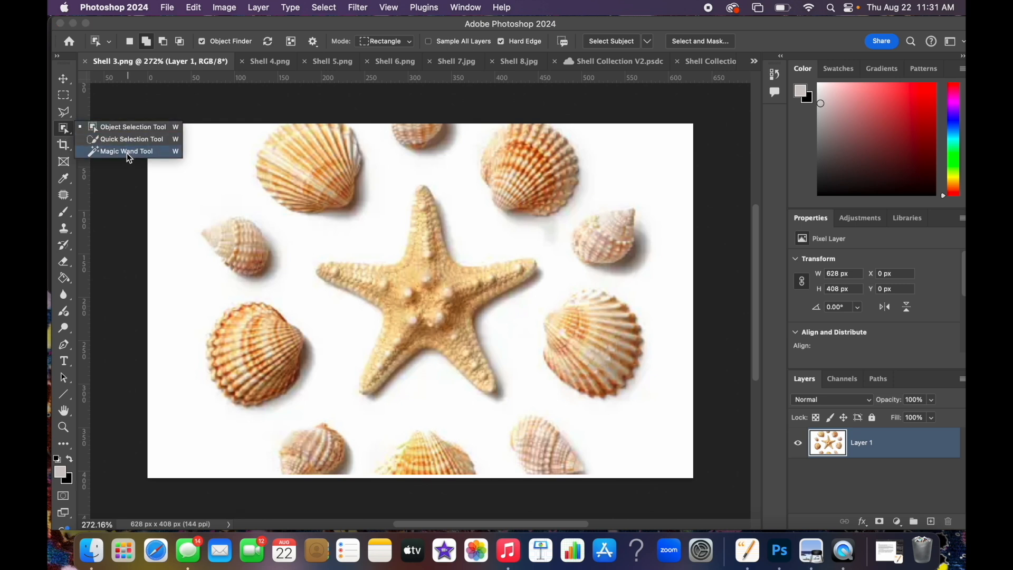
click(129, 154)
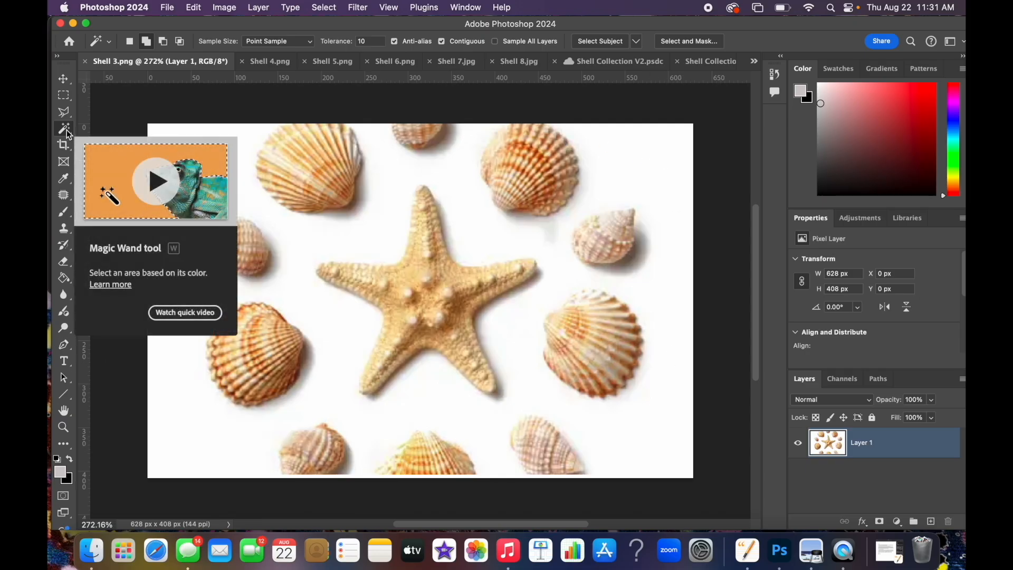
click(384, 226)
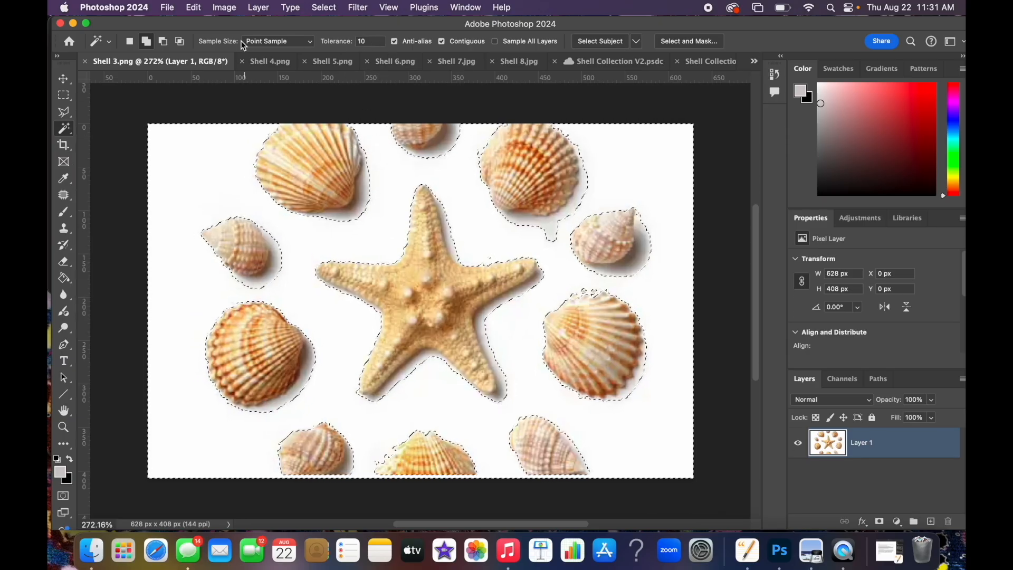
Reselect the white background with the Magic Wand tolerance set to 32, delete it and clear the selection.
click(367, 41)
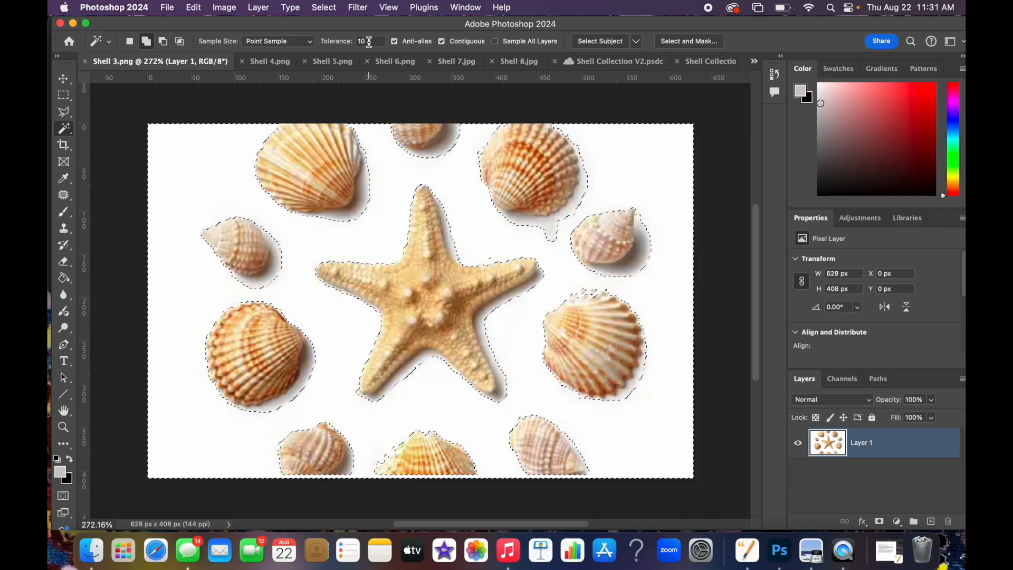
key(BackSpace)
key(BackSpace)
text(32)
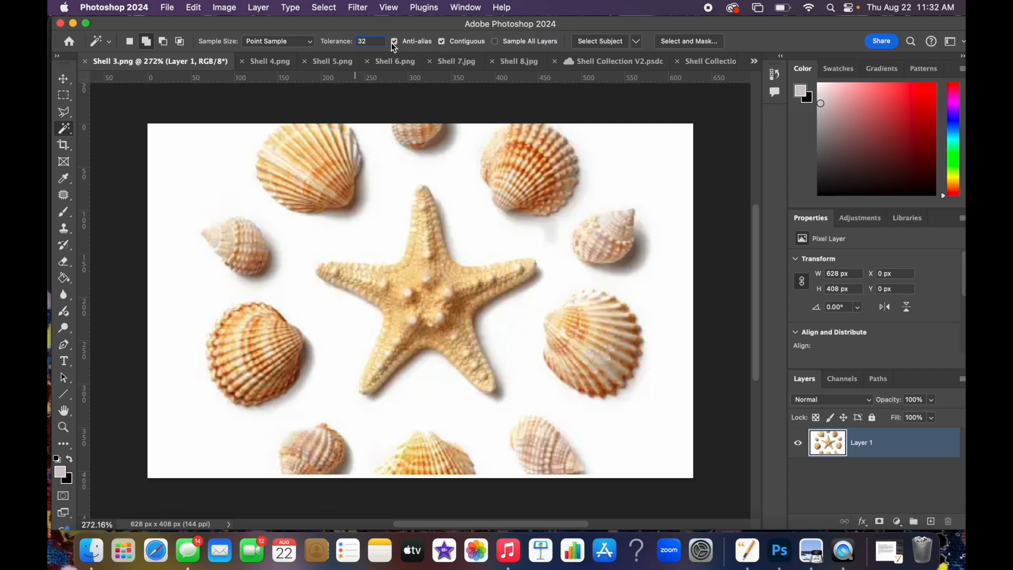
click(378, 230)
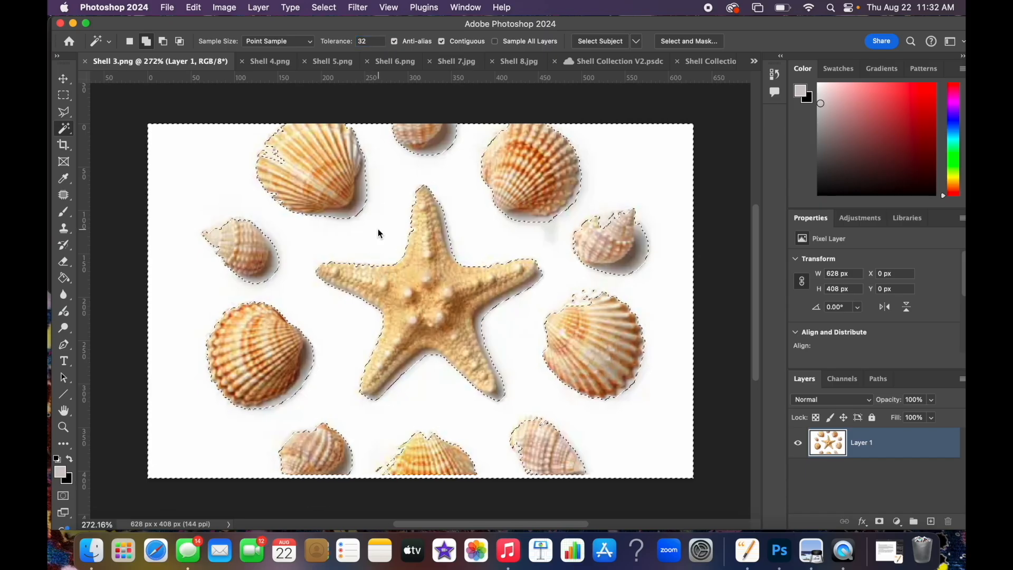
key(BackSpace)
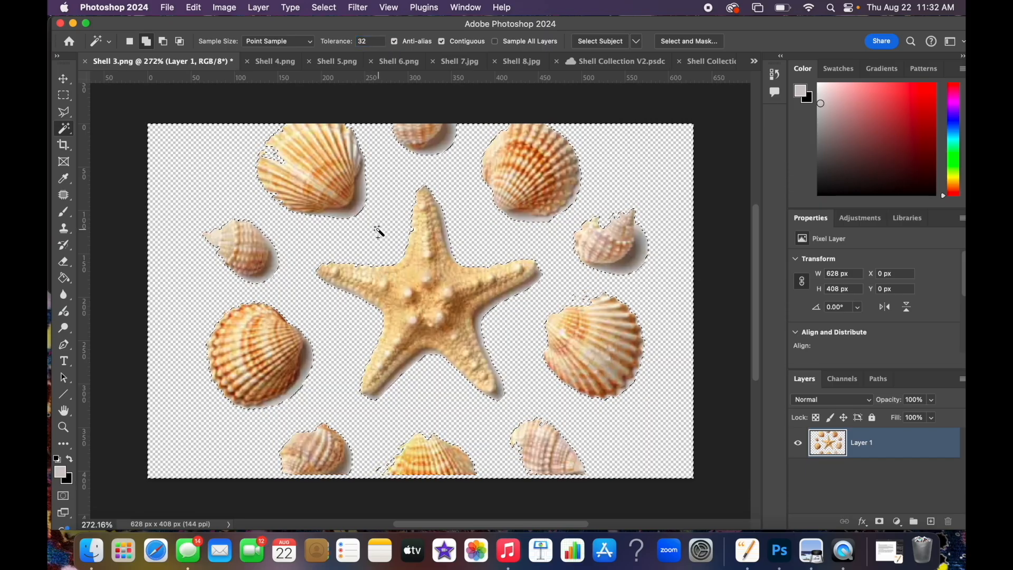
key(super+d)
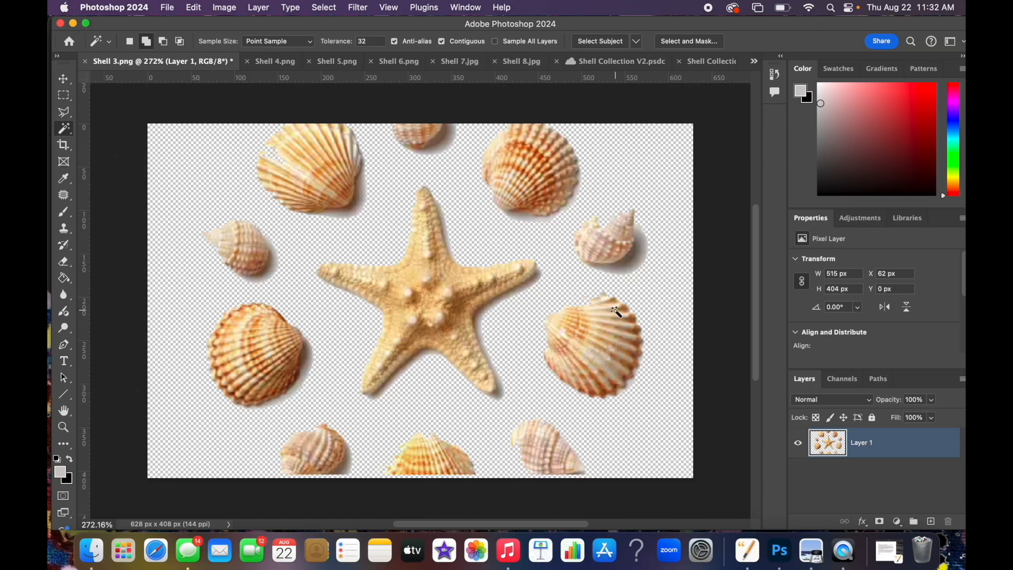
Erase all the shells surrounding the starfish, enlarging the Eraser brush to about 169 px.
click(63, 262)
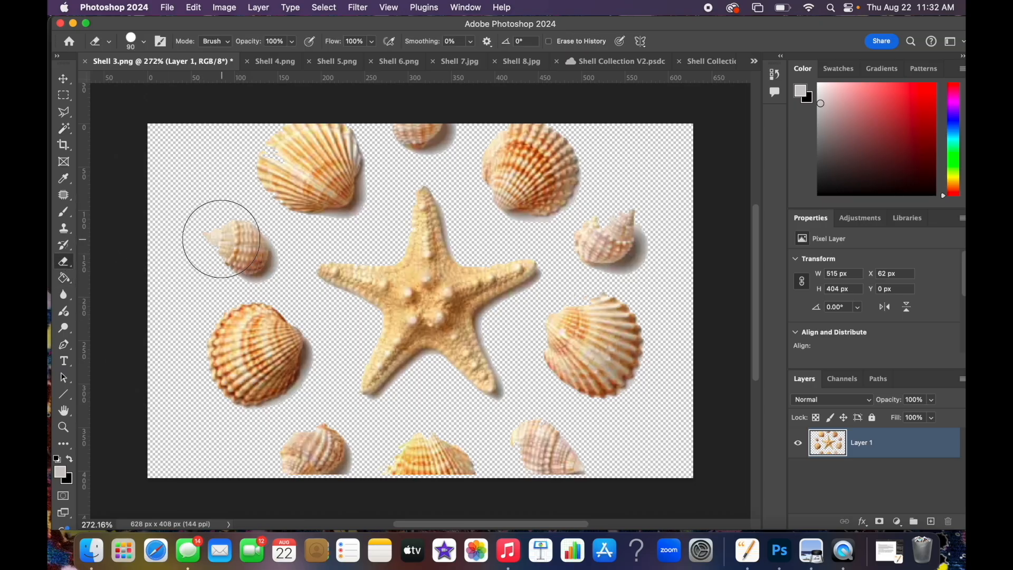
drag(237, 242, 233, 234)
click(132, 42)
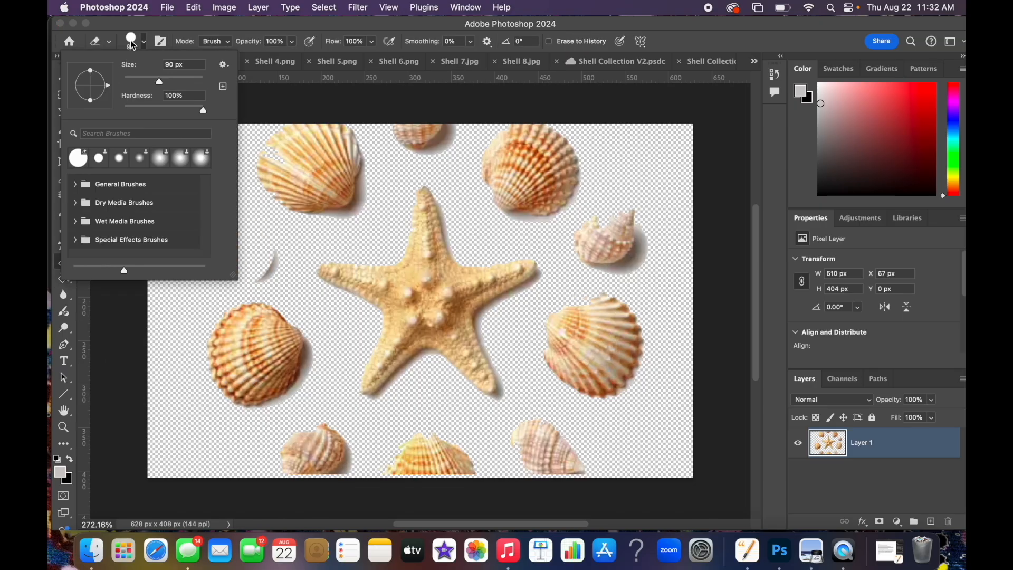
drag(159, 81, 177, 84)
mouse_move(282, 145)
mouse_down()
mouse_move(302, 157)
mouse_move(255, 185)
mouse_move(308, 171)
mouse_move(306, 140)
mouse_move(237, 192)
mouse_move(220, 243)
mouse_up()
mouse_move(240, 353)
mouse_down()
mouse_move(267, 449)
mouse_move(299, 479)
mouse_up()
mouse_move(427, 486)
mouse_down()
mouse_move(554, 493)
mouse_move(629, 429)
mouse_up()
drag(604, 348, 615, 238)
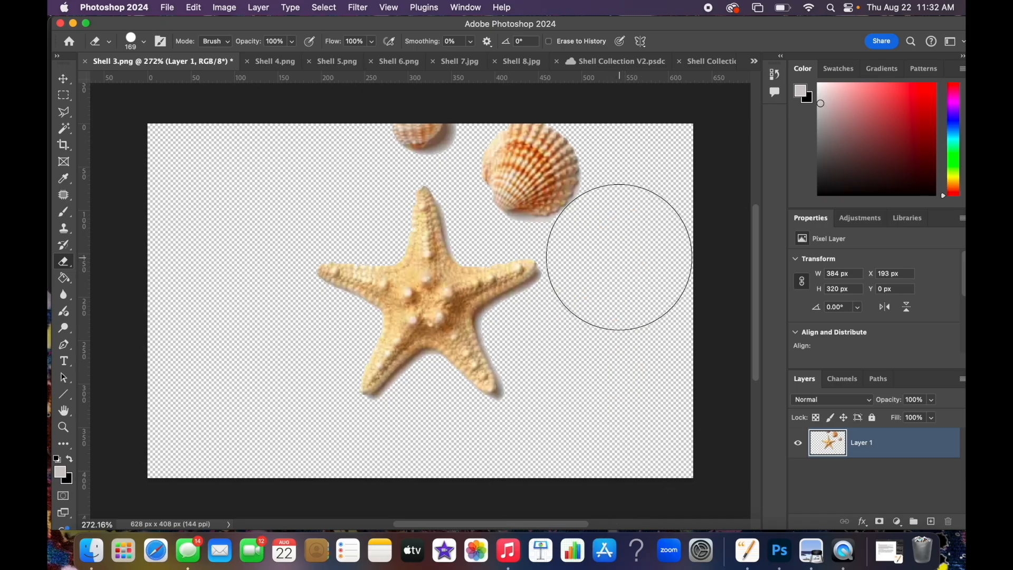
drag(536, 174, 535, 163)
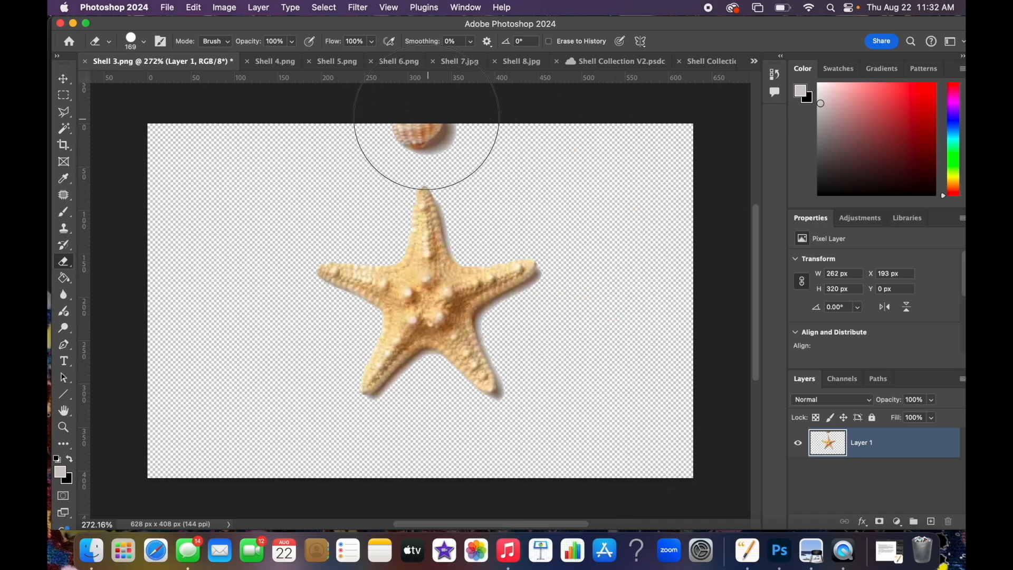
drag(425, 124, 420, 110)
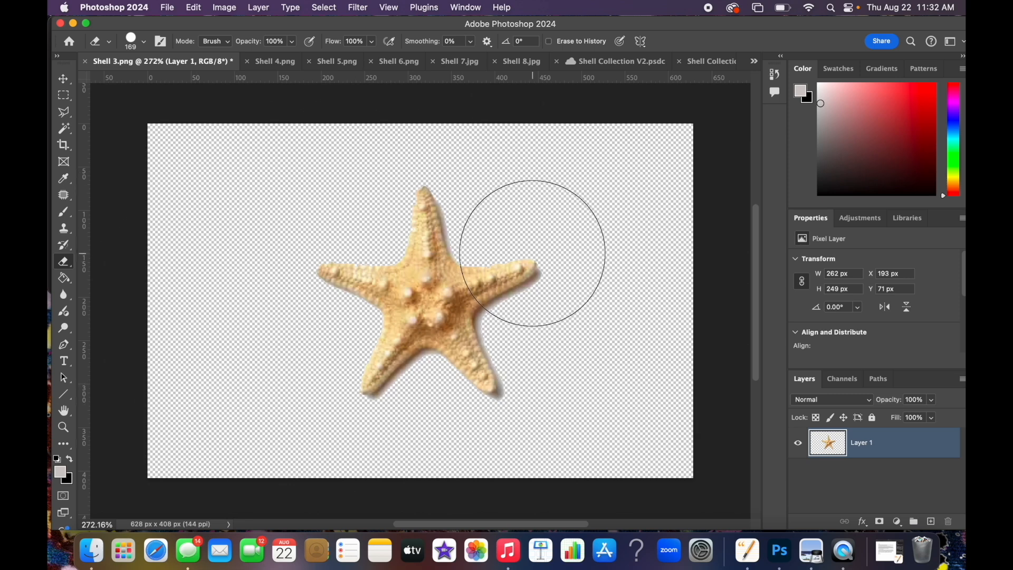
Duplicate the isolated starfish layer as "Shell 3" into Shell Collection V2.psdc and switch to that document.
right_click(898, 442)
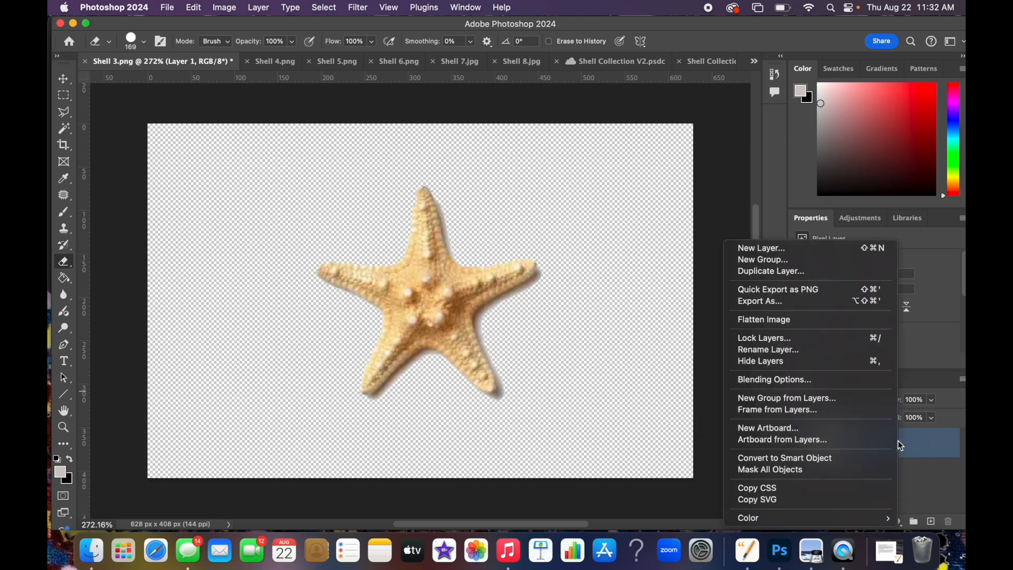
click(805, 272)
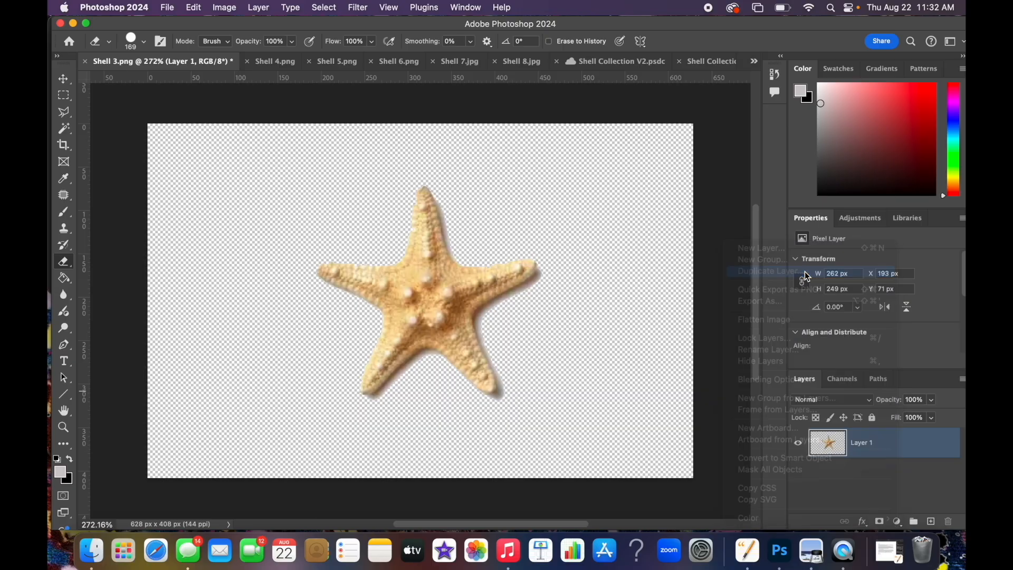
text(Shell 3)
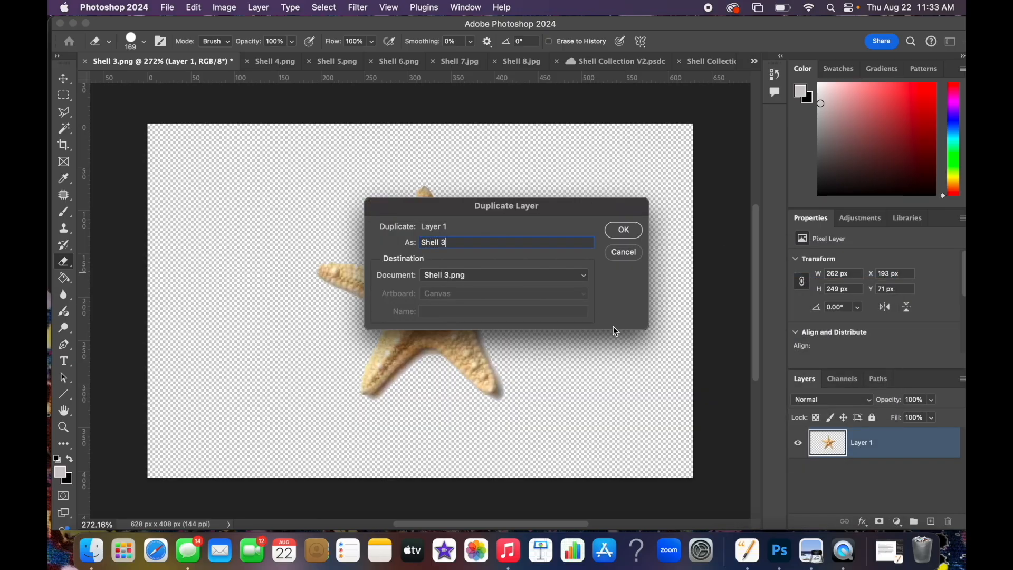
click(584, 276)
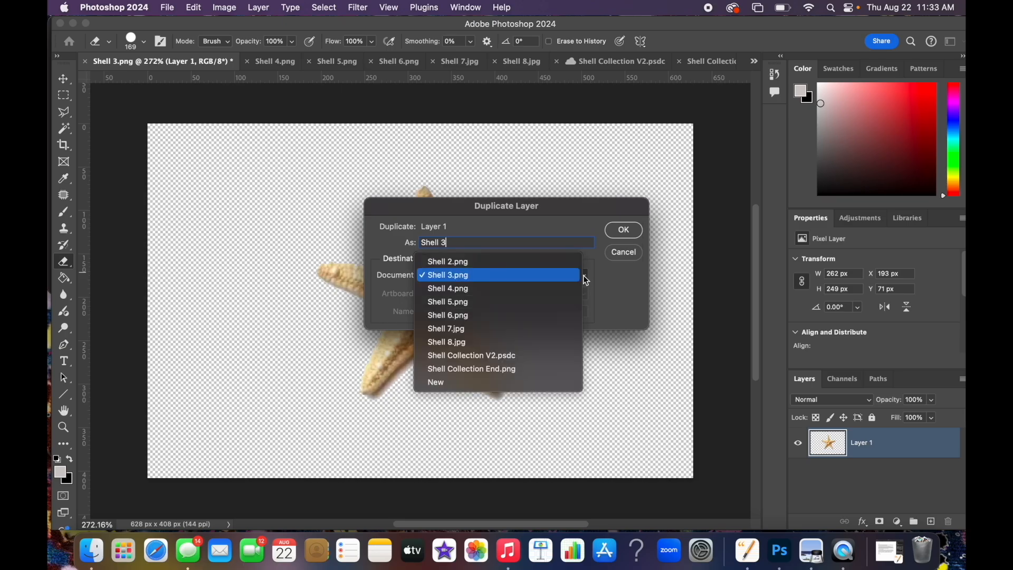
click(526, 360)
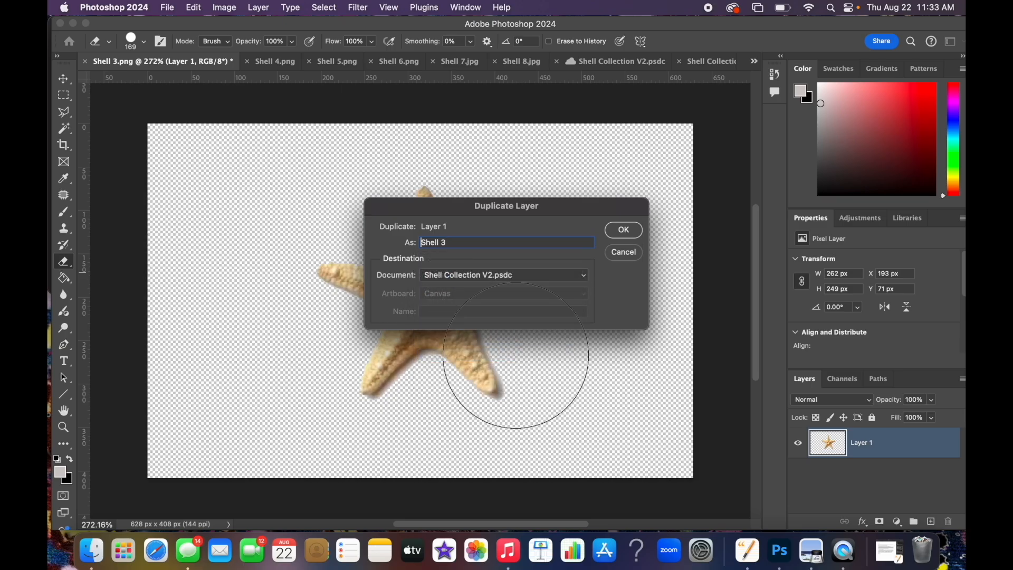
click(624, 232)
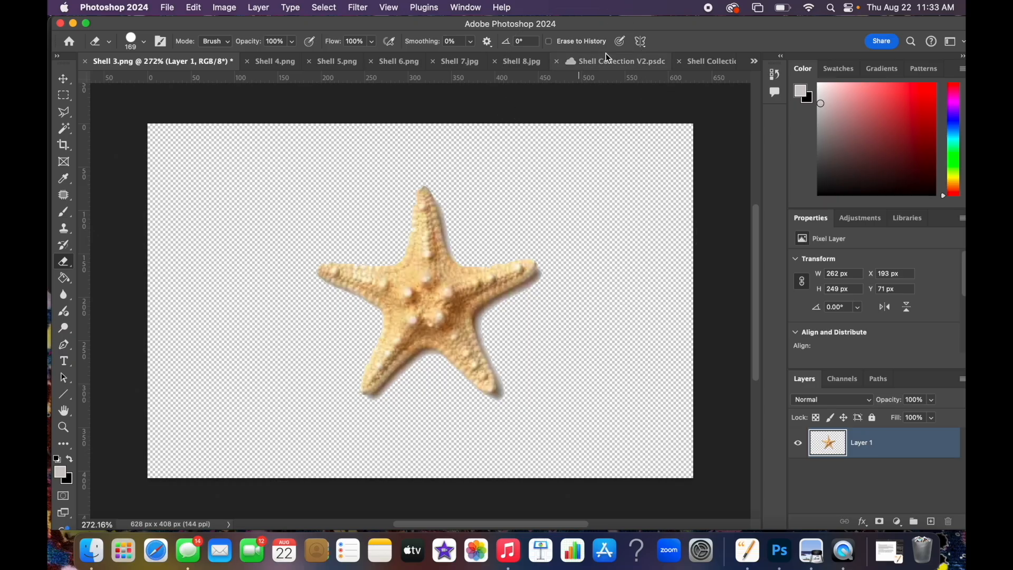
click(620, 64)
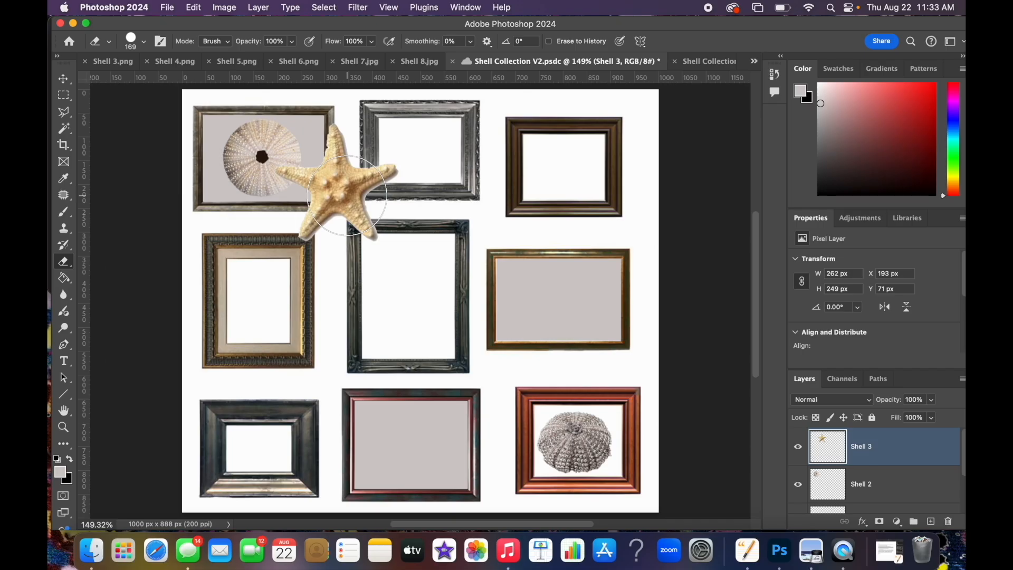
Start a free transform on the starfish, move it over the tall middle frame, scale it to about 92% and rotate it about 3.3°.
click(194, 7)
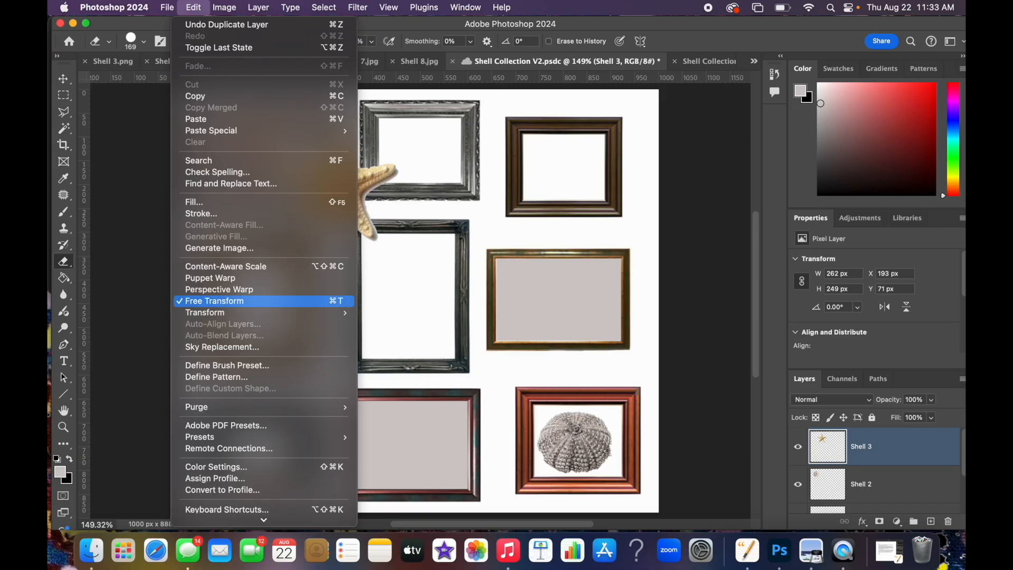
click(231, 301)
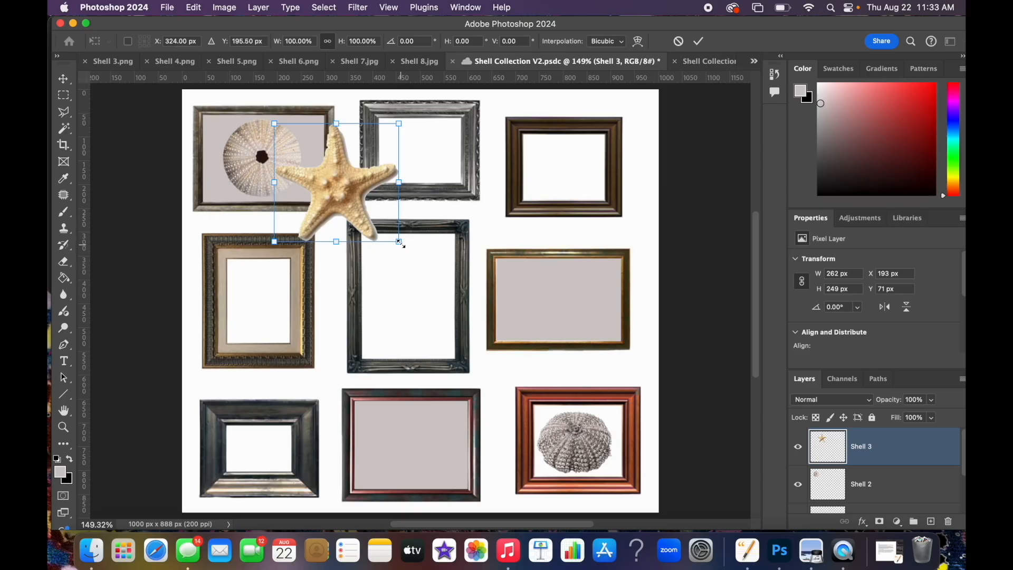
drag(340, 198, 415, 305)
mouse_move(474, 349)
mouse_down()
mouse_move(448, 309)
mouse_move(465, 342)
mouse_move(410, 369)
mouse_move(465, 342)
mouse_up()
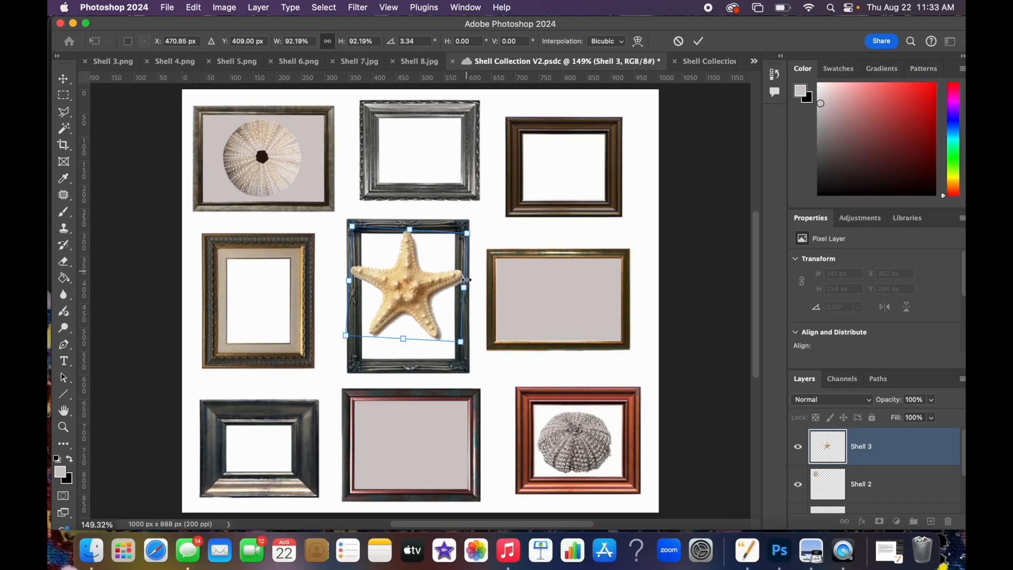
Try stretching only the starfish's width to about 180%, and undo the stretch.
drag(463, 288, 579, 283)
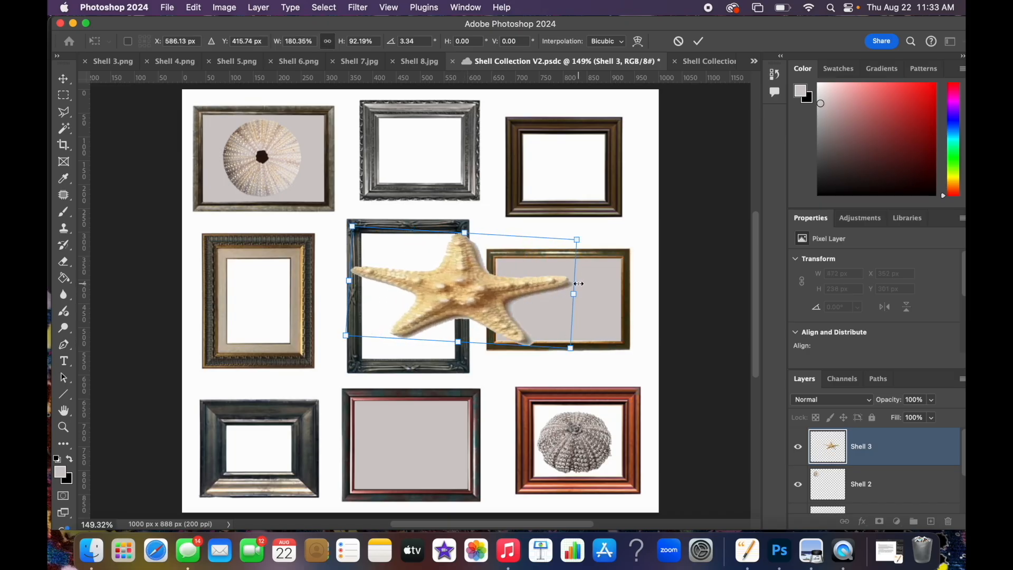
key(super+z)
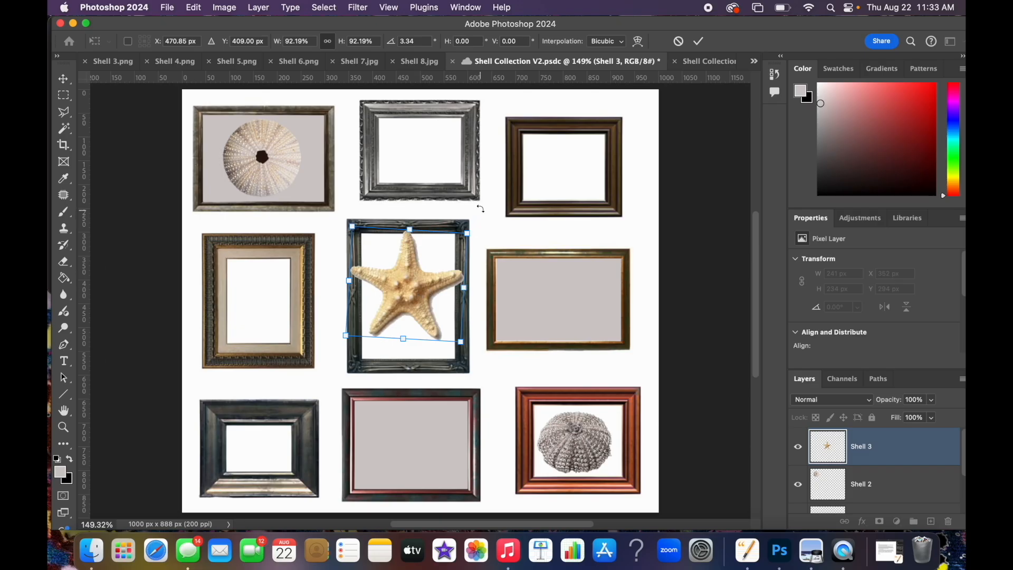
Straighten the starfish to about -0.4°, scale it down to about 38% and move it into the bottom-left frame.
drag(470, 349, 472, 343)
drag(463, 229, 404, 275)
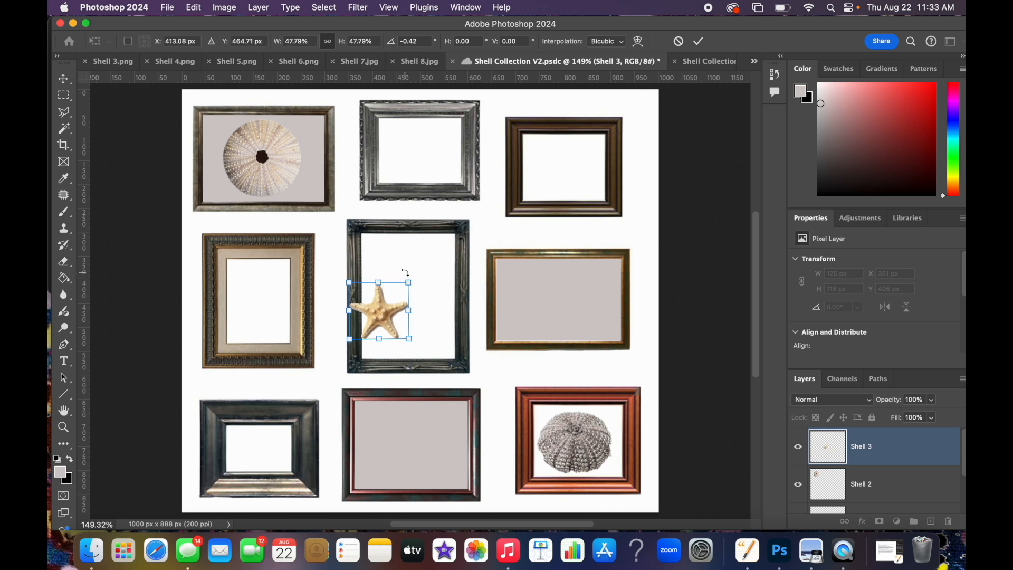
drag(381, 318, 264, 453)
drag(291, 417, 255, 453)
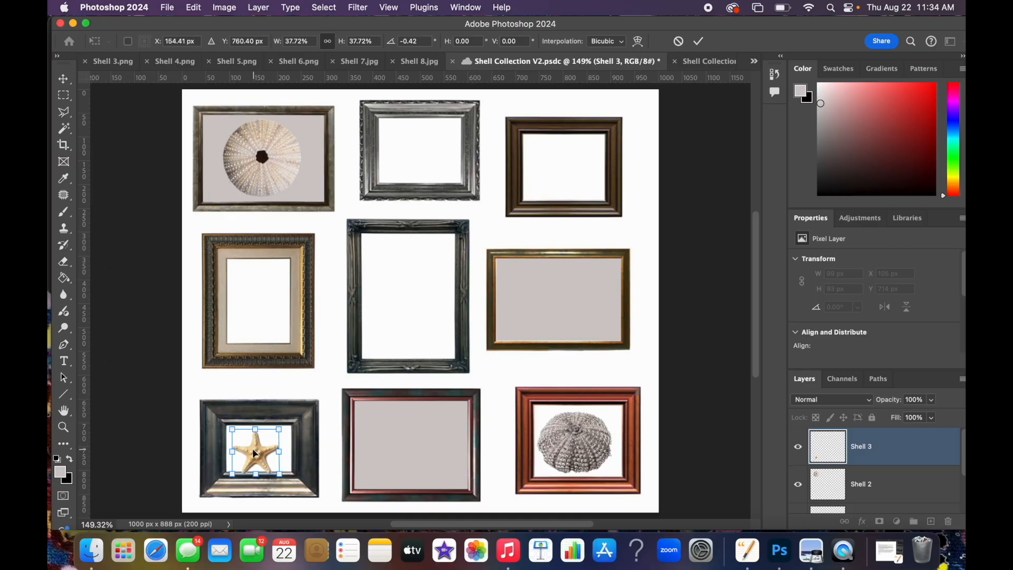
Center the starfish within the white opening of the bottom-left frame and apply the transform.
scroll(254, 451, up, 6)
scroll(254, 451, down, 5)
scroll(255, 451, left, 5)
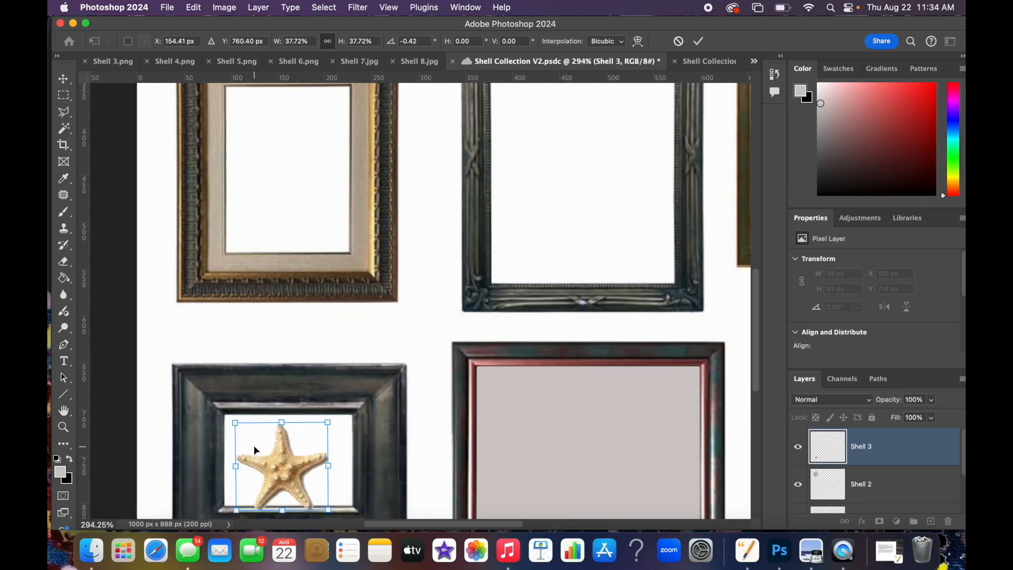
scroll(254, 450, down, 3)
scroll(255, 450, left, 1)
scroll(253, 445, up, 3)
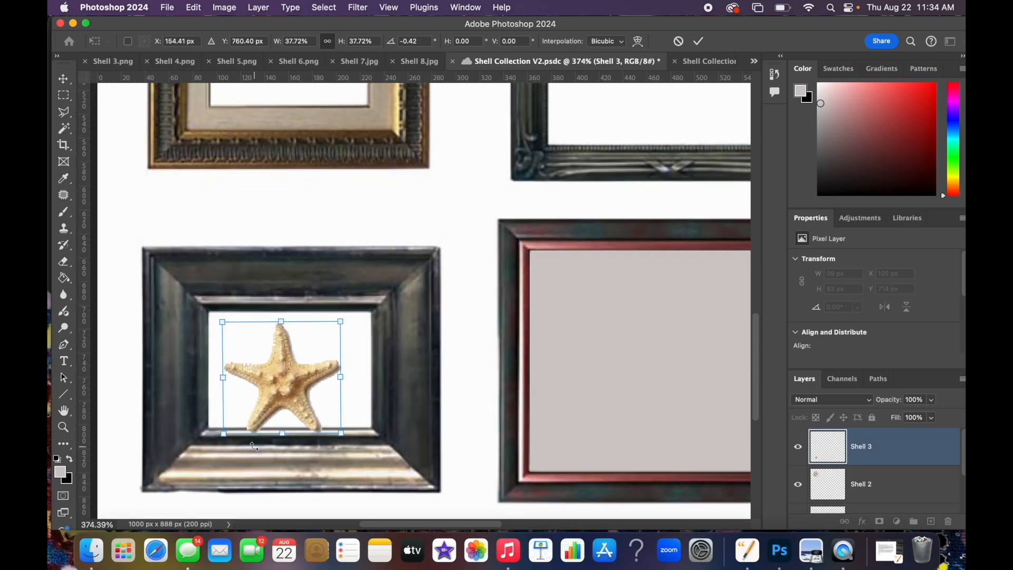
drag(313, 372, 316, 359)
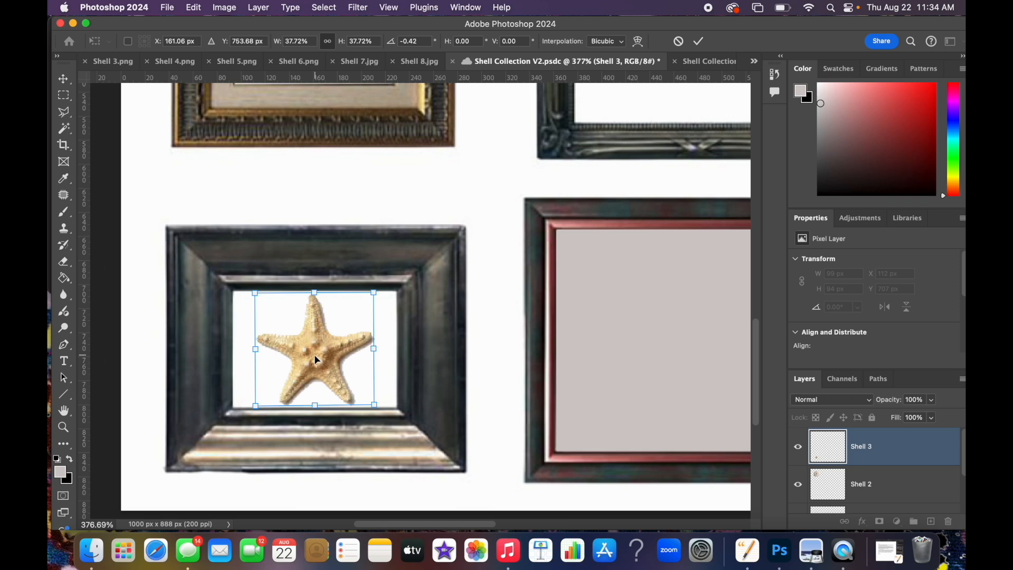
click(698, 41)
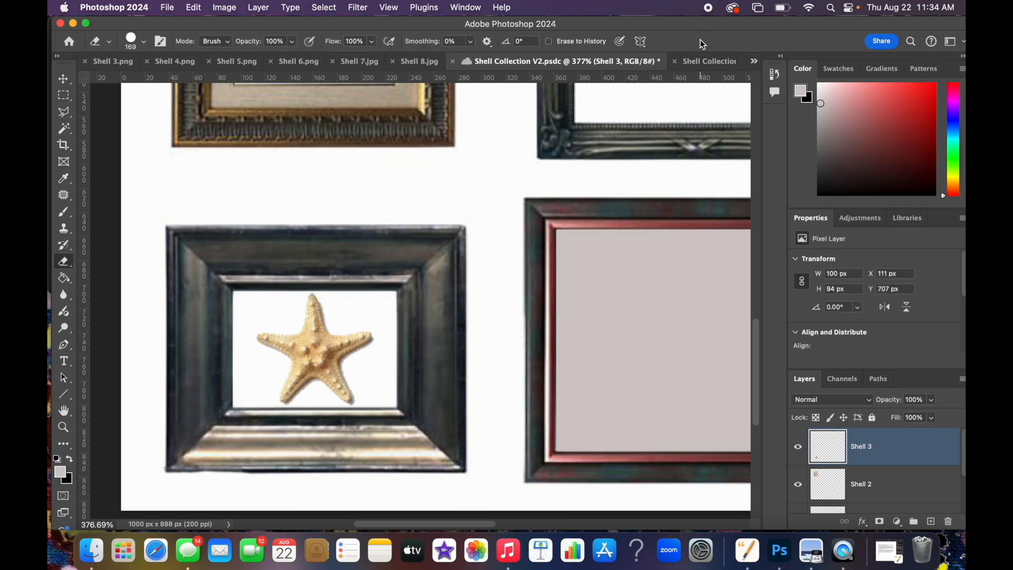
Save Shell Collection V2.psdc and close Shell 3.png without saving its changes.
scroll(595, 150, down, 3)
scroll(595, 151, down, 6)
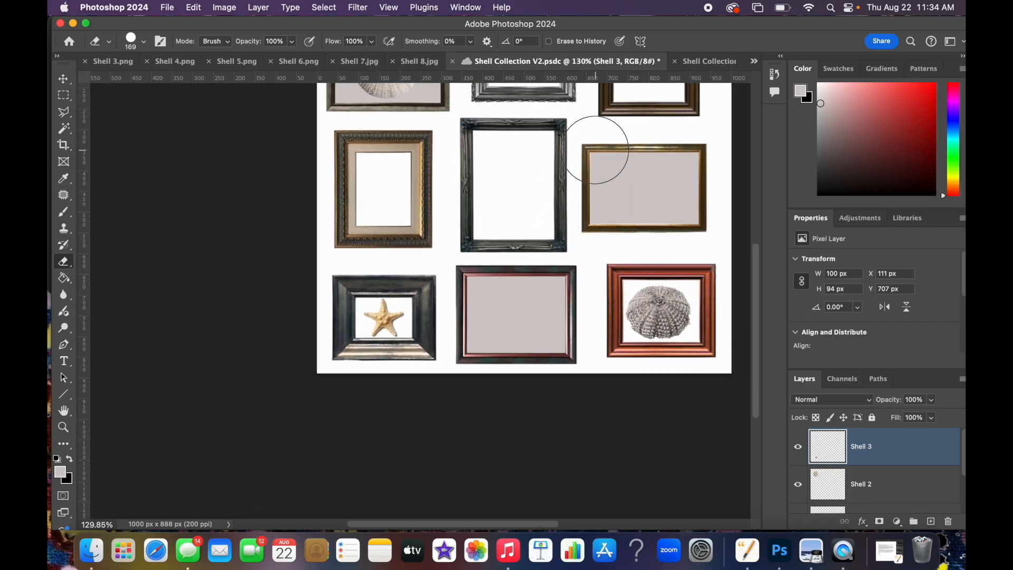
scroll(595, 150, right, 3)
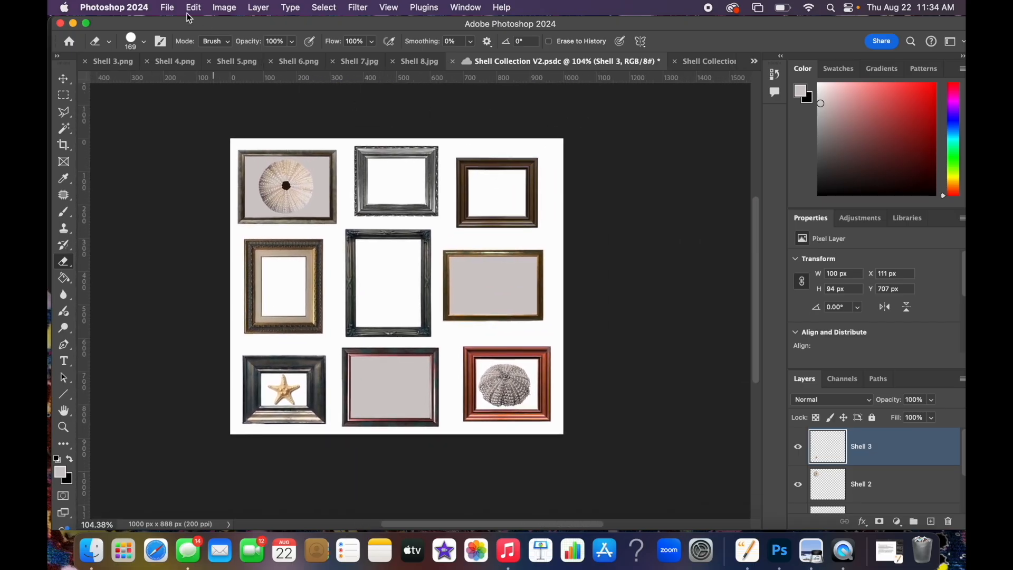
click(167, 7)
click(179, 136)
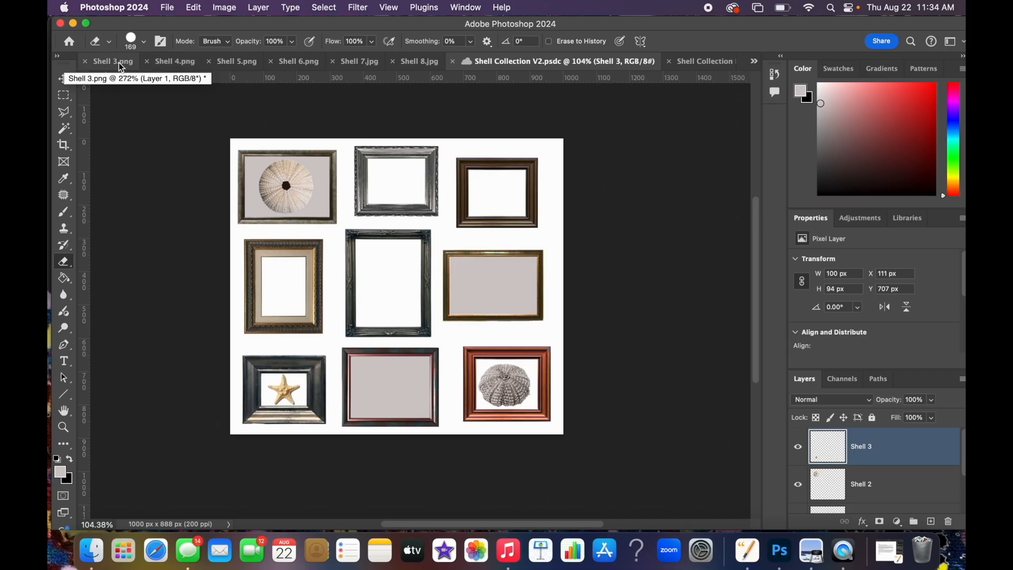
click(85, 62)
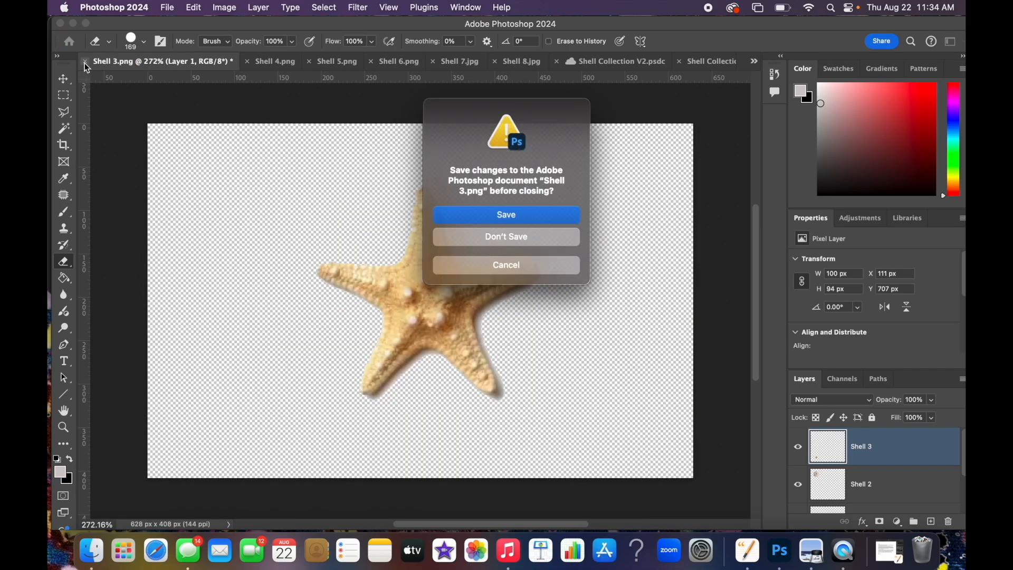
click(524, 247)
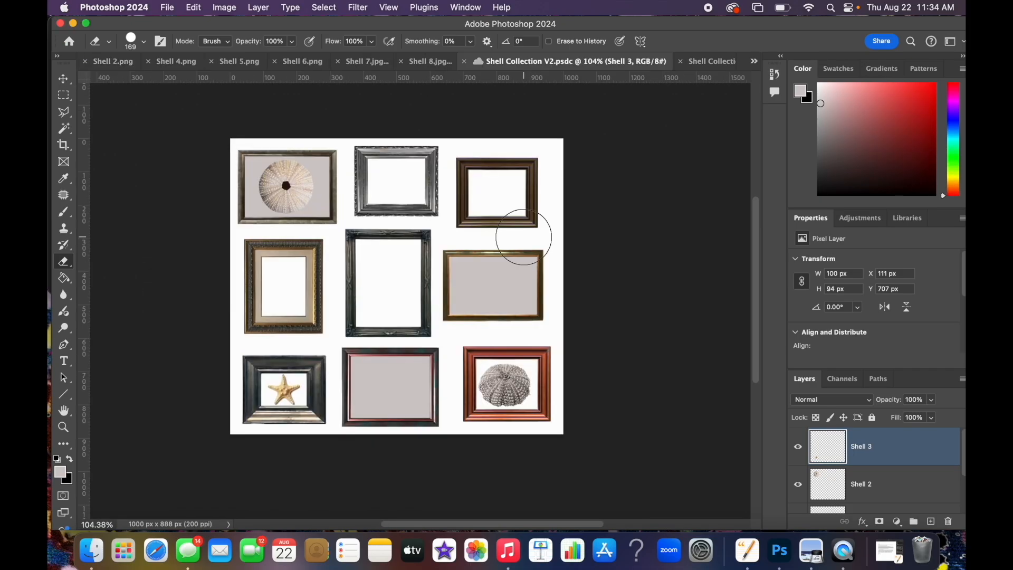
Switch to Shell 4.png and select the central scallop shell with the Object Selection tool.
click(389, 8)
click(399, 124)
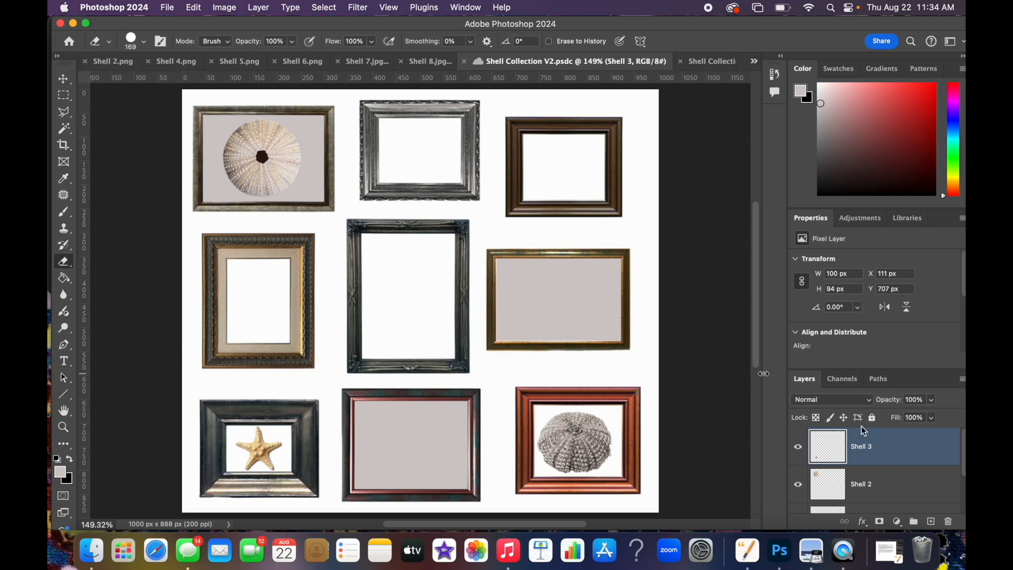
click(174, 61)
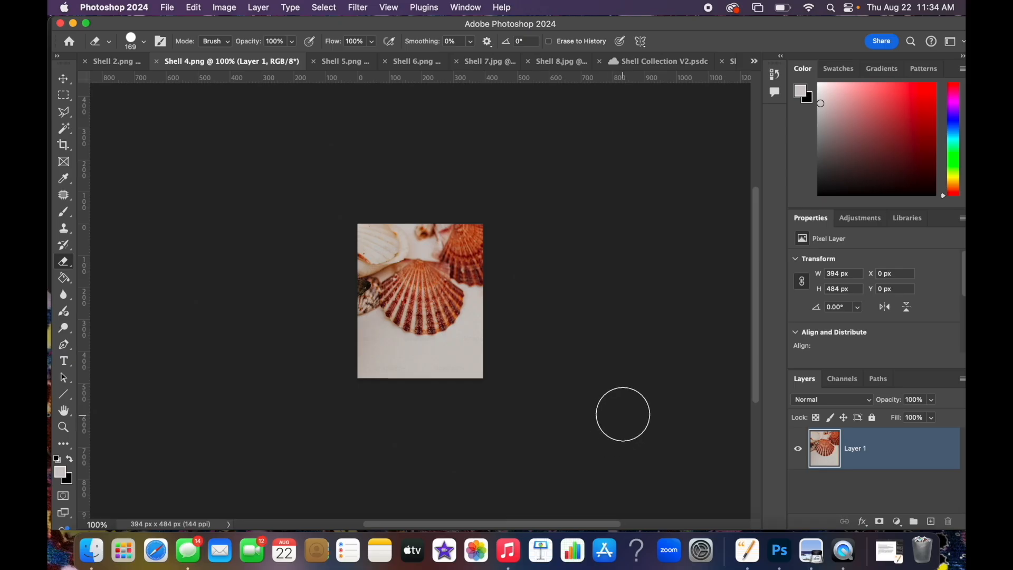
scroll(539, 308, up, 3)
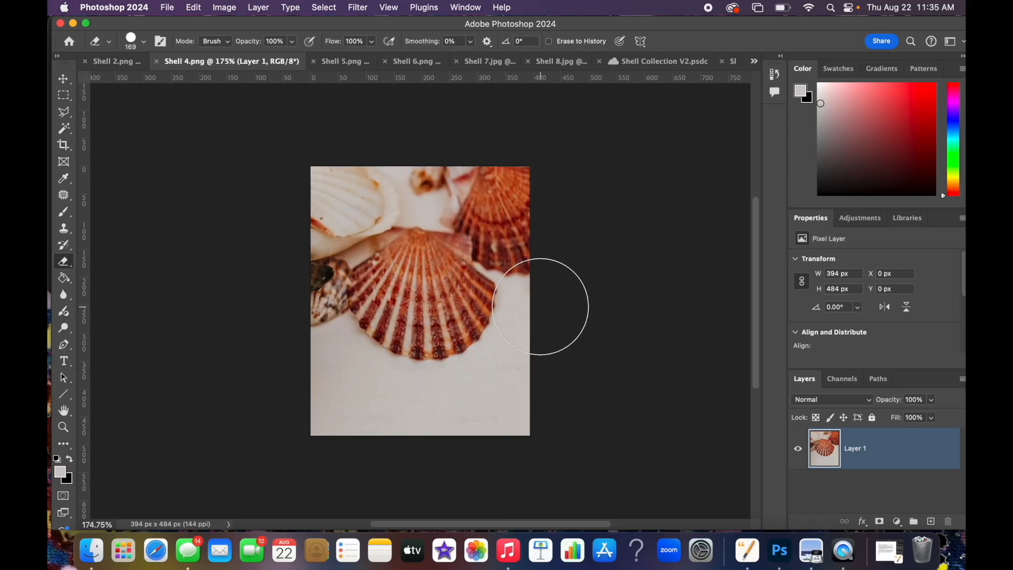
scroll(540, 307, up, 3)
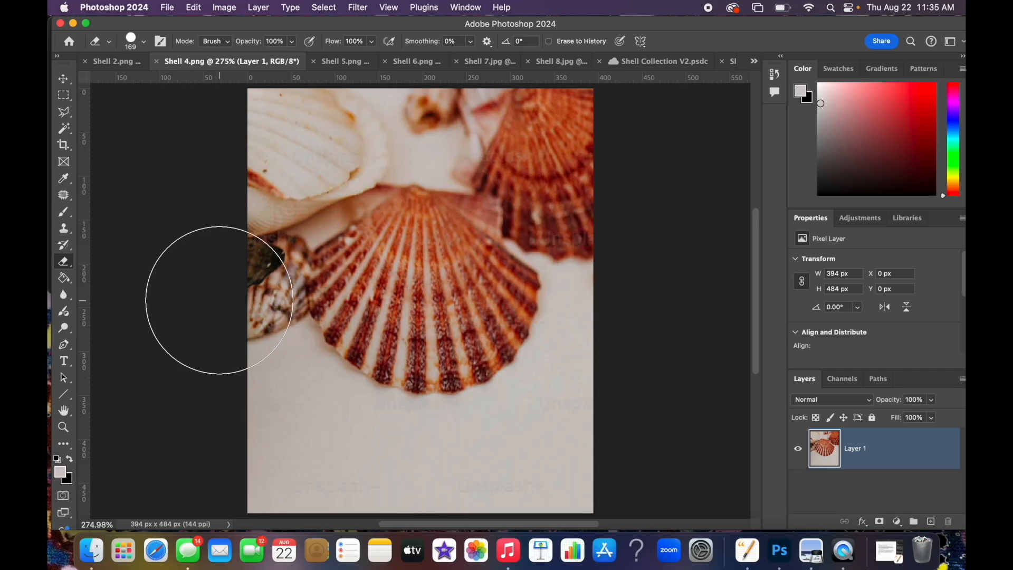
click(72, 136)
click(115, 130)
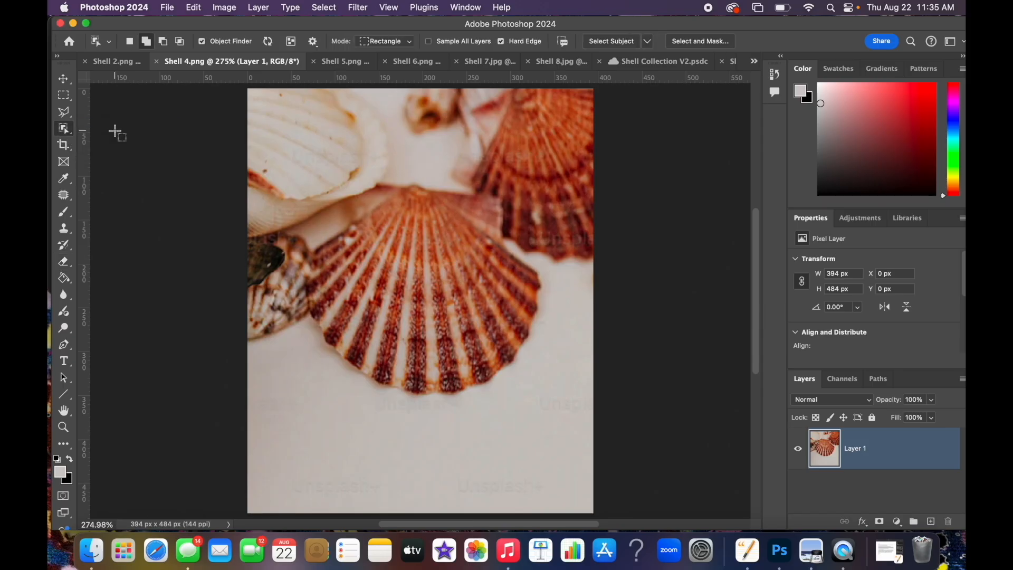
click(392, 282)
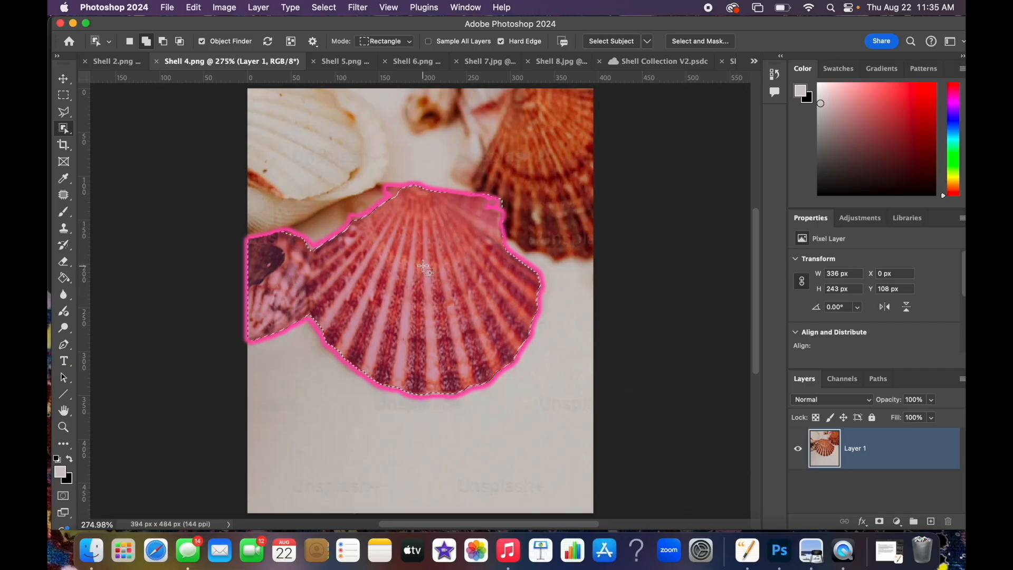
Invert the selection, delete the background around the scallop shell and clear the selection.
click(324, 7)
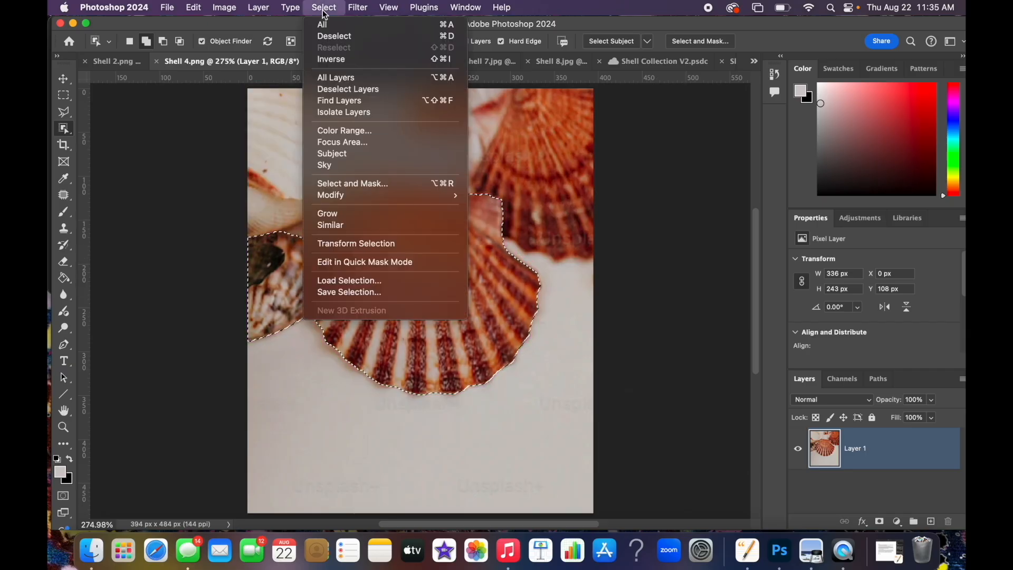
click(330, 61)
key(Delete)
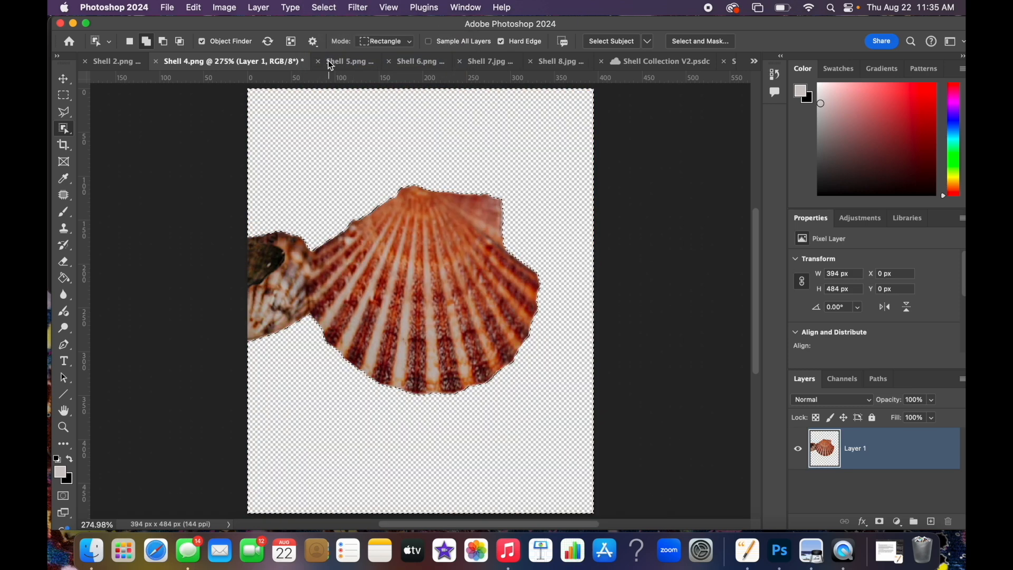
key(super+d)
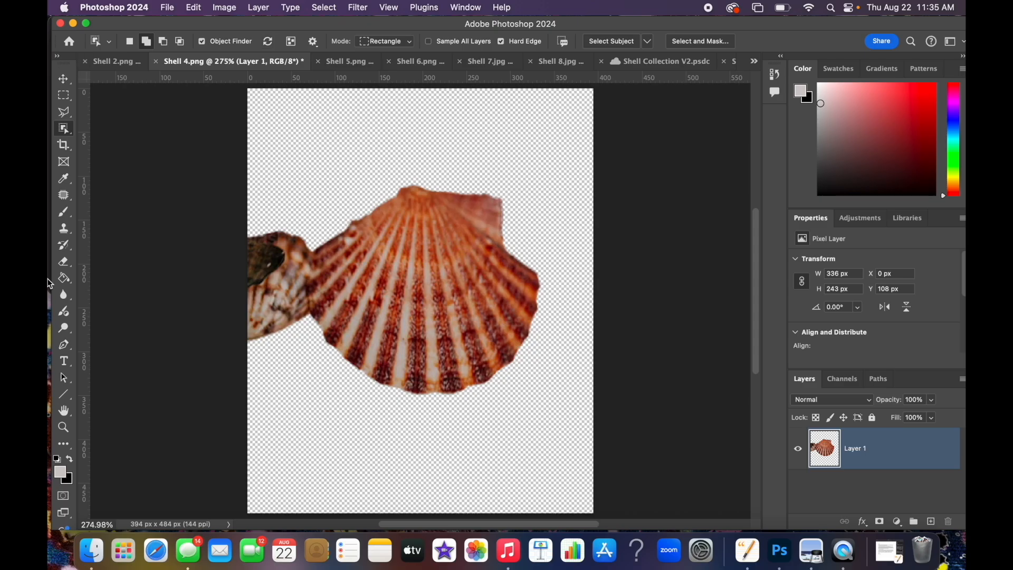
Erase the leftover neighboring shell beside the scallop and the protruding corner at its upper right edge.
click(64, 261)
click(256, 201)
mouse_move(256, 202)
mouse_down()
mouse_move(237, 192)
mouse_move(241, 234)
mouse_up()
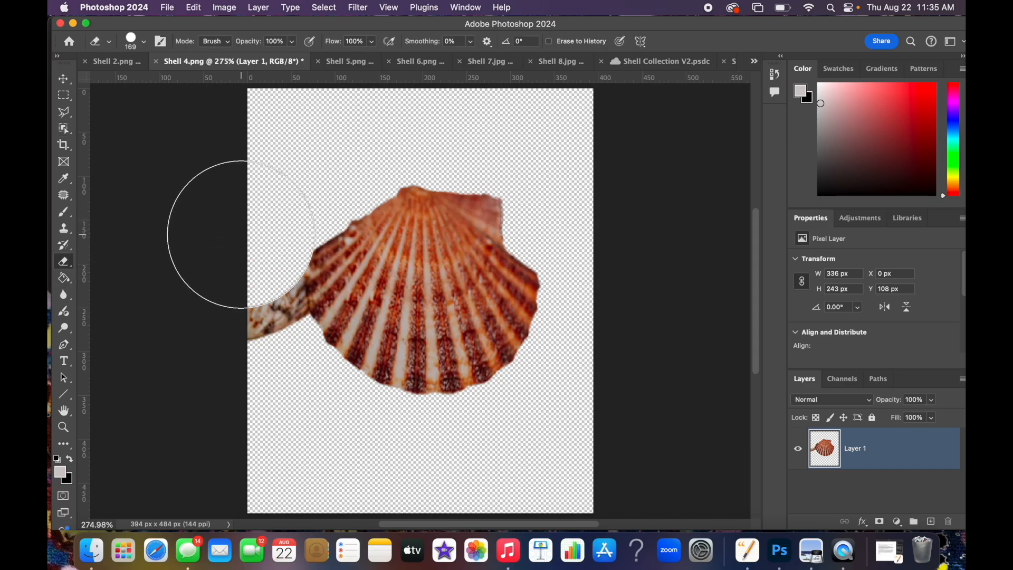
click(220, 286)
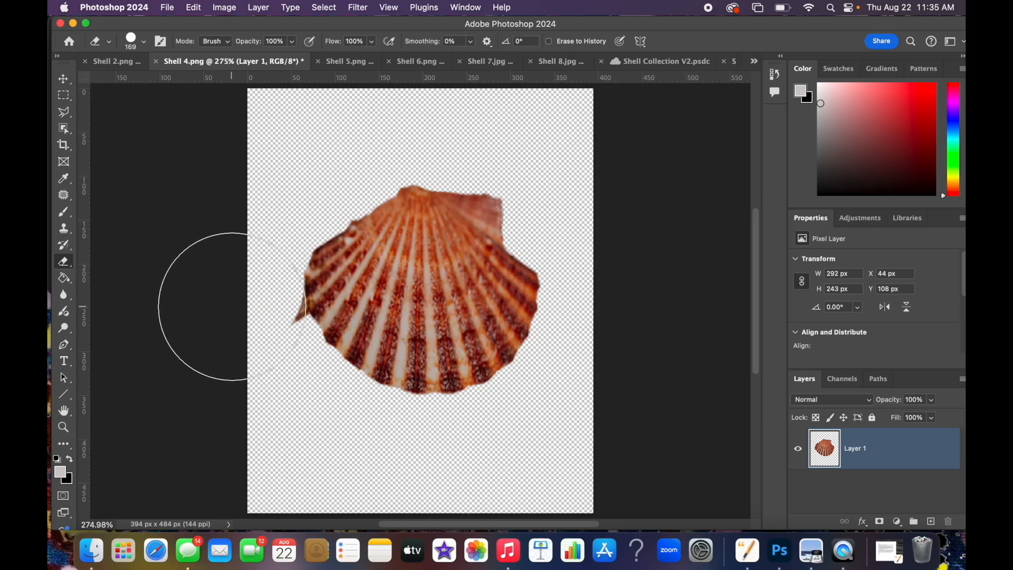
click(232, 310)
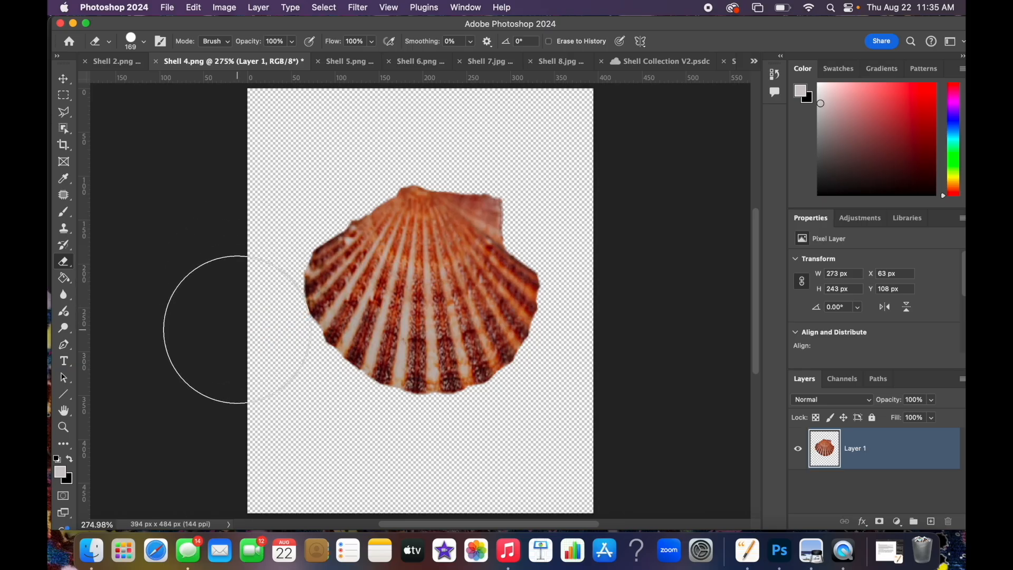
click(534, 177)
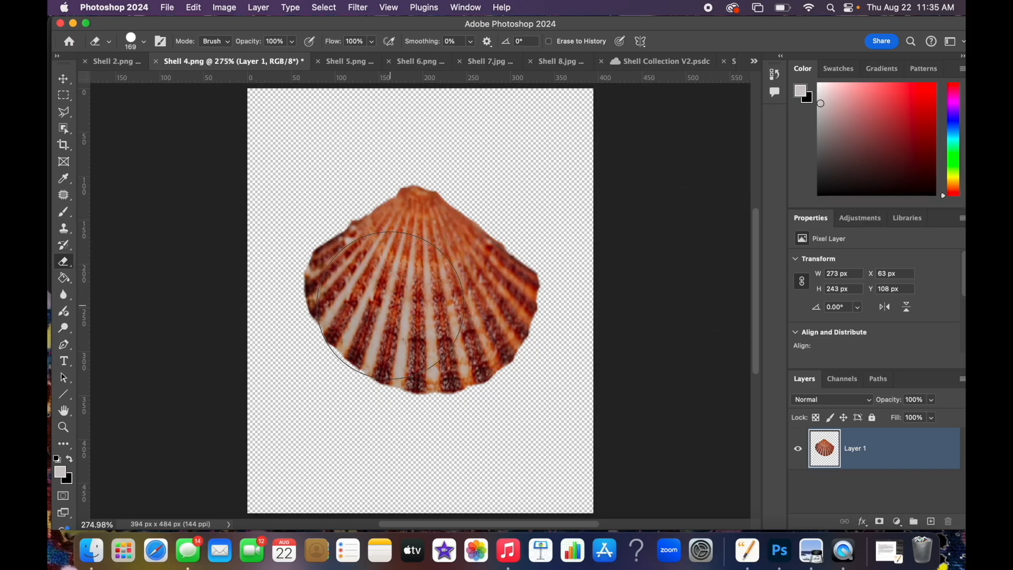
Duplicate the isolated scallop layer as "Shell 4" into Shell Collection V2.psdc.
right_click(870, 459)
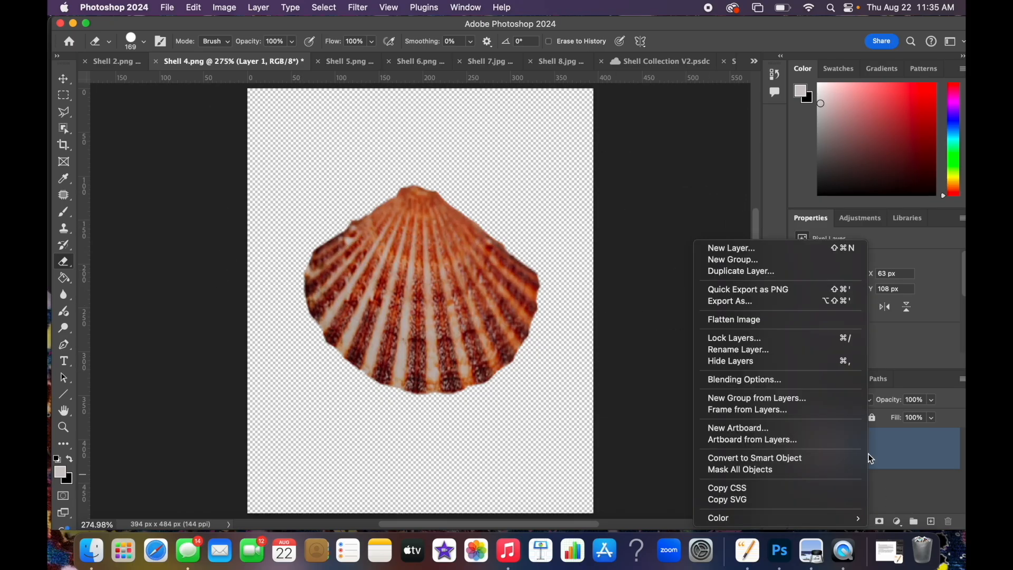
click(792, 270)
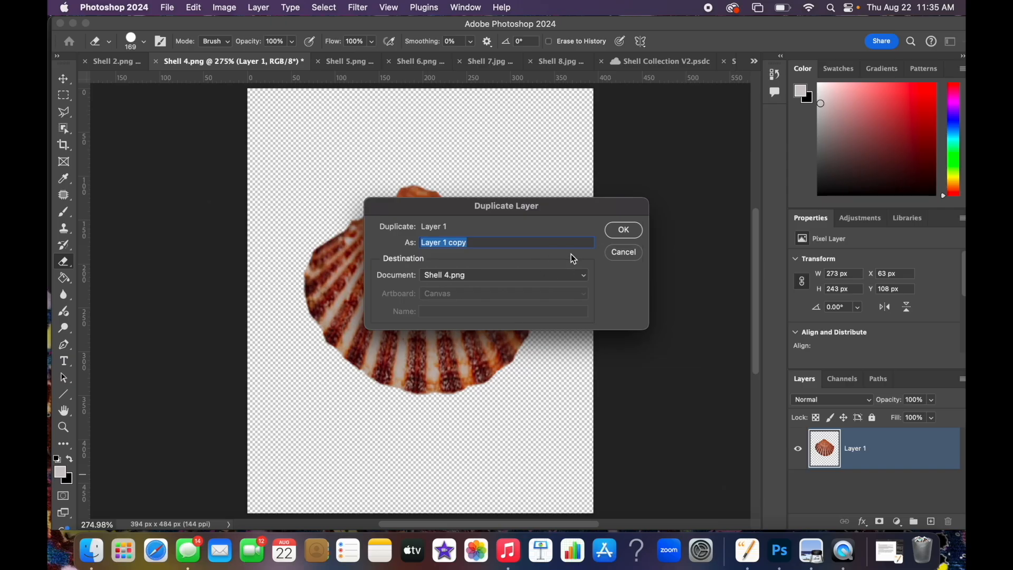
text(Shee)
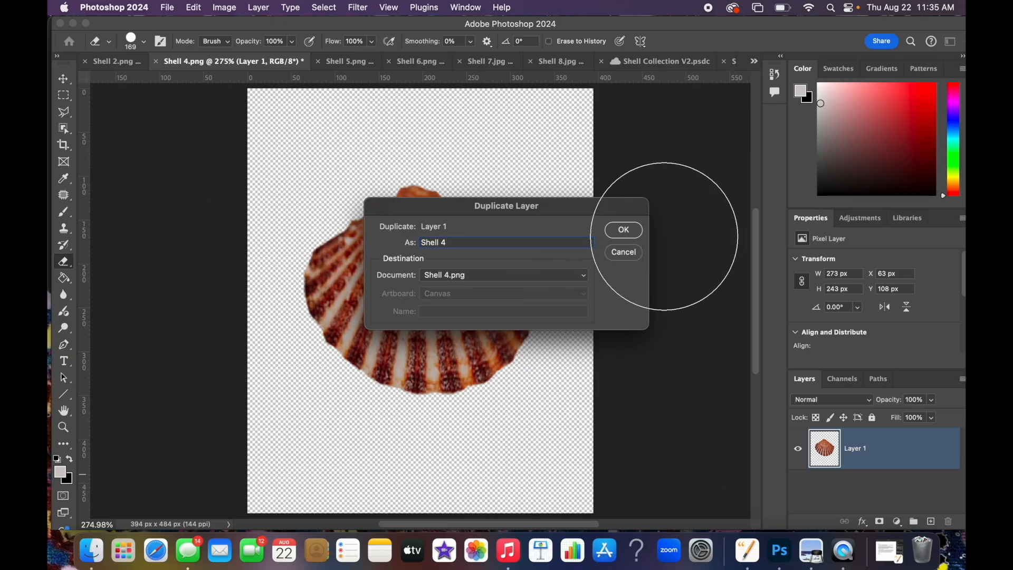
click(583, 277)
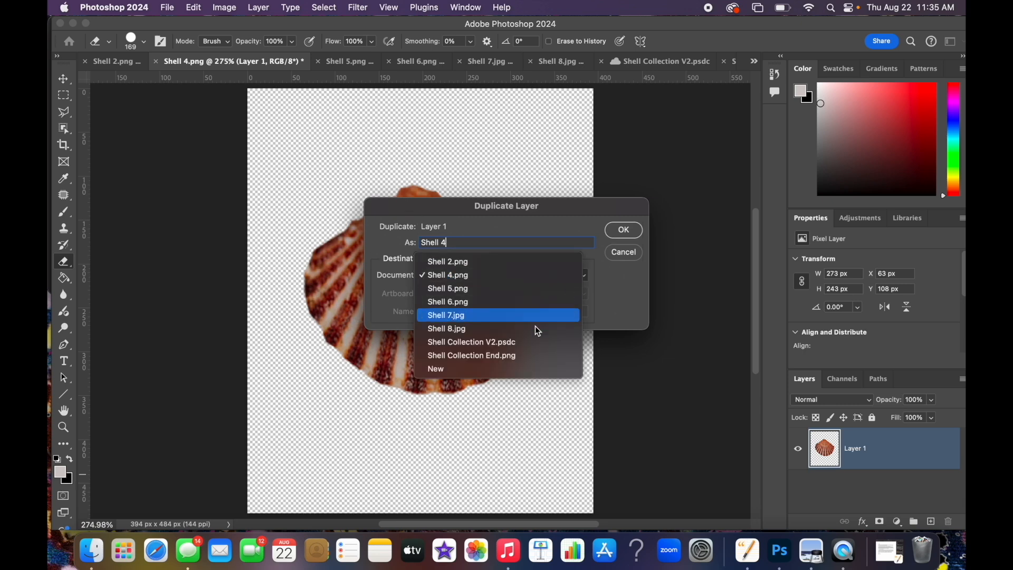
click(524, 347)
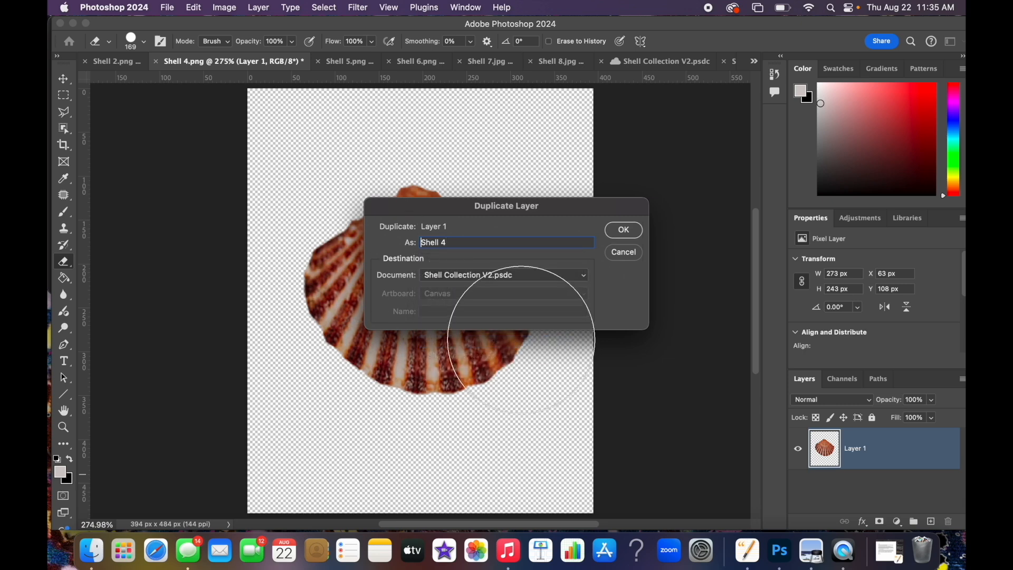
click(624, 230)
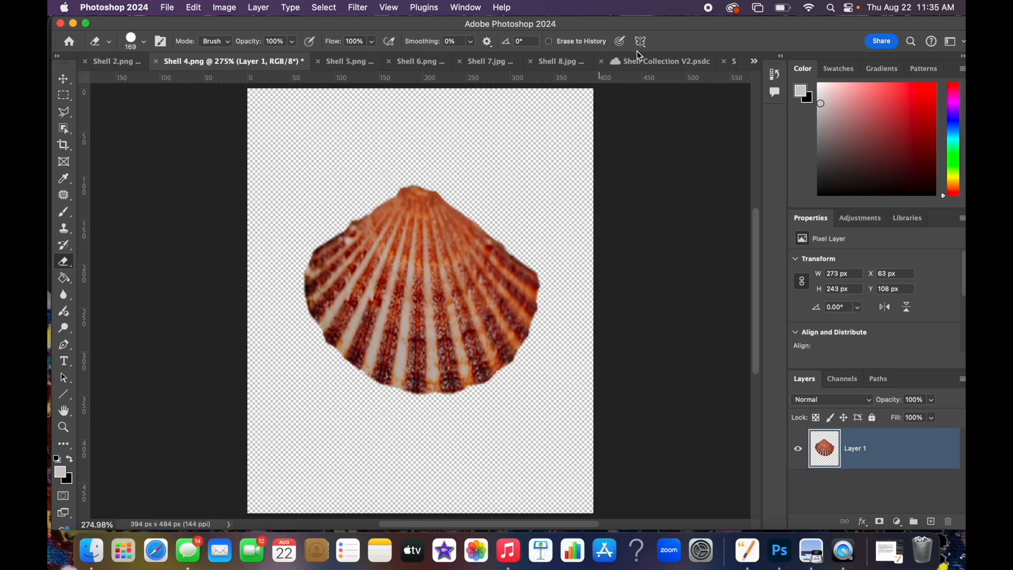
In Shell Collection V2.psdc, rotate the Shell 4 scallop about 180°, scale it to about 145 by 130 px and move it into the middle-row gray-backed frame.
click(634, 60)
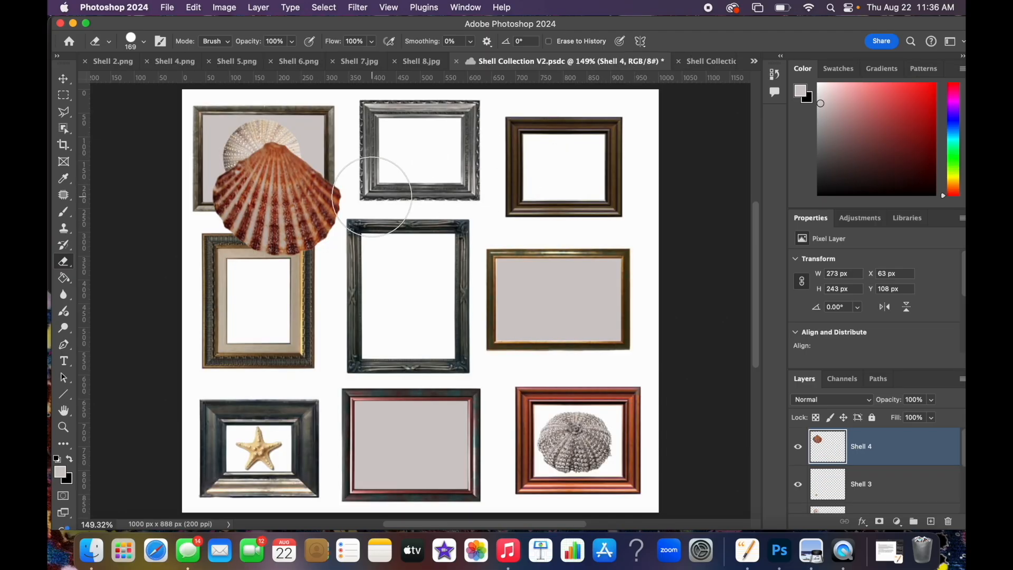
key(super+t)
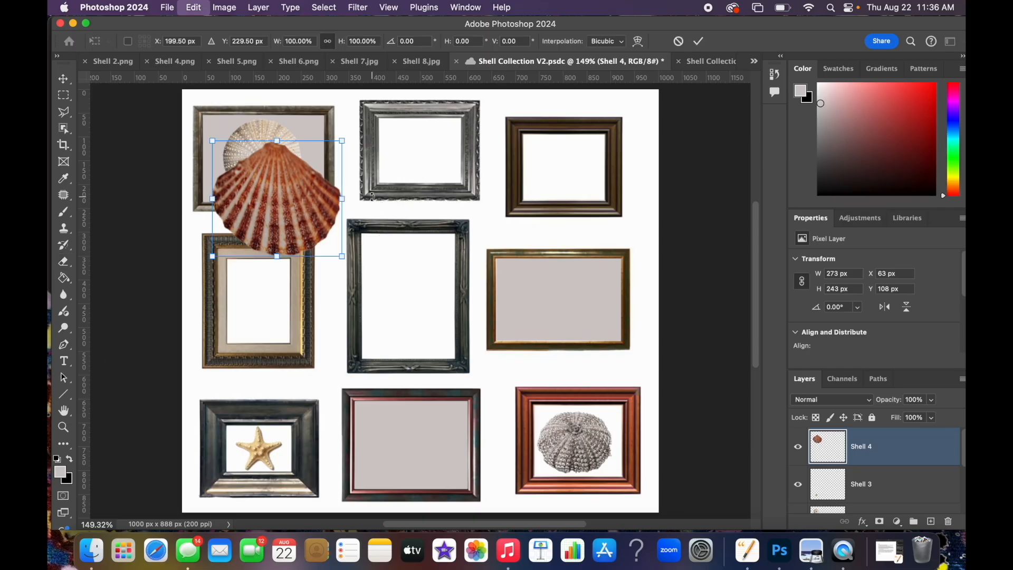
drag(357, 264, 177, 120)
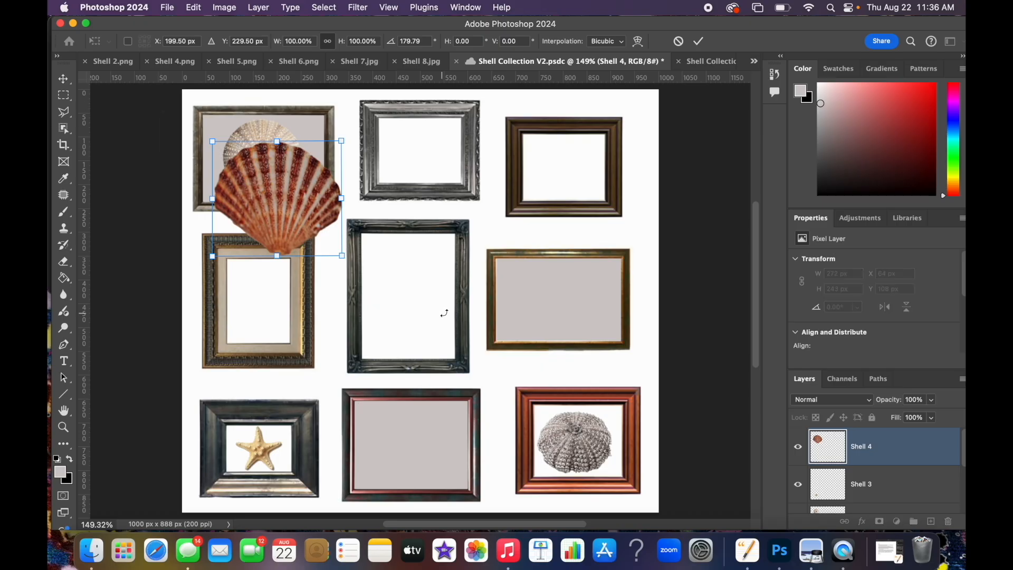
drag(341, 257, 567, 292)
click(699, 41)
key(e)
Check Shell Collection End.png, then move the Shell 4 scallop into the middle-row matted frame, scaled to about 80% and centered.
click(710, 59)
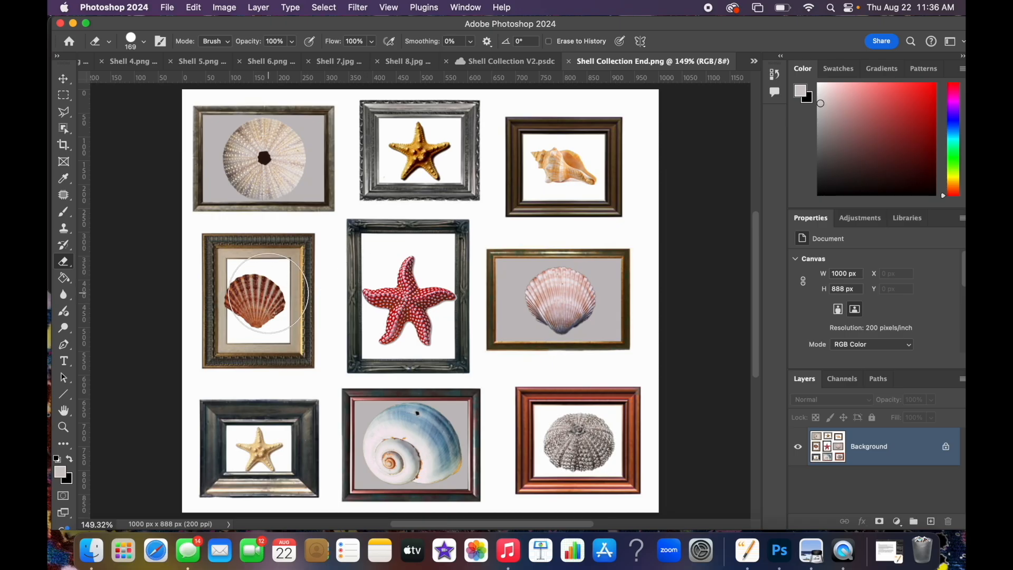
click(510, 62)
click(63, 78)
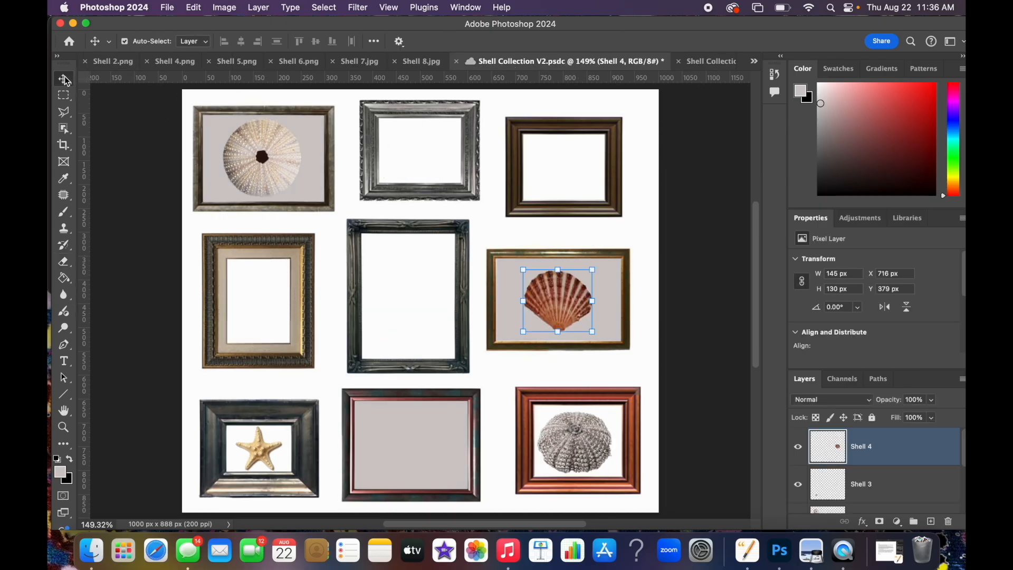
drag(558, 297, 274, 304)
drag(292, 269, 278, 282)
drag(251, 313, 260, 307)
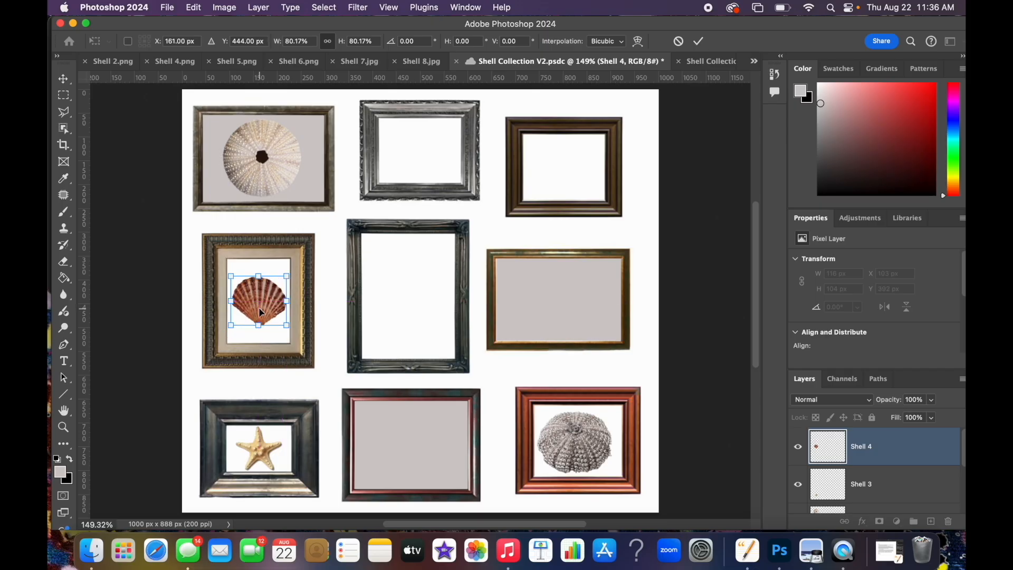
click(698, 42)
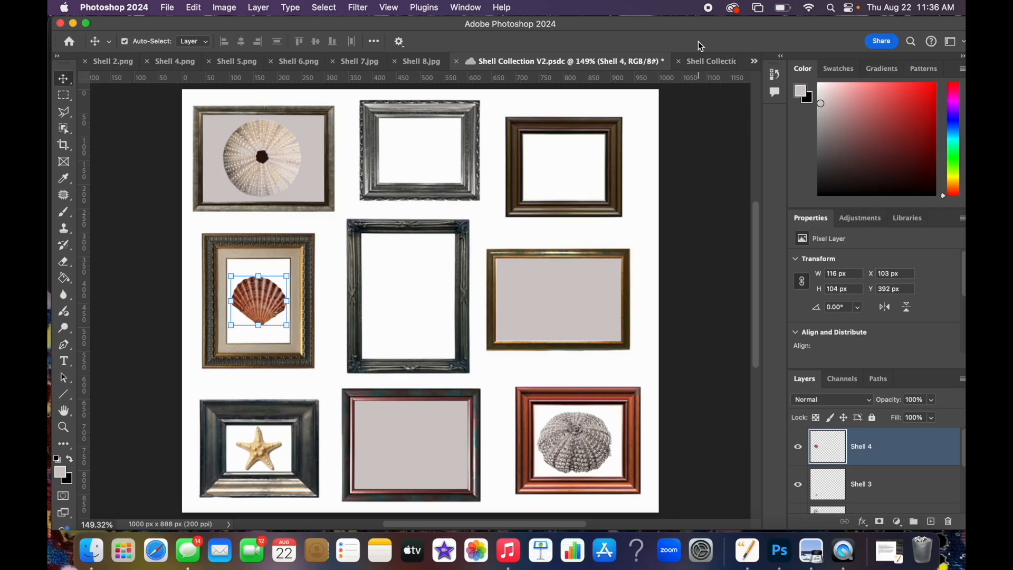
Close Shell 2.png and Shell 4.png without saving their changes.
click(85, 61)
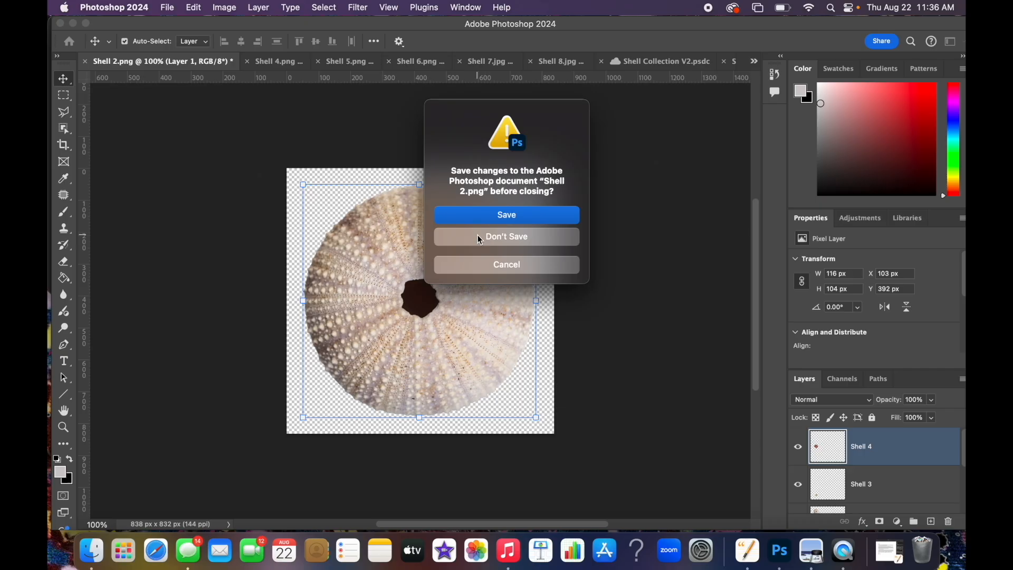
click(477, 236)
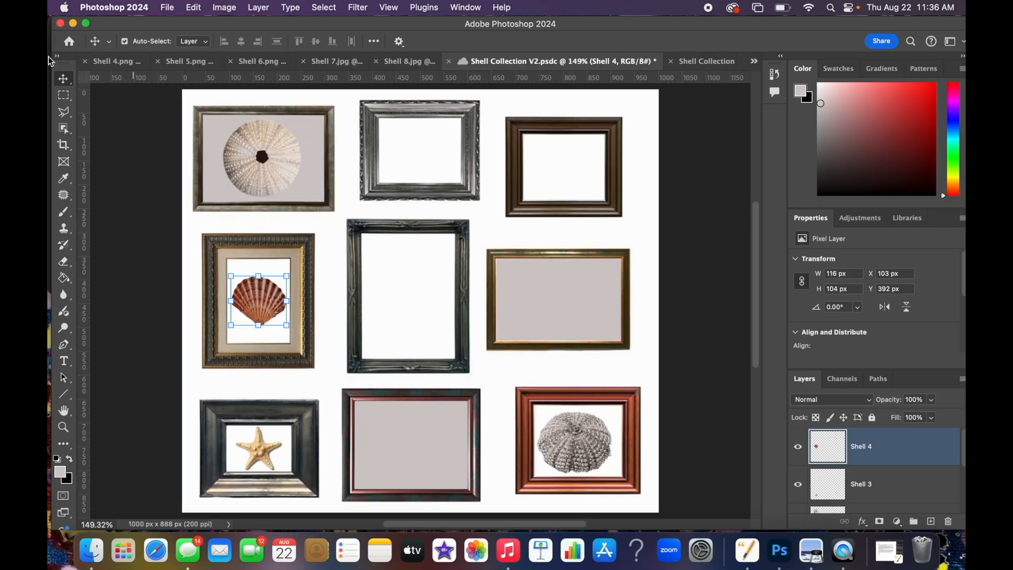
click(85, 62)
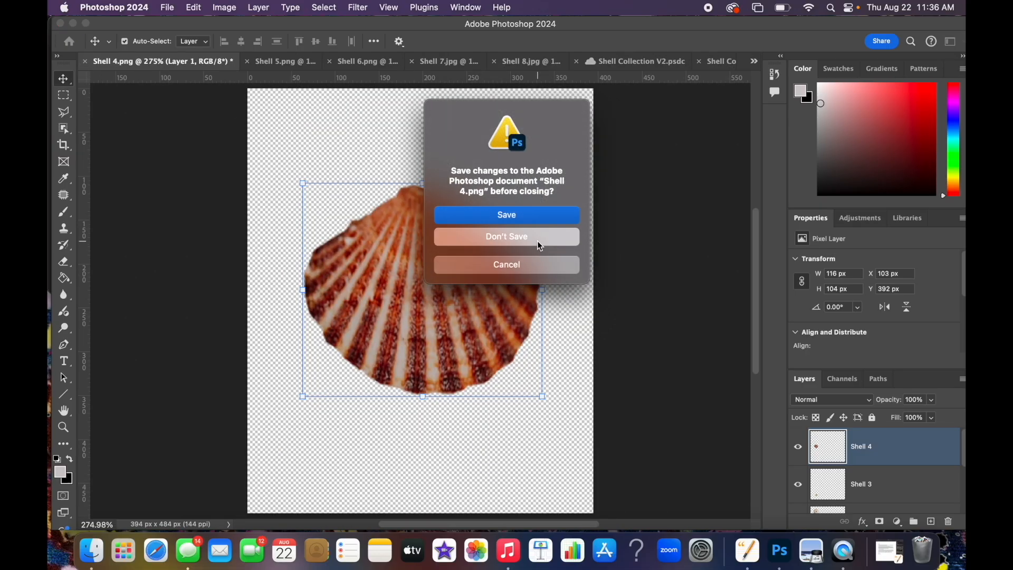
click(536, 240)
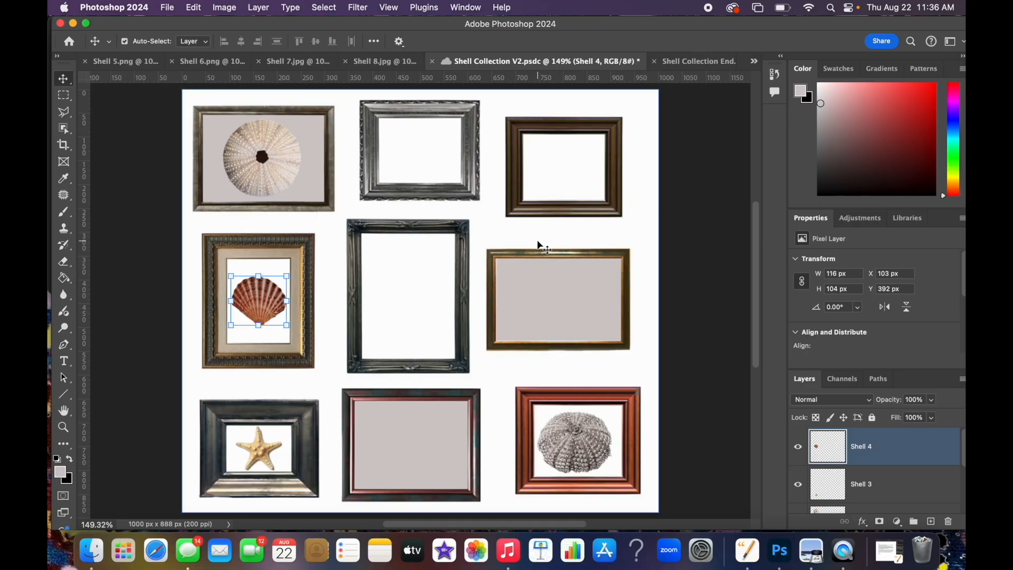
Switch to Shell 5.png and select the pink scallop shell with the Object Selection tool.
click(126, 62)
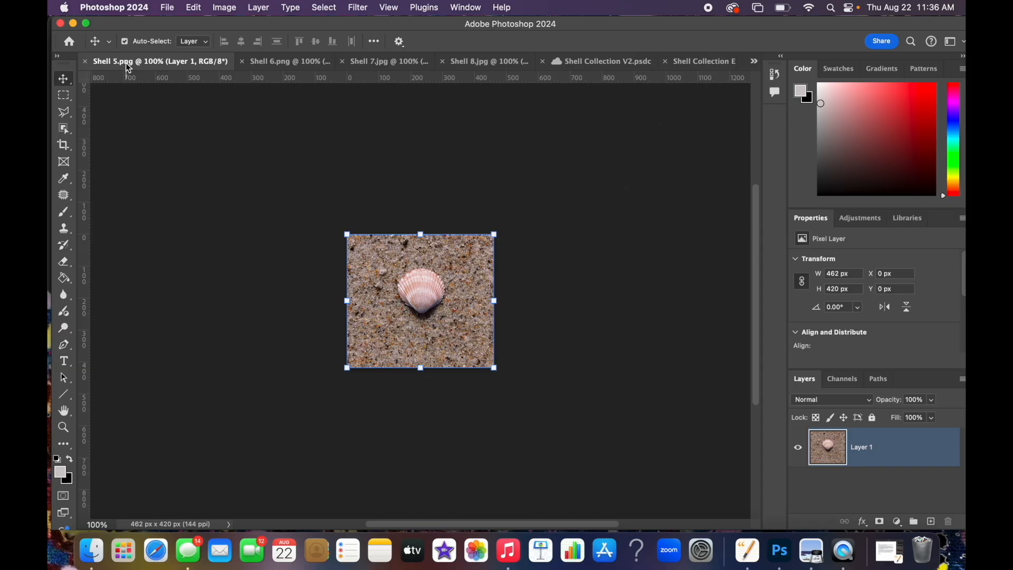
scroll(282, 240, up, 5)
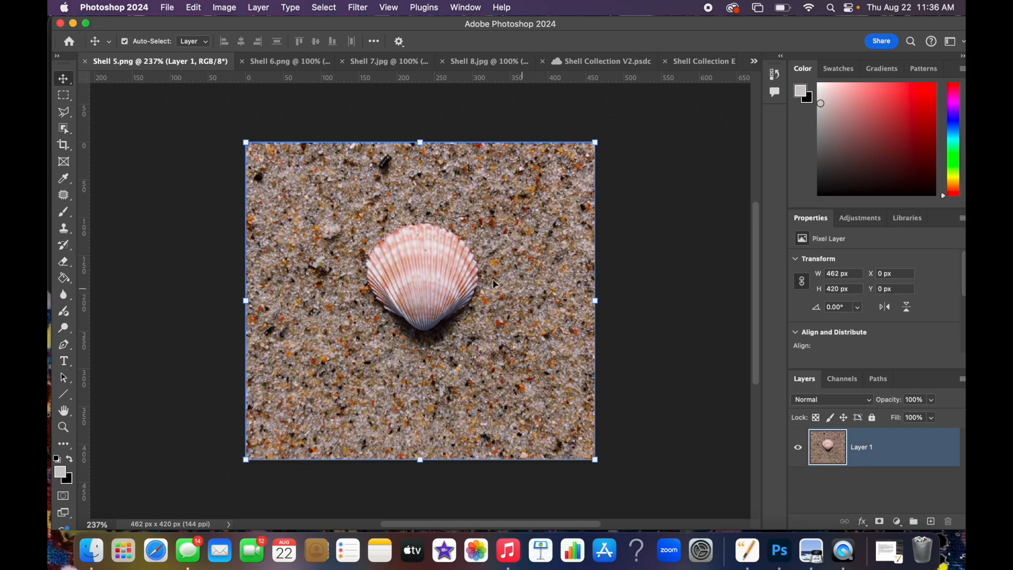
click(65, 129)
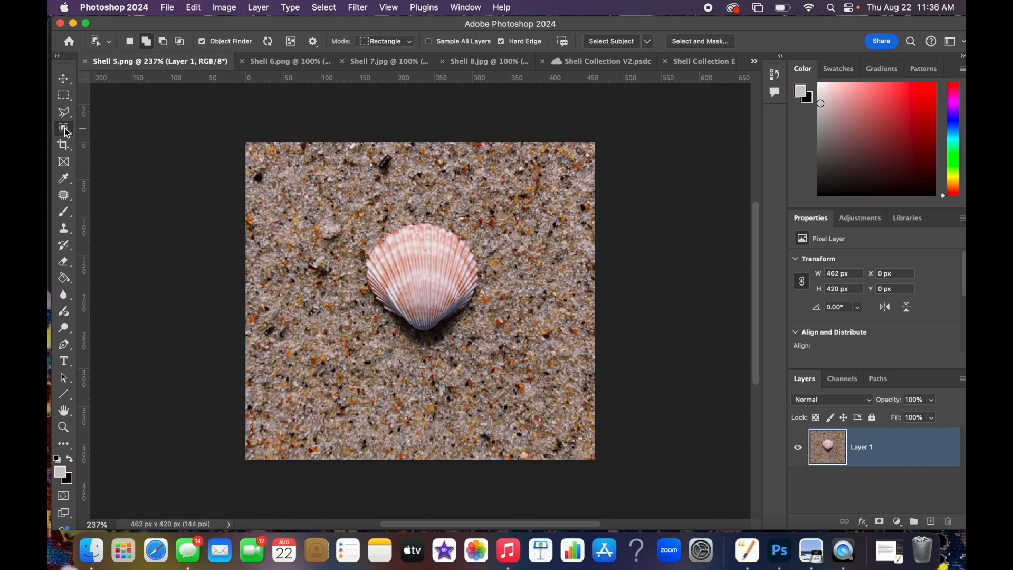
click(426, 271)
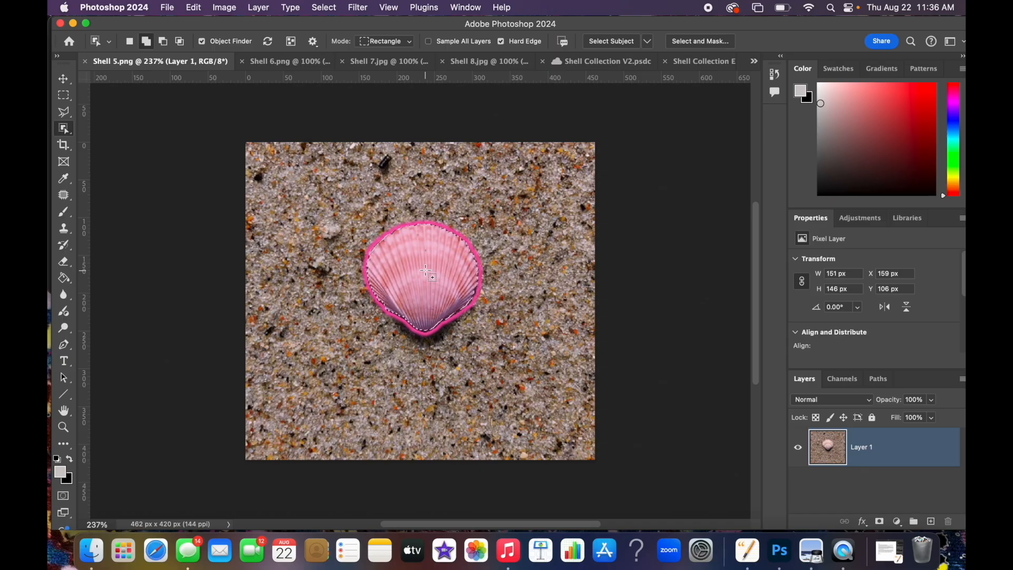
Invert the selection, delete the sand background around the pink scallop and clear the selection.
click(323, 7)
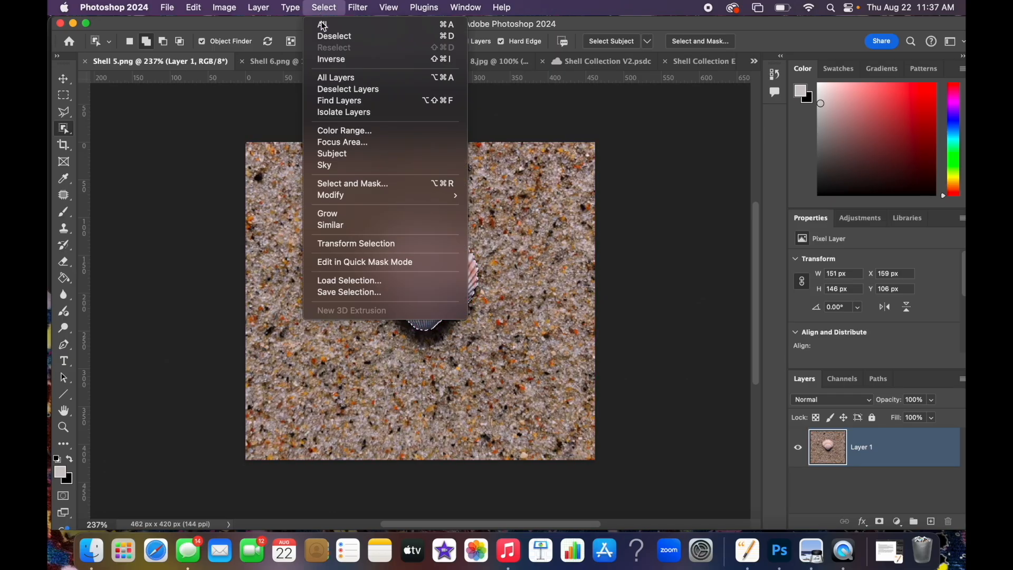
click(334, 59)
key(BackSpace)
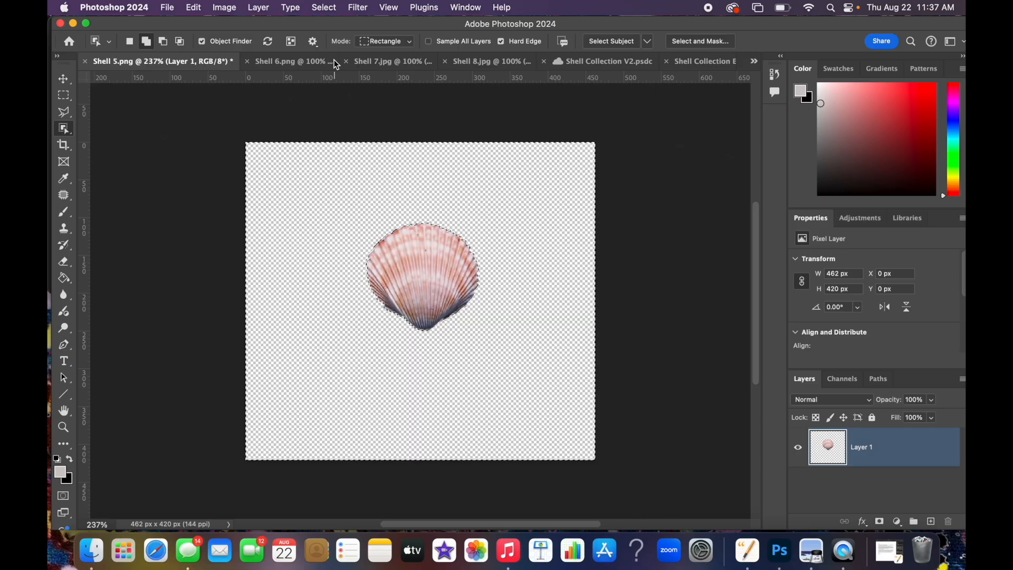
key(super+d)
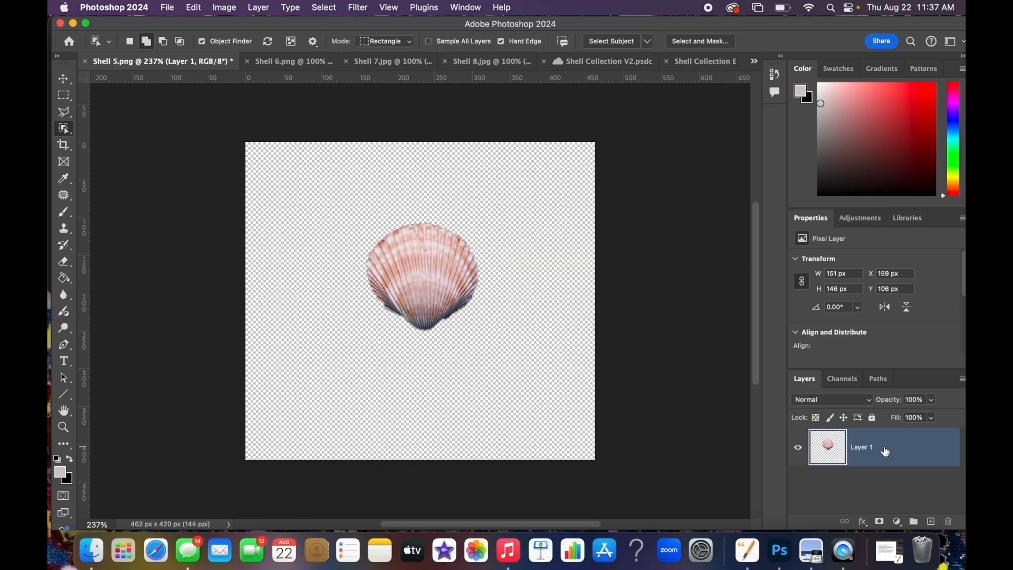
Duplicate the isolated pink scallop layer as "Shell 5" into Shell Collection V2.psdc.
right_click(885, 451)
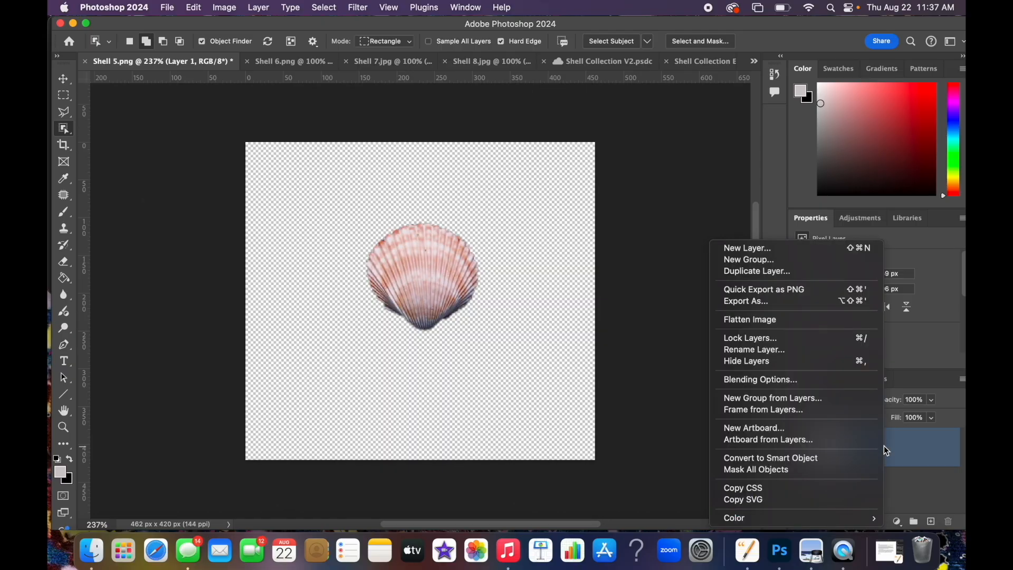
click(818, 271)
text(Shell 5)
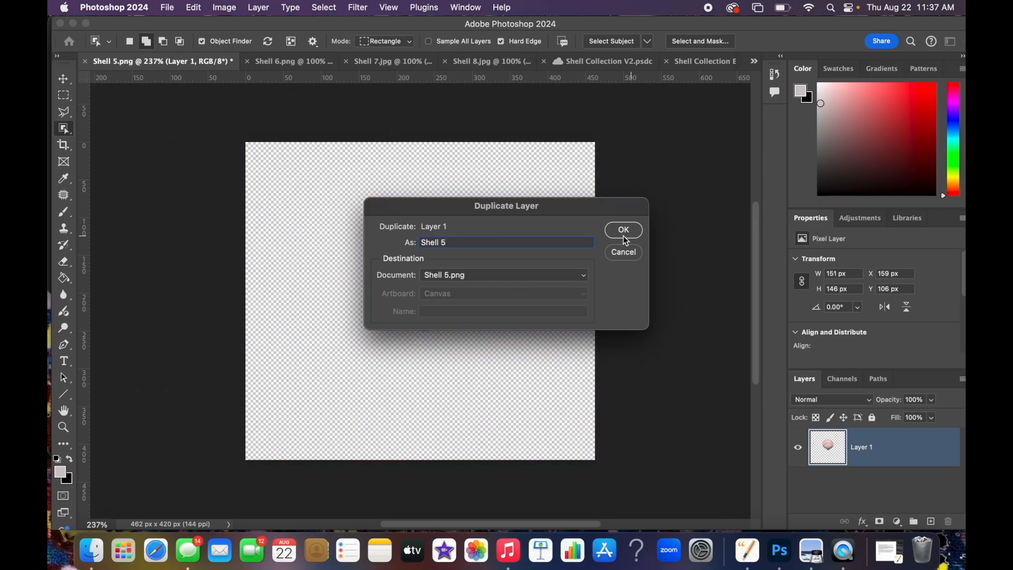
click(583, 275)
click(543, 331)
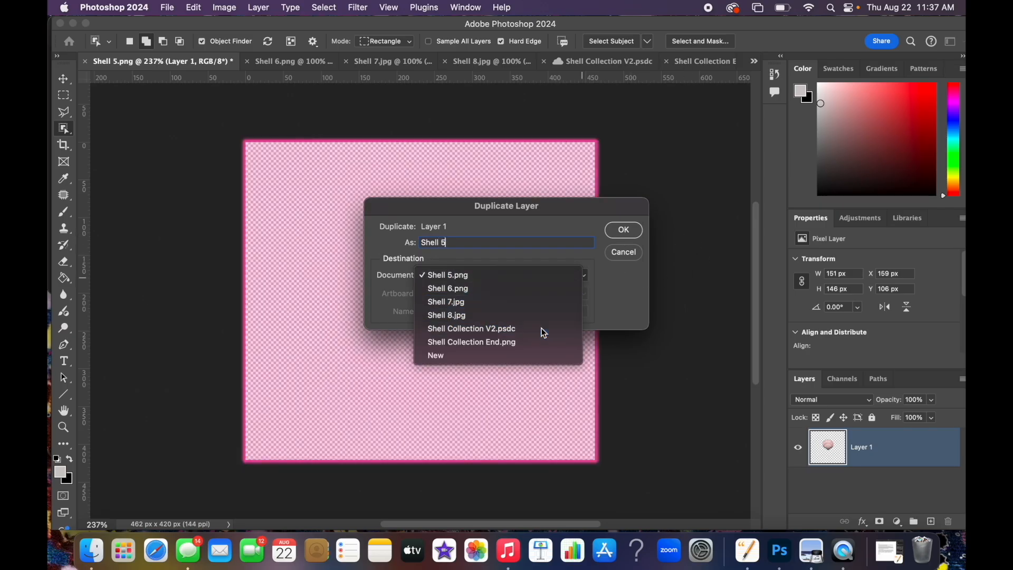
click(633, 229)
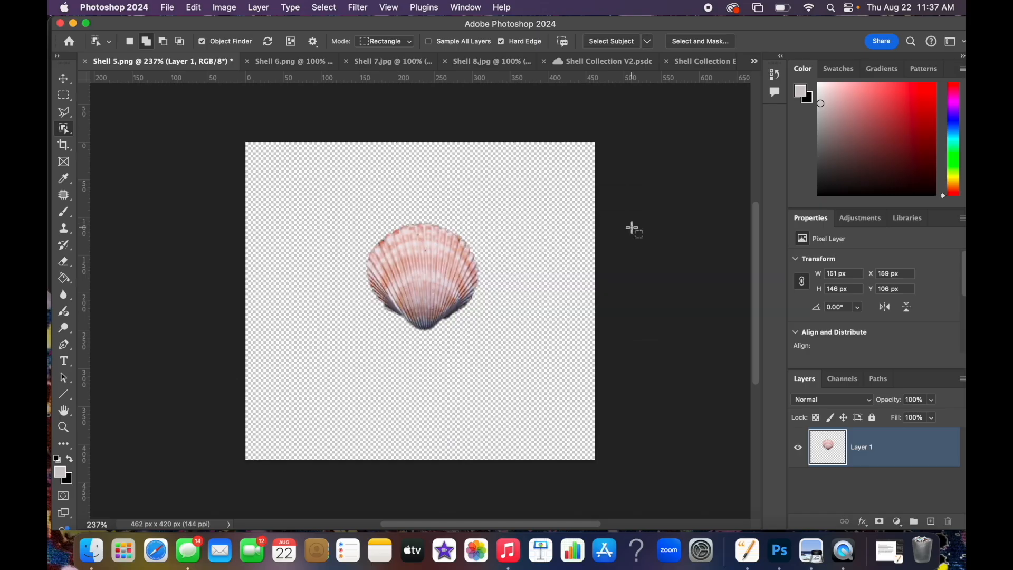
In Shell Collection V2.psdc, center the Shell 5 scallop in the middle-row gray-backed frame and compare its placement with Shell Collection End.png.
click(595, 62)
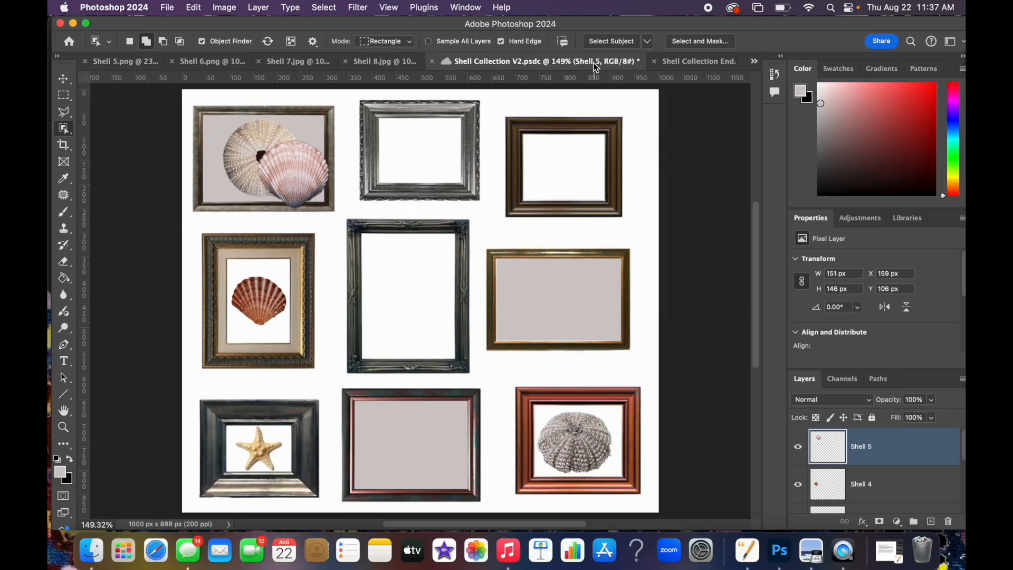
click(63, 78)
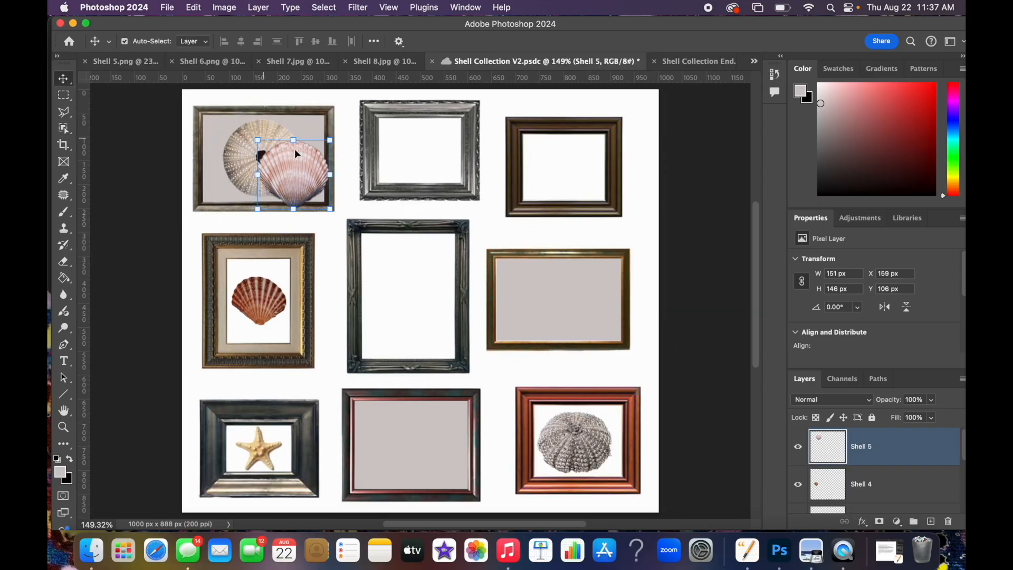
drag(304, 167, 568, 289)
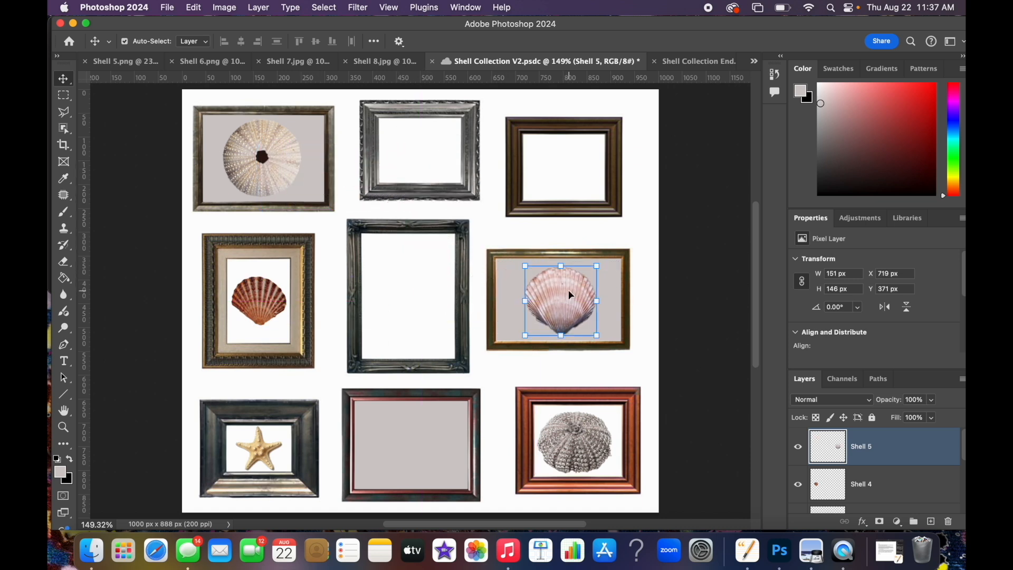
click(702, 62)
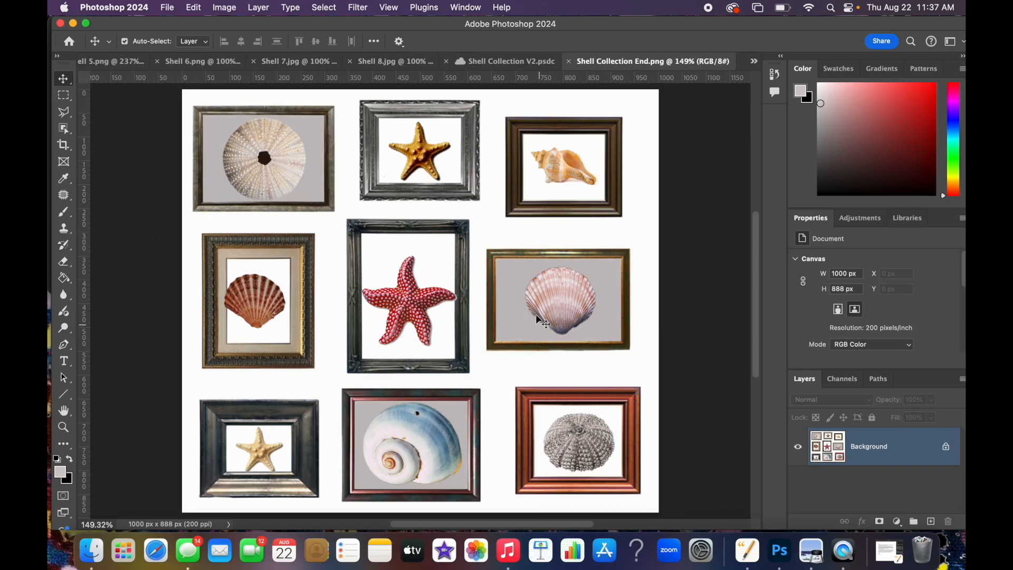
click(493, 59)
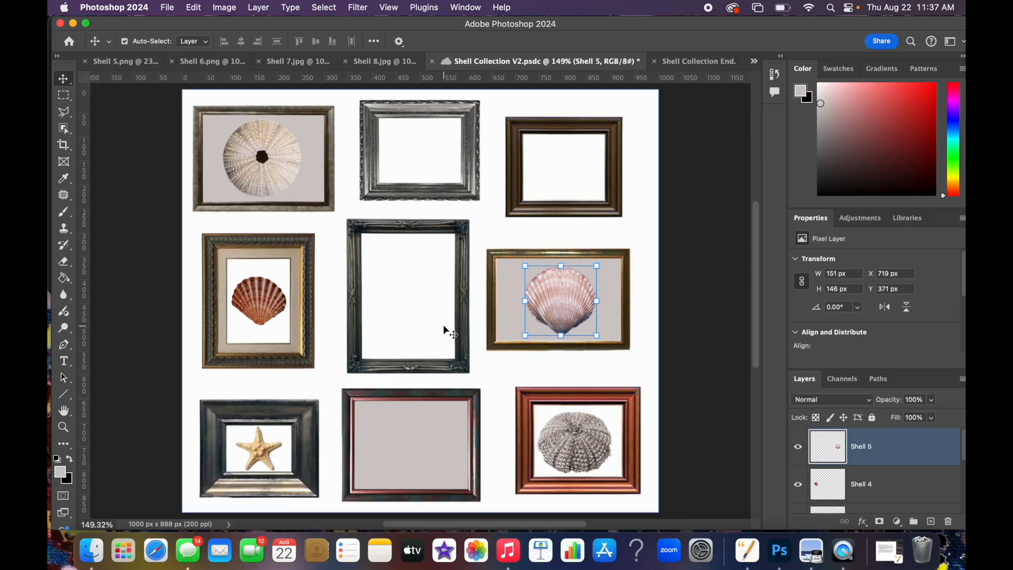
Save Shell Collection V2.psdc and close Shell 5.png without saving its changes.
click(167, 8)
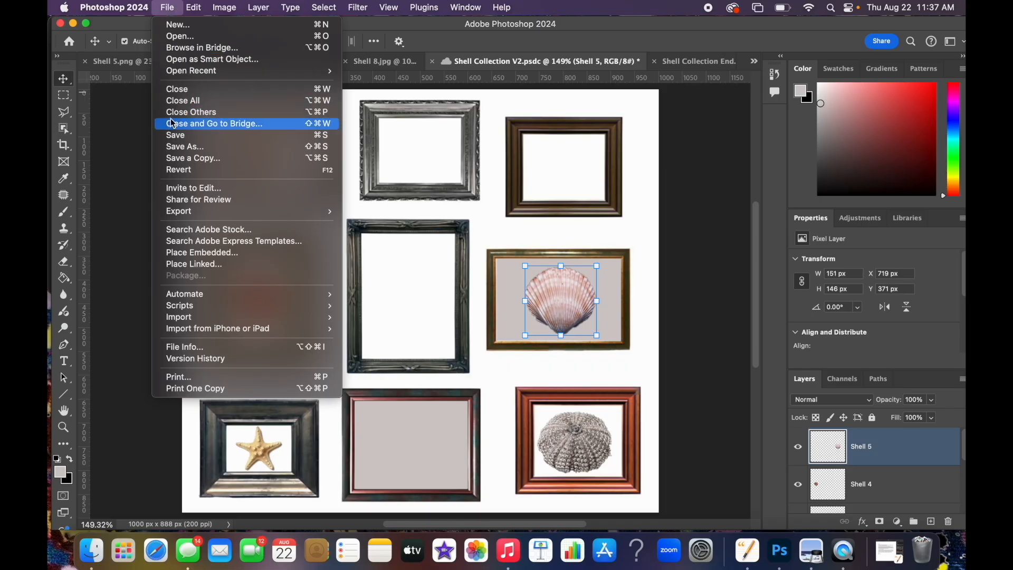
click(177, 135)
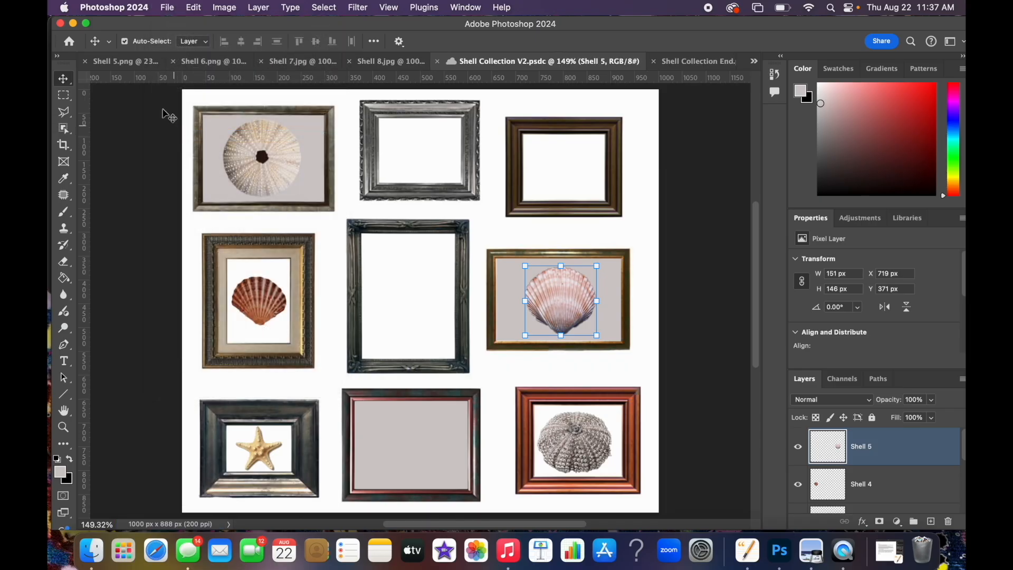
click(86, 63)
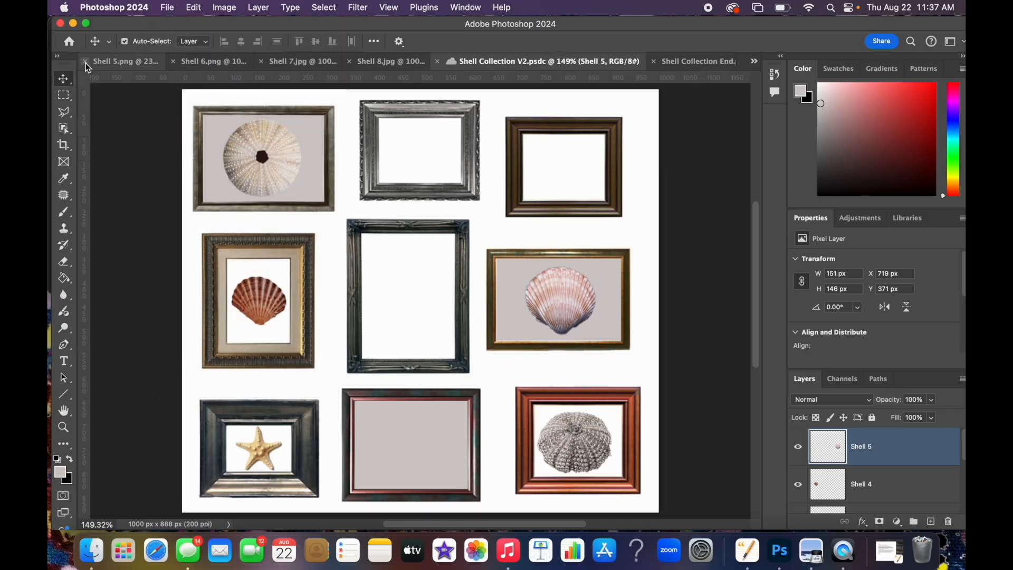
click(508, 232)
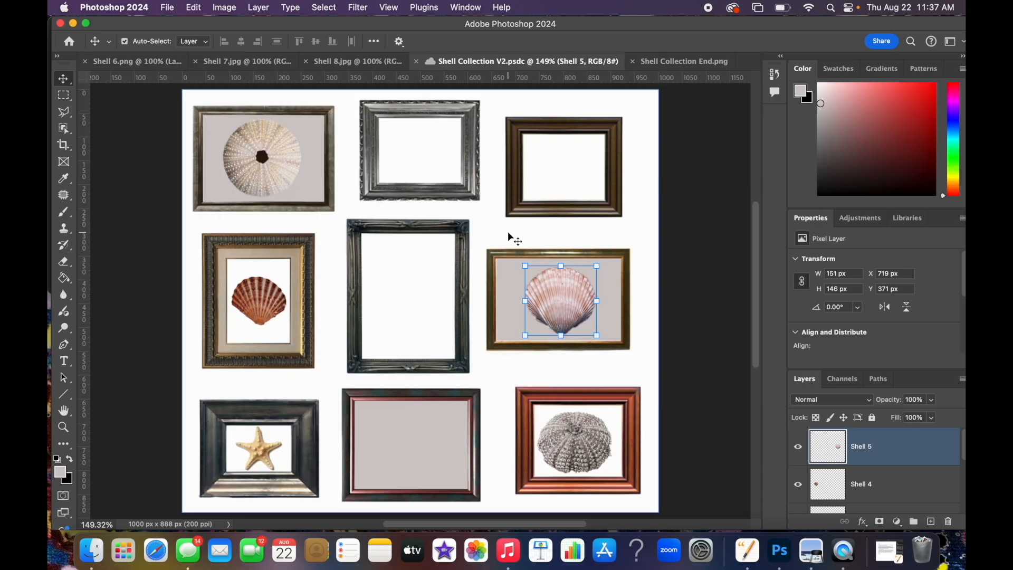
Switch to Shell 6.png and select the blue and white snail shell with the Object Selection tool.
click(107, 62)
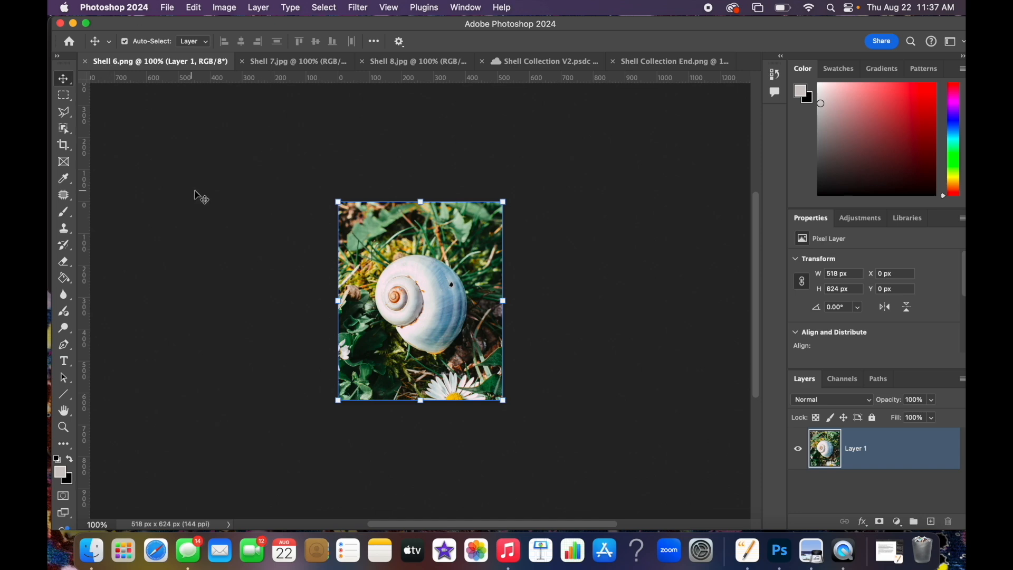
scroll(369, 270, up, 3)
scroll(369, 270, up, 1)
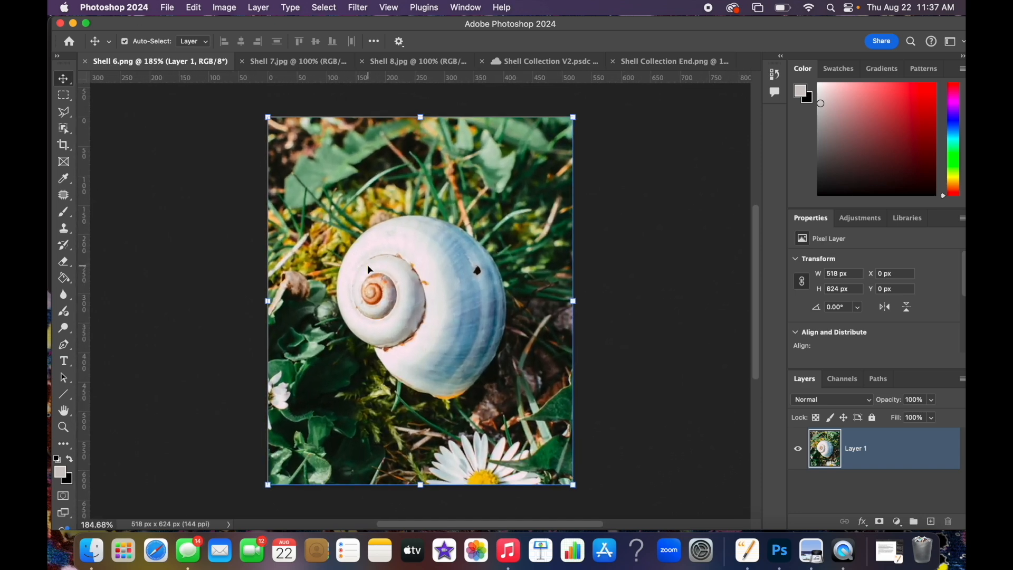
click(64, 129)
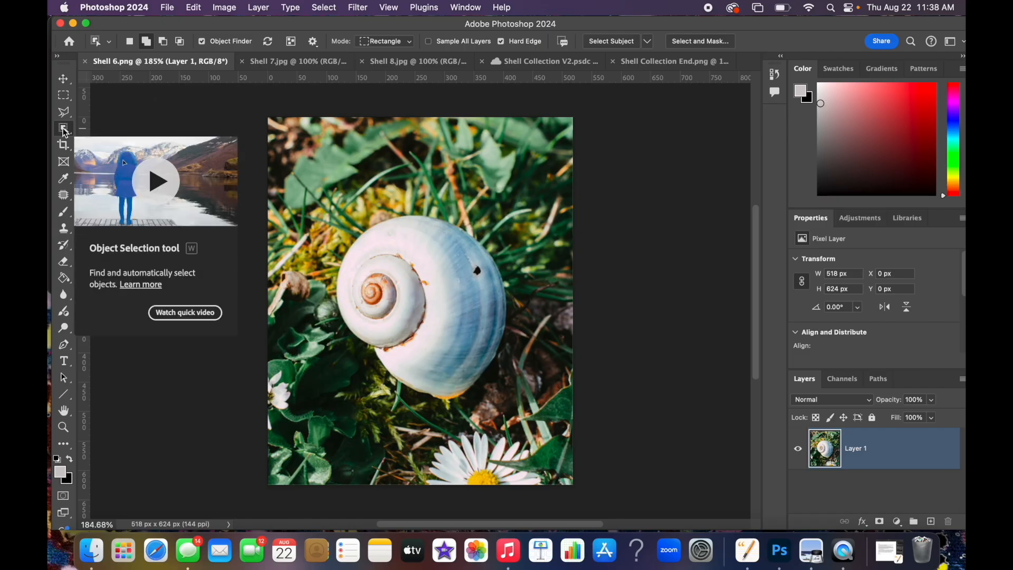
click(432, 292)
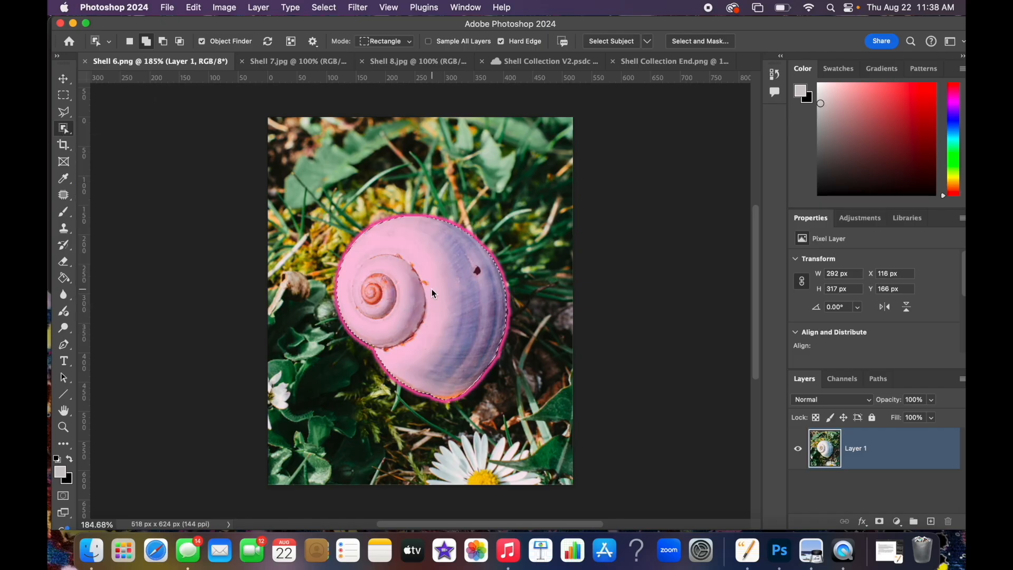
Invert the snail shell selection in Shell 6.png, delete the grassy background, and deselect.
click(324, 7)
click(340, 60)
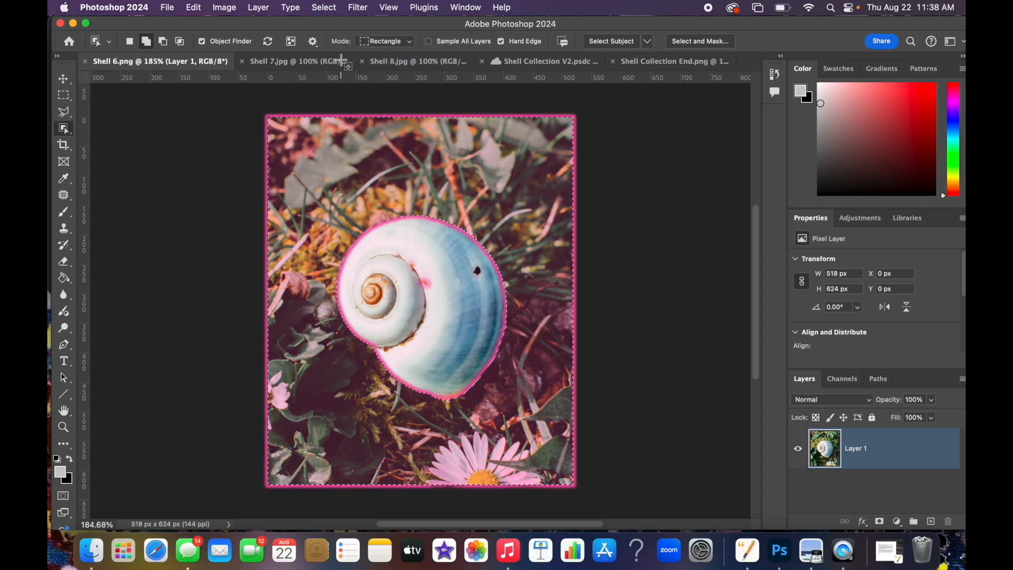
key(Delete)
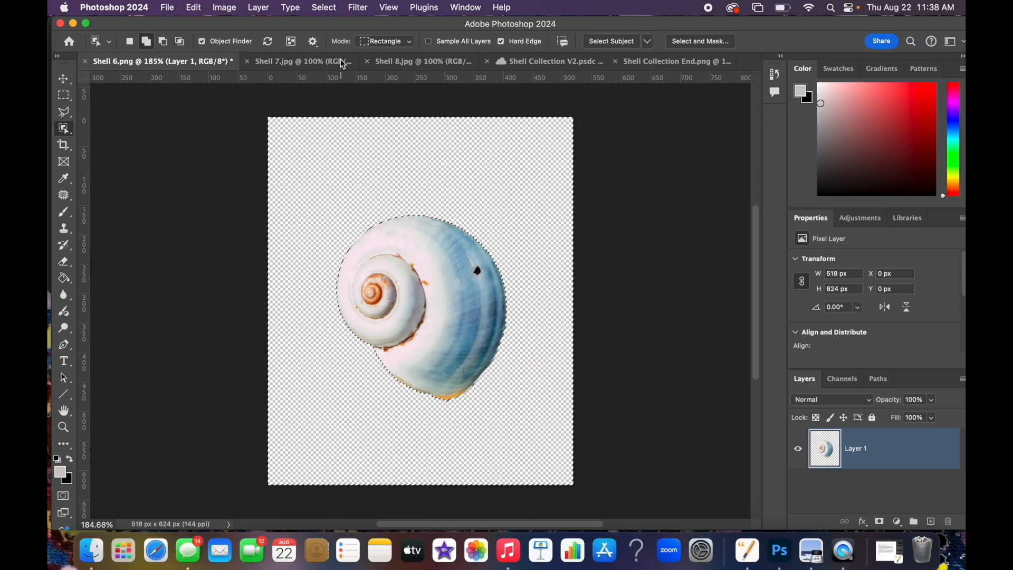
key(super+d)
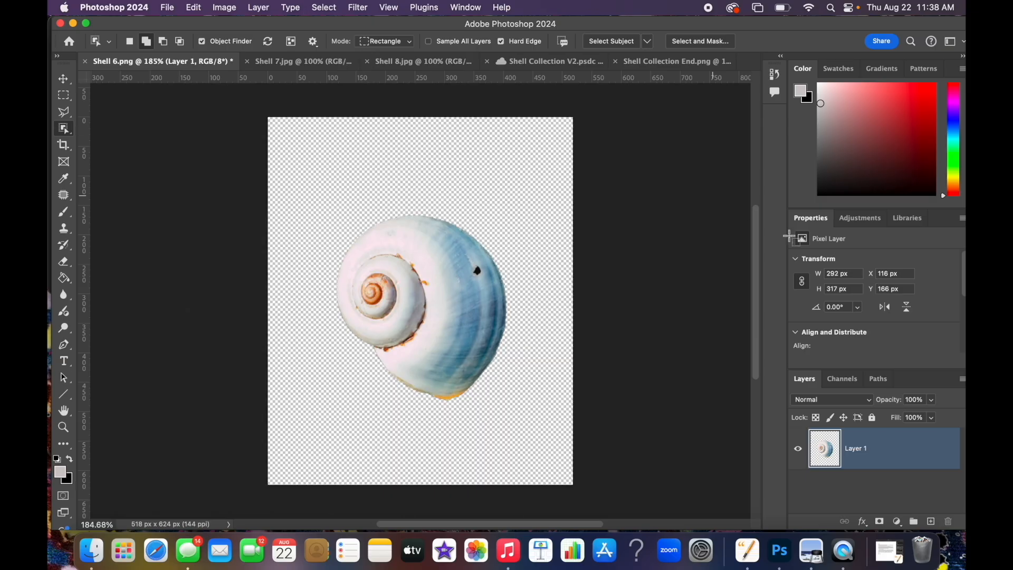
Duplicate the isolated snail shell layer as "Shell 6" into Shell Collection V2.psdc.
right_click(899, 458)
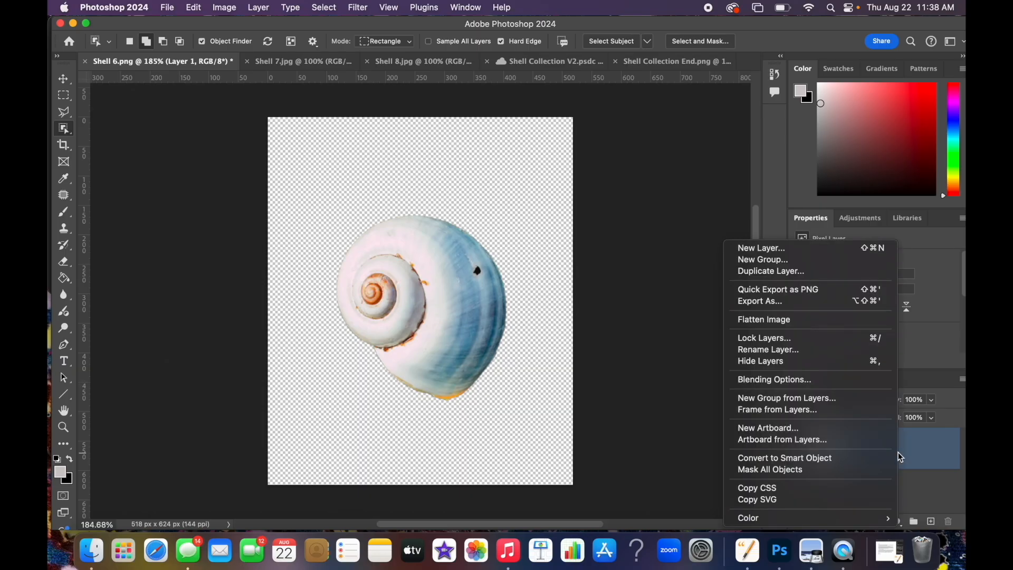
click(835, 272)
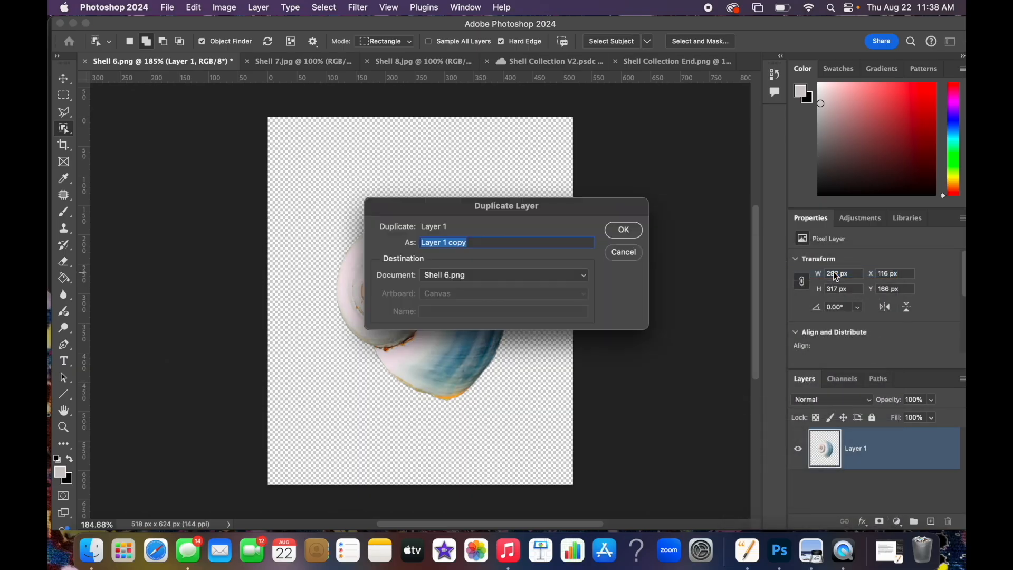
text(Shel)
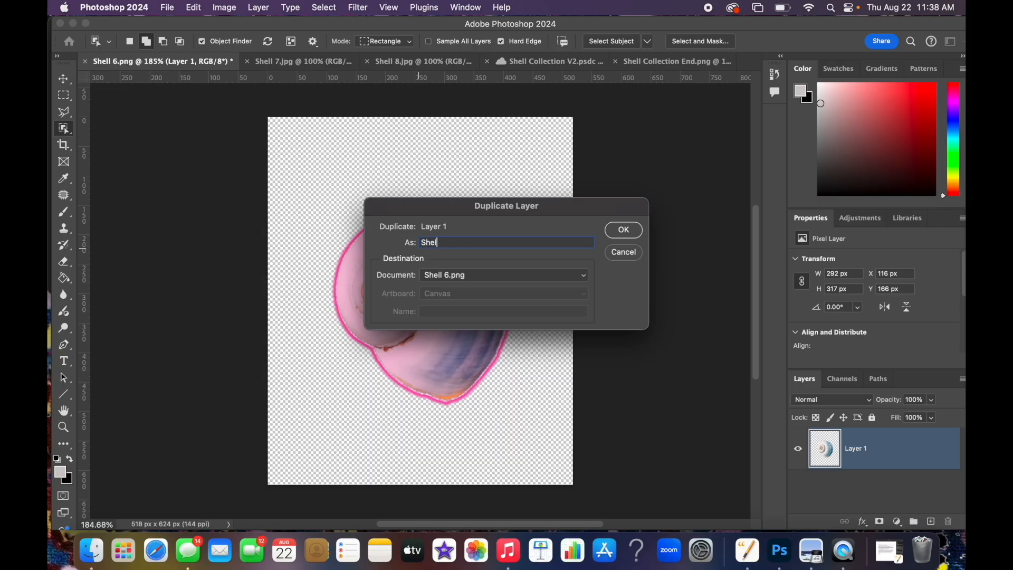
click(584, 276)
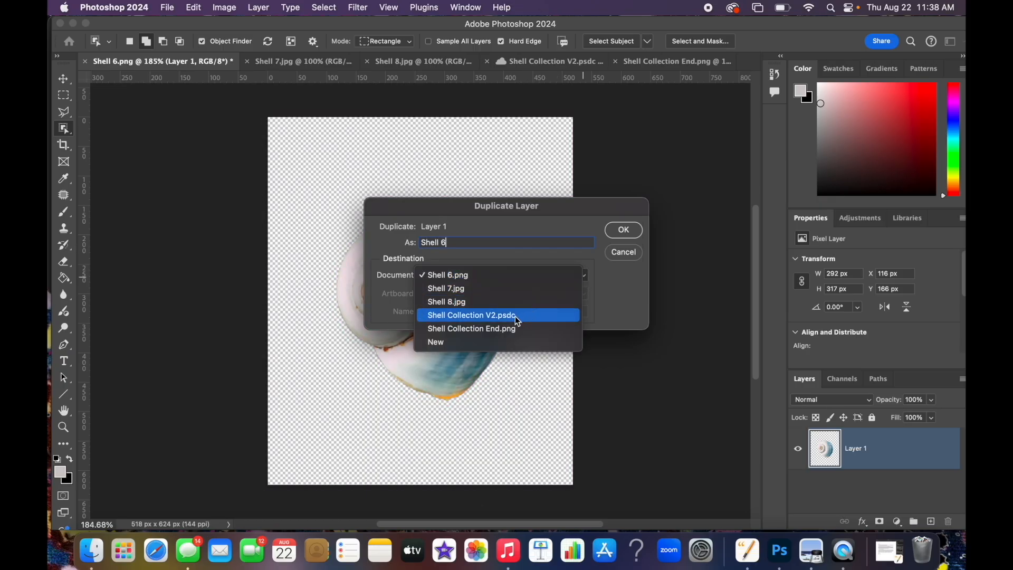
click(515, 316)
click(623, 230)
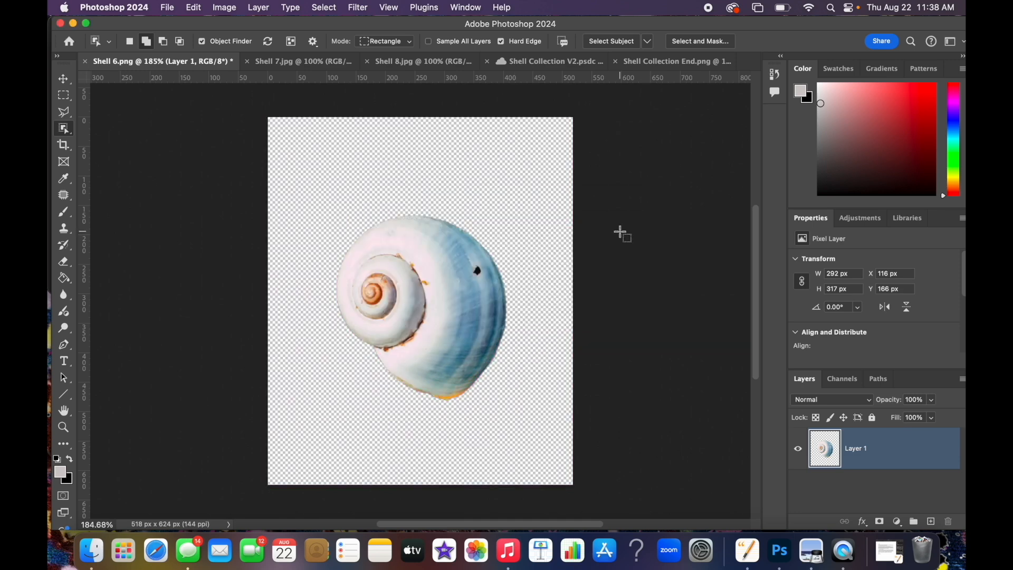
In Shell Collection V2.psdc, scale Shell 6 to about 47.76%, rotate it about -42°, and center it in the bottom-row middle frame.
click(555, 62)
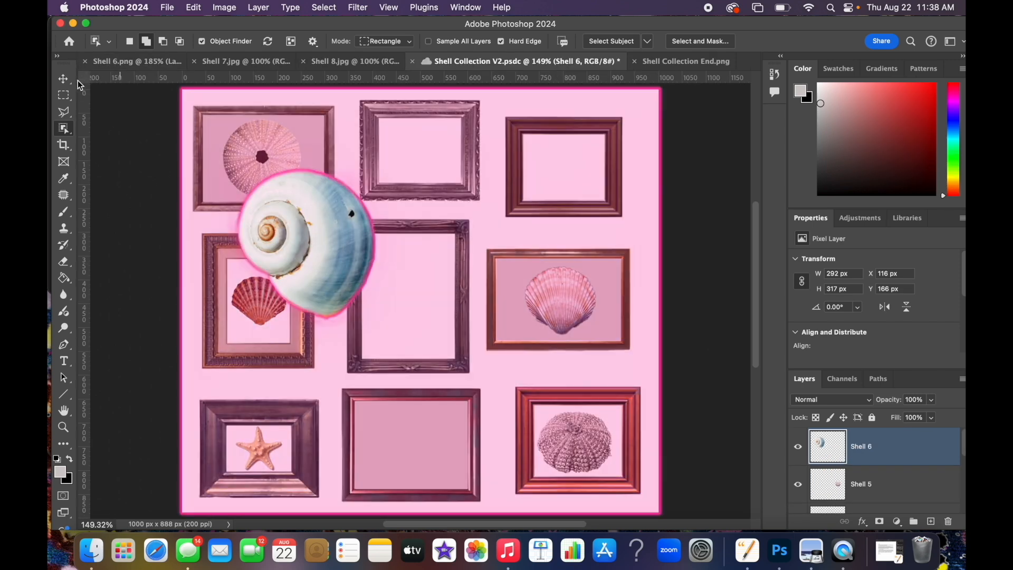
key(v)
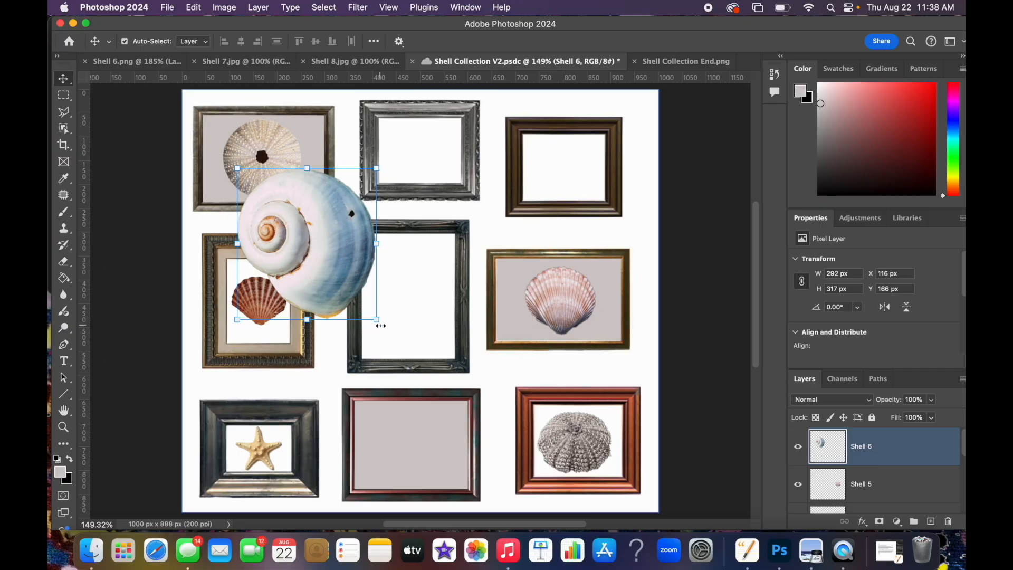
drag(383, 329, 401, 443)
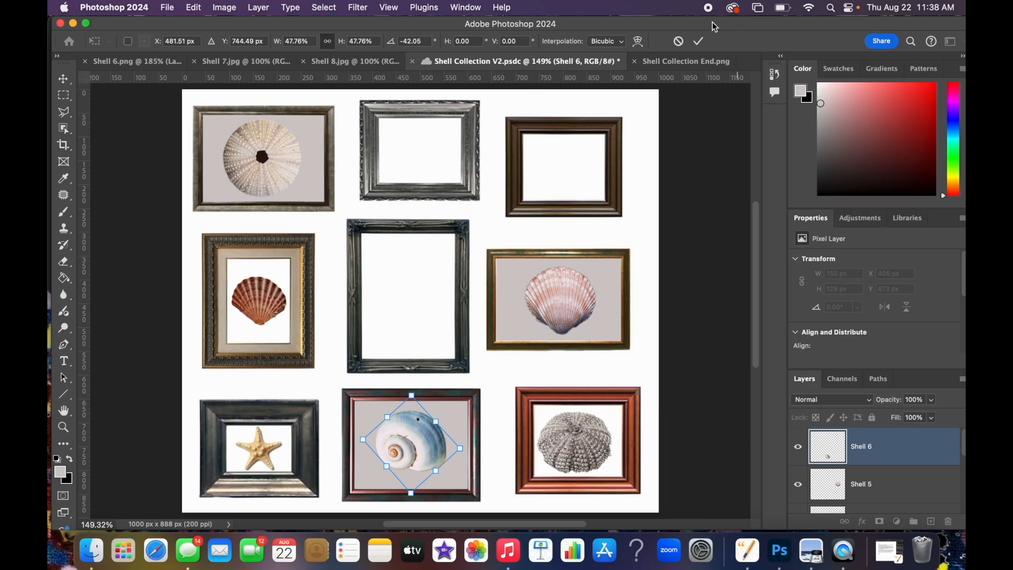
click(698, 42)
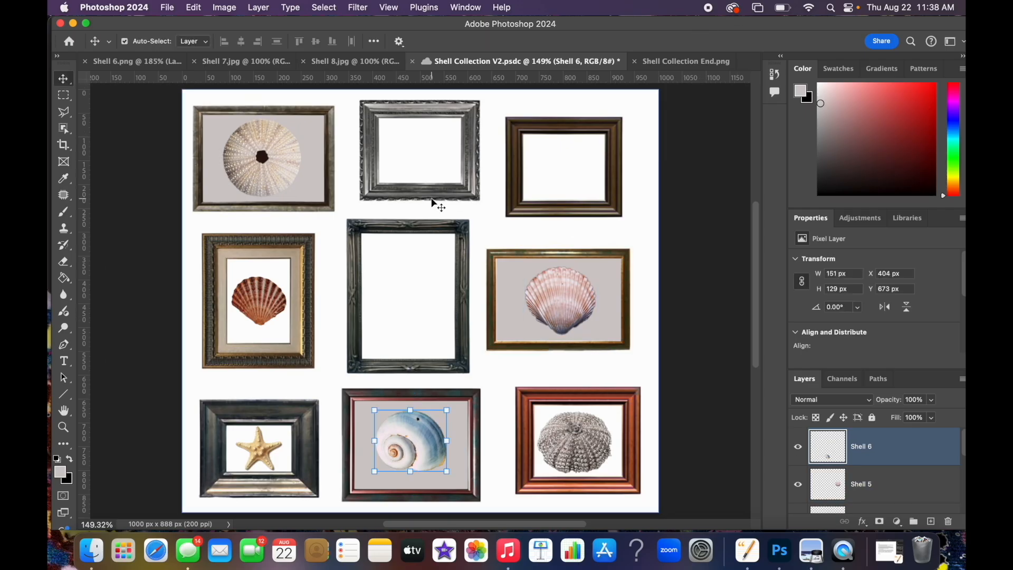
Close Shell 6.png without saving its changes and save Shell Collection V2.psdc.
click(86, 61)
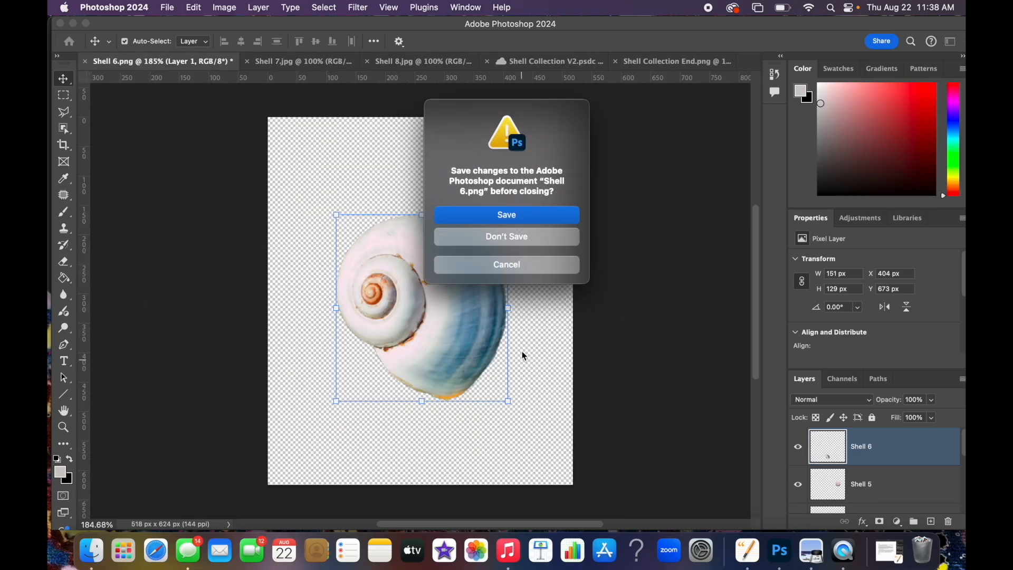
click(534, 239)
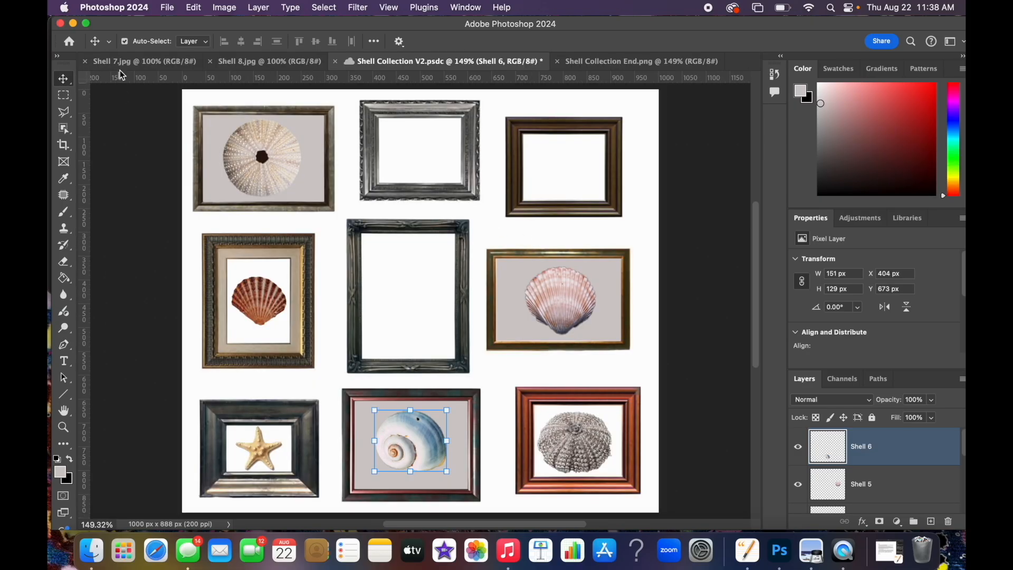
click(168, 9)
click(179, 136)
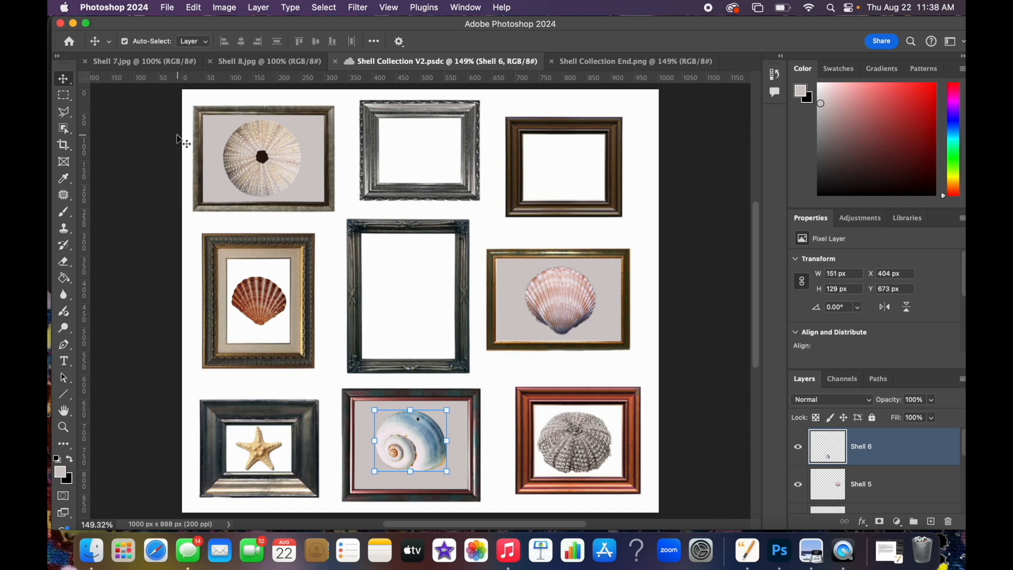
In Shell 7.jpg, unlock the Background layer and erase the vertical Adobe Stock text at the image's lower-left edge.
click(139, 62)
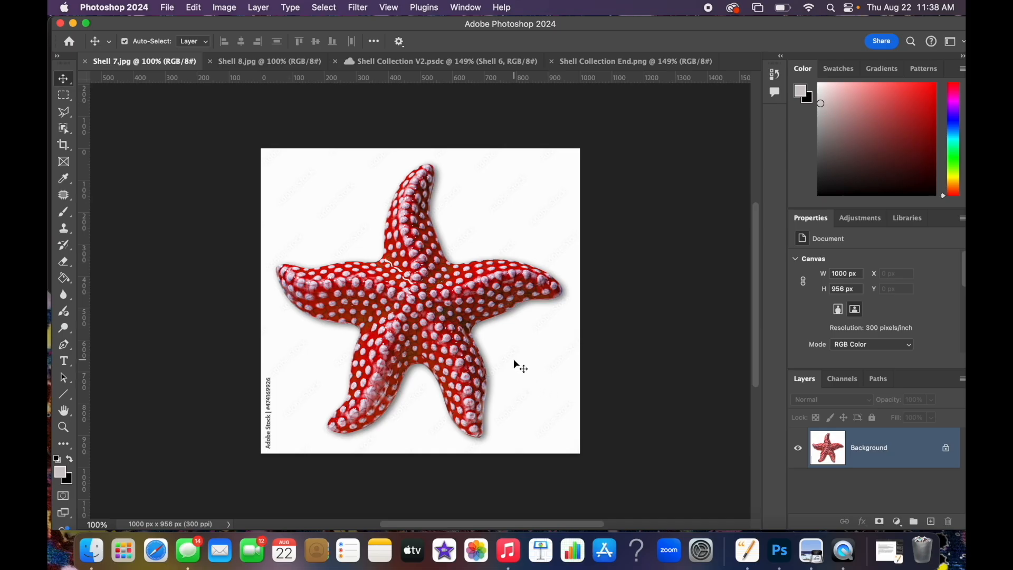
click(946, 451)
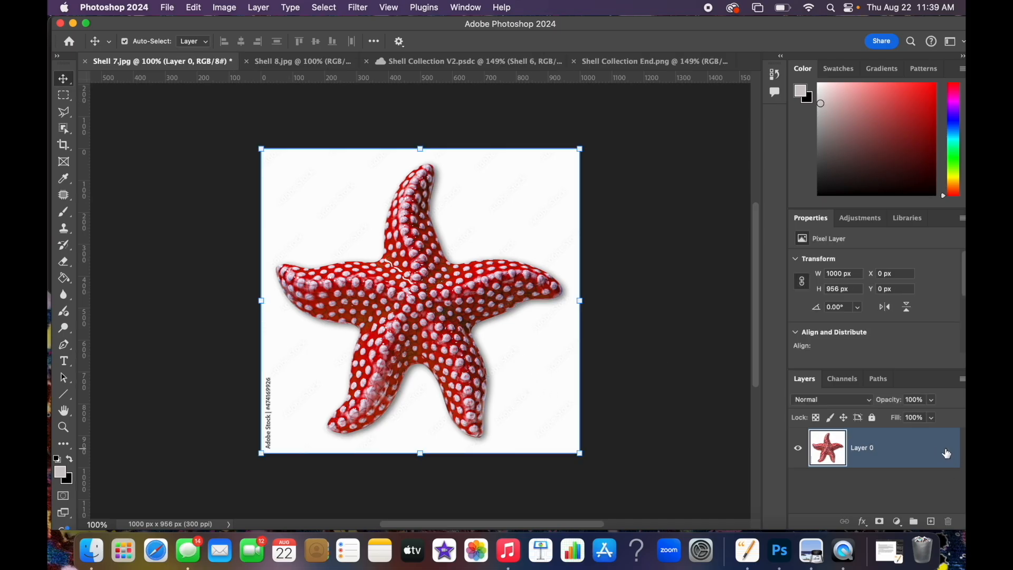
scroll(225, 406, up, 1)
scroll(232, 404, up, 1)
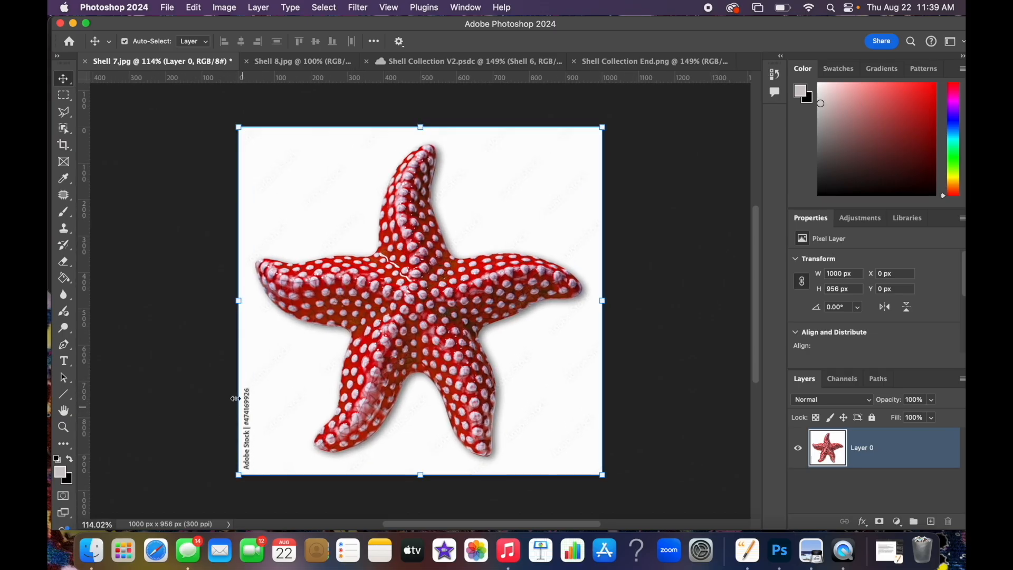
click(64, 263)
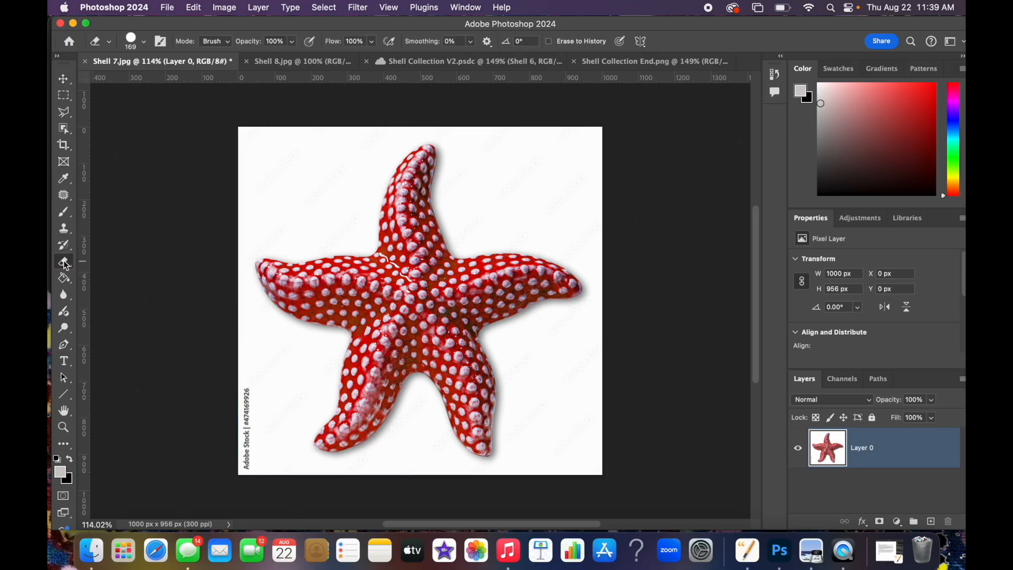
mouse_move(239, 398)
mouse_down()
mouse_move(228, 430)
mouse_move(234, 489)
mouse_up()
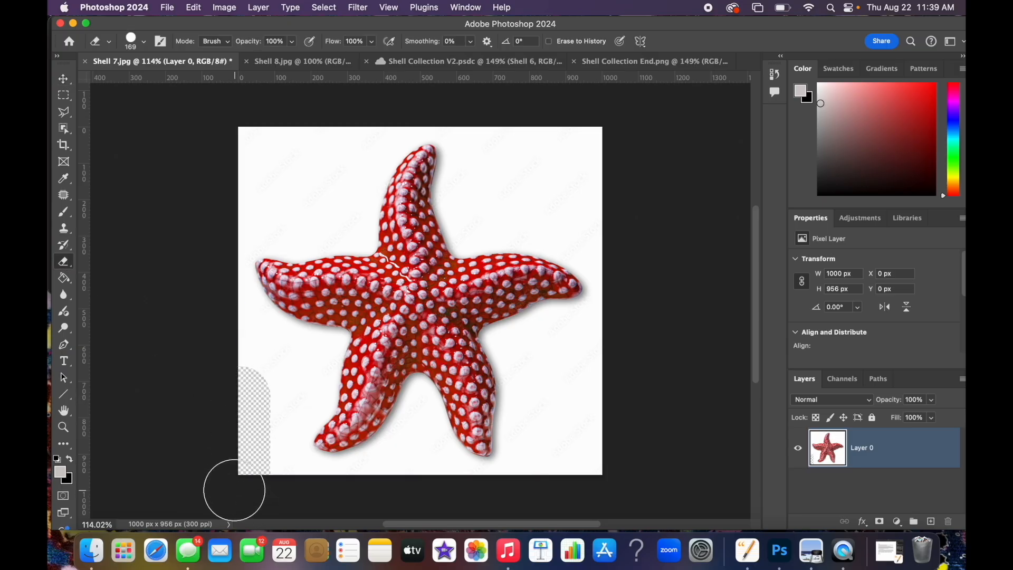
Select the white background around the red starfish with the Magic Wand tool, delete it, and deselect.
click(64, 130)
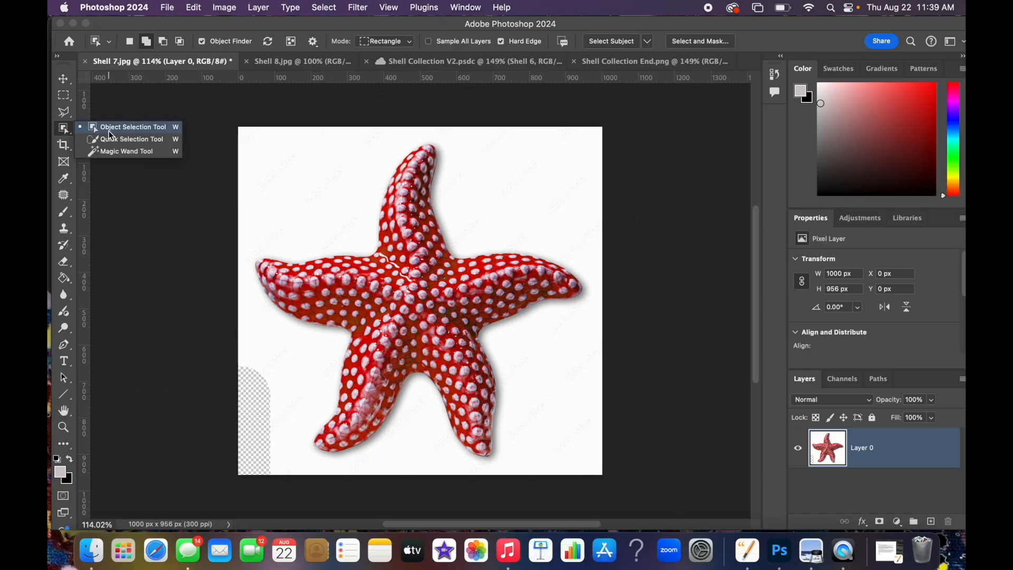
click(128, 152)
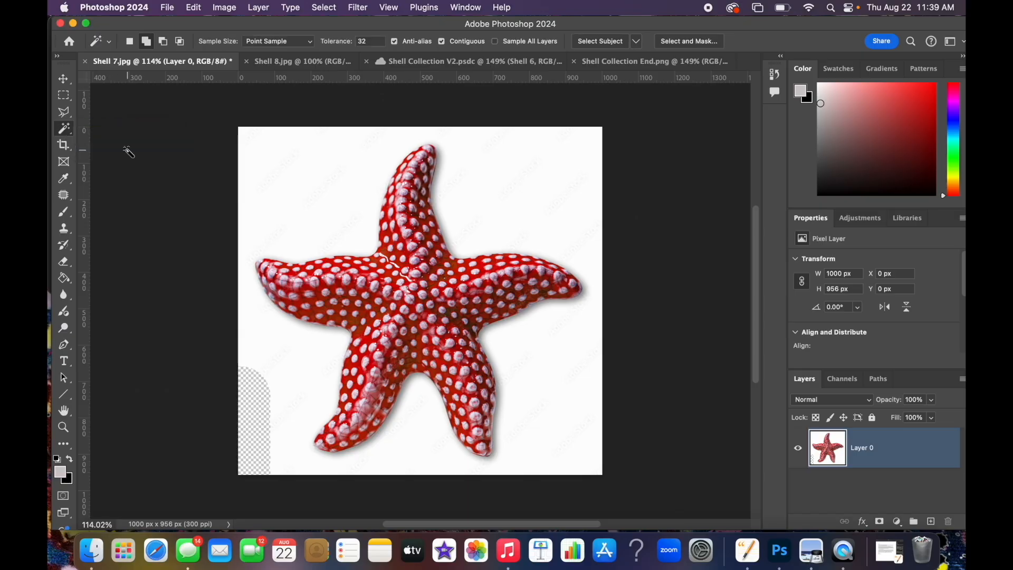
click(323, 200)
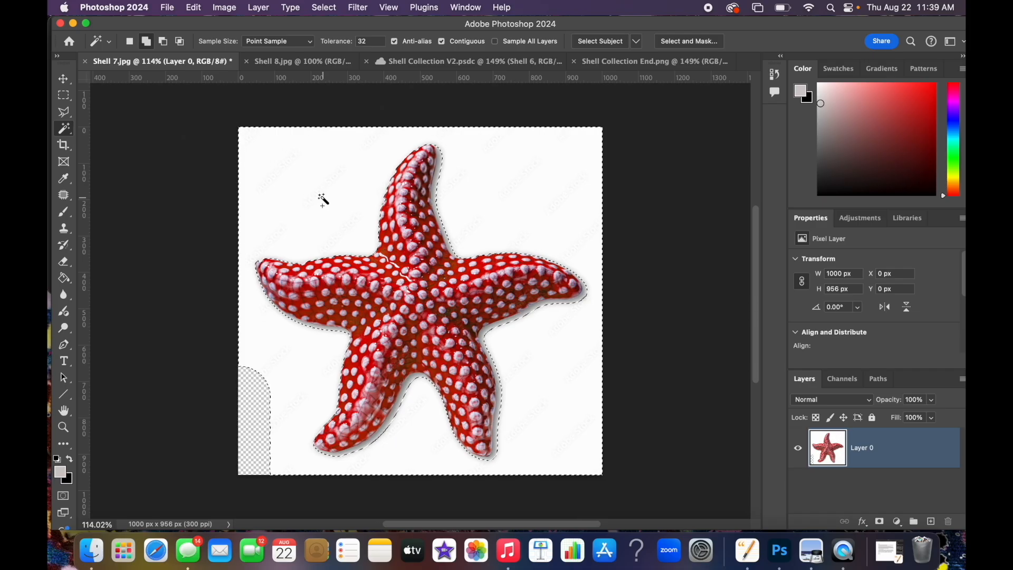
key(Delete)
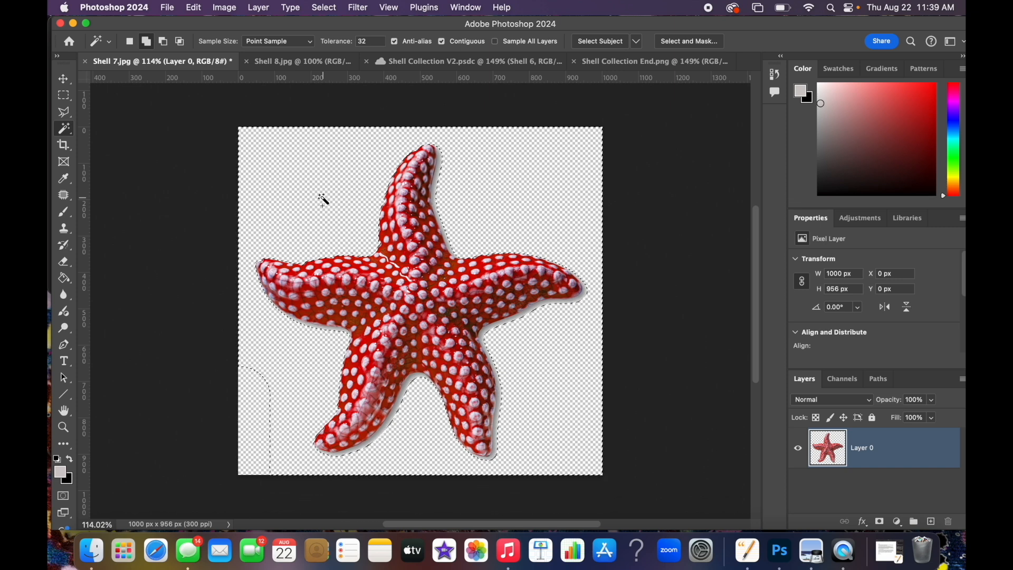
click(324, 7)
click(331, 36)
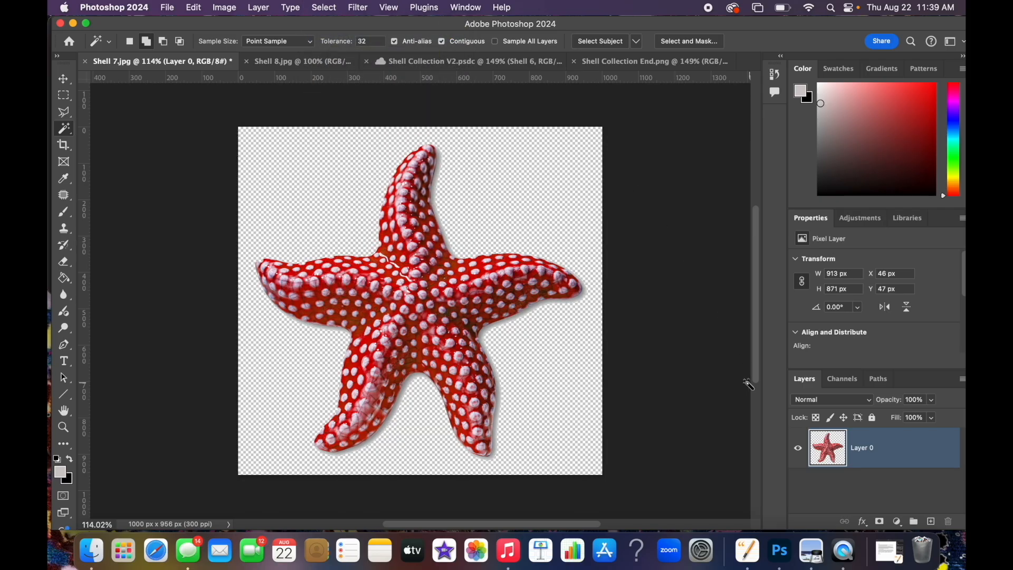
Duplicate the isolated red starfish layer as "Shell 7" into Shell Collection V2.psdc.
right_click(904, 453)
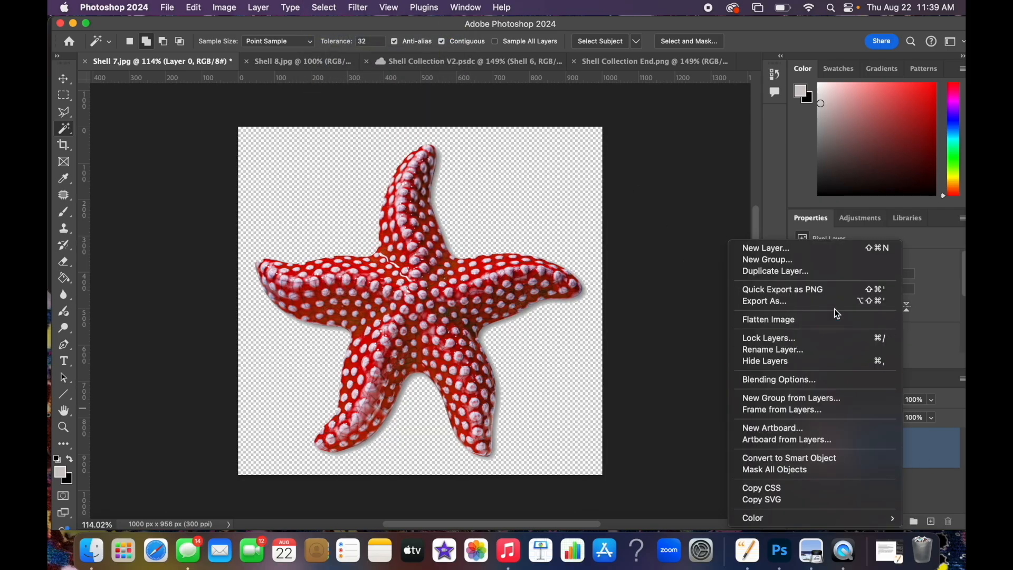
click(830, 272)
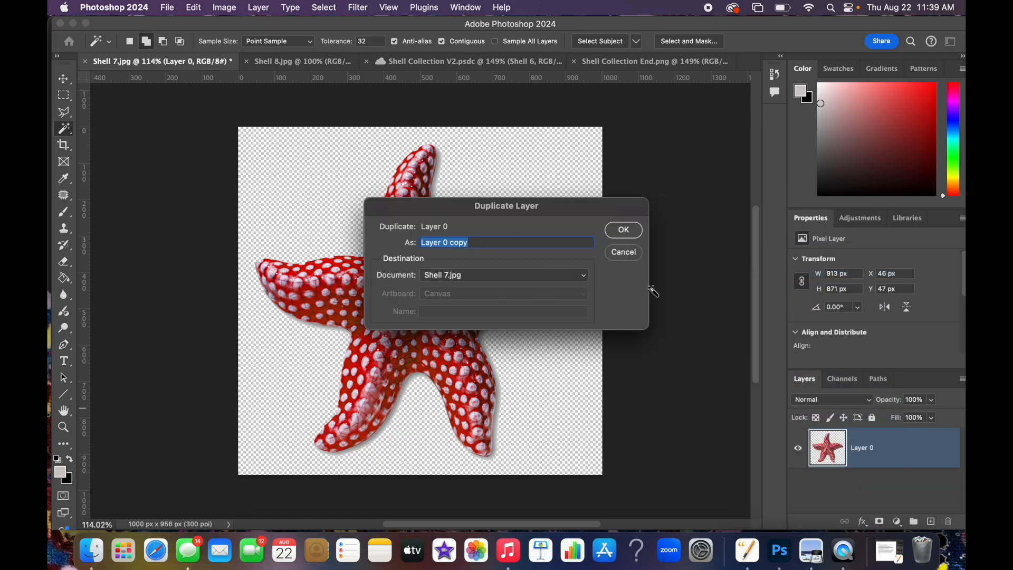
text(Shell 7)
click(584, 274)
click(539, 301)
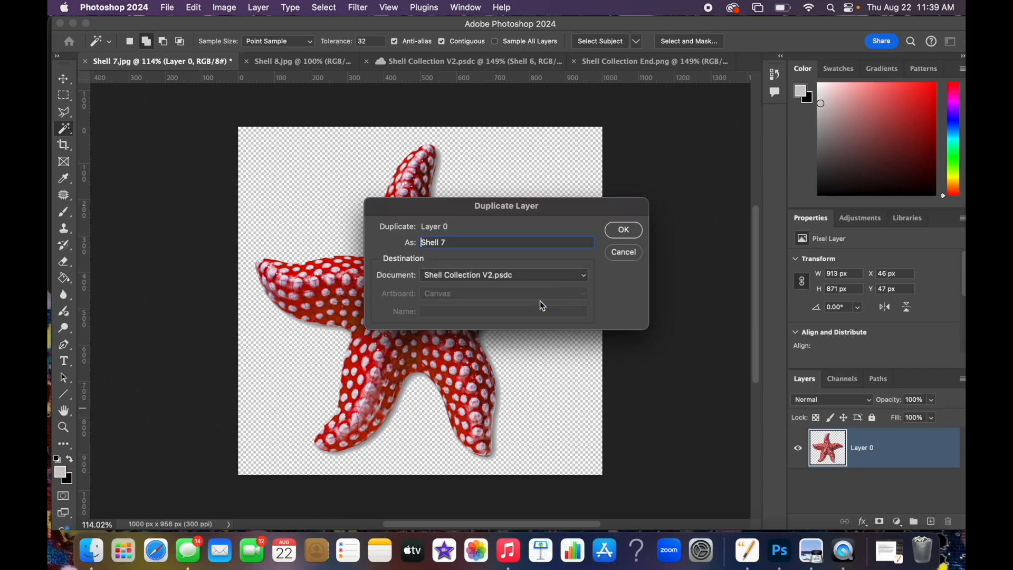
click(626, 230)
In Shell Collection V2.psdc, scale the Shell 7 starfish to about 20.38% and center it inside the middle frame.
click(453, 63)
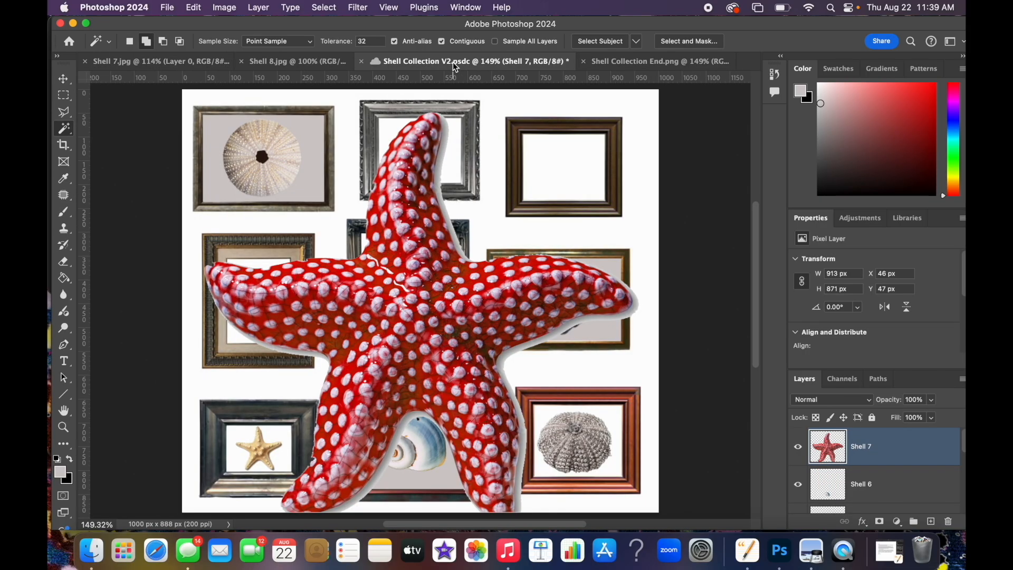
click(71, 84)
drag(638, 112, 317, 418)
drag(252, 479, 406, 308)
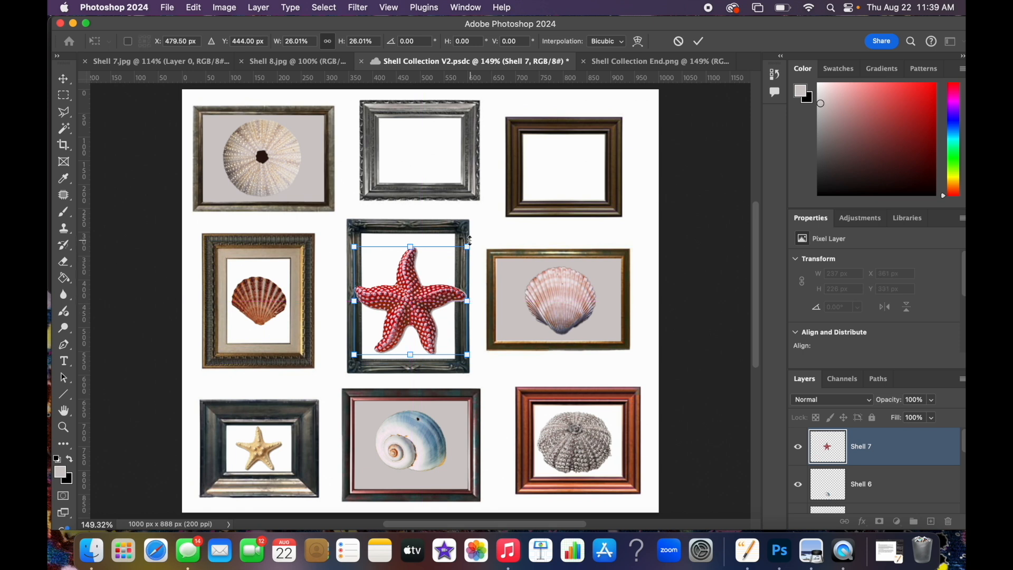
drag(468, 245, 455, 256)
drag(396, 327, 397, 286)
scroll(404, 309, up, 5)
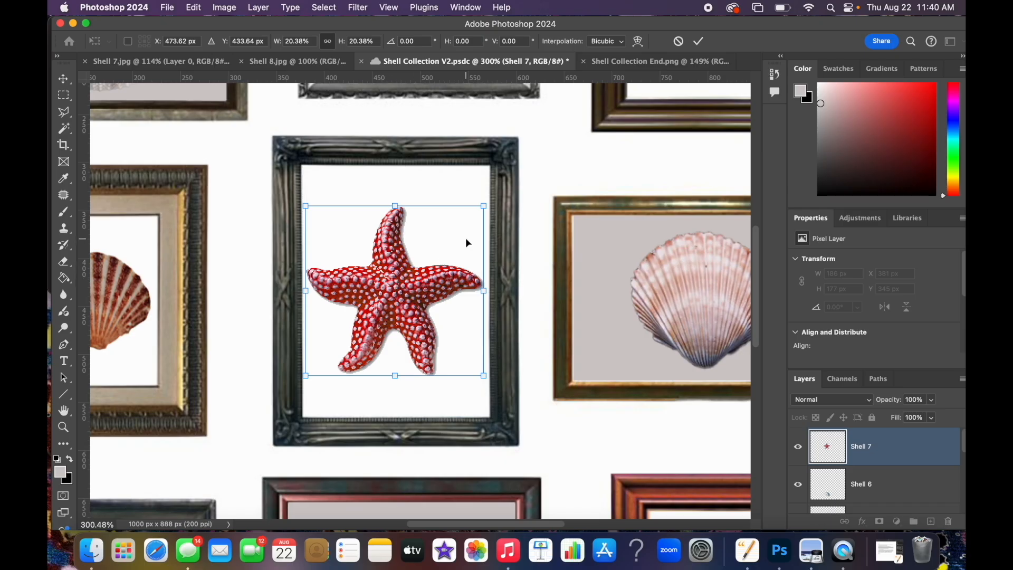
click(698, 41)
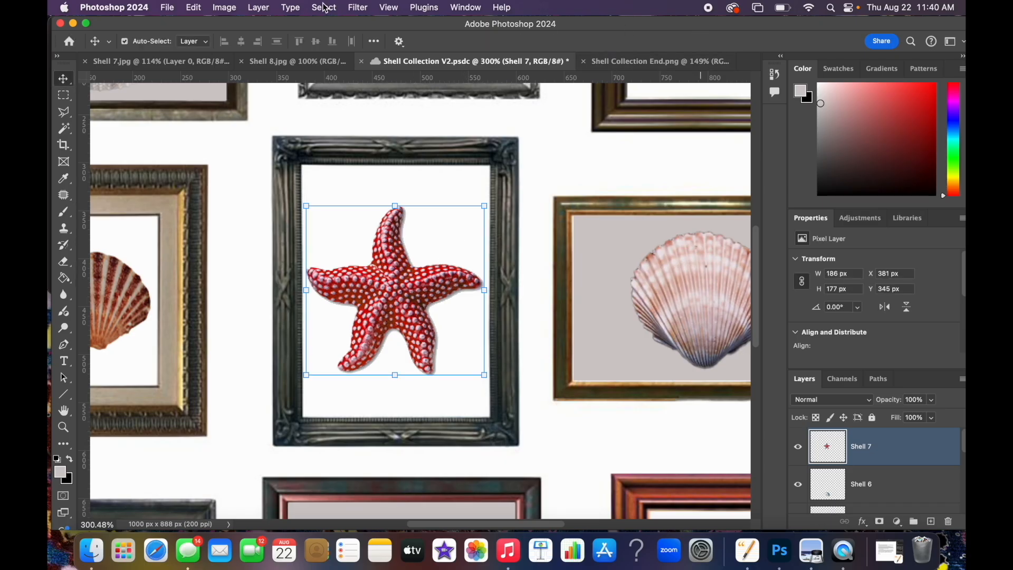
Fit the whole collection on screen and save Shell Collection V2.psdc.
click(391, 7)
click(396, 124)
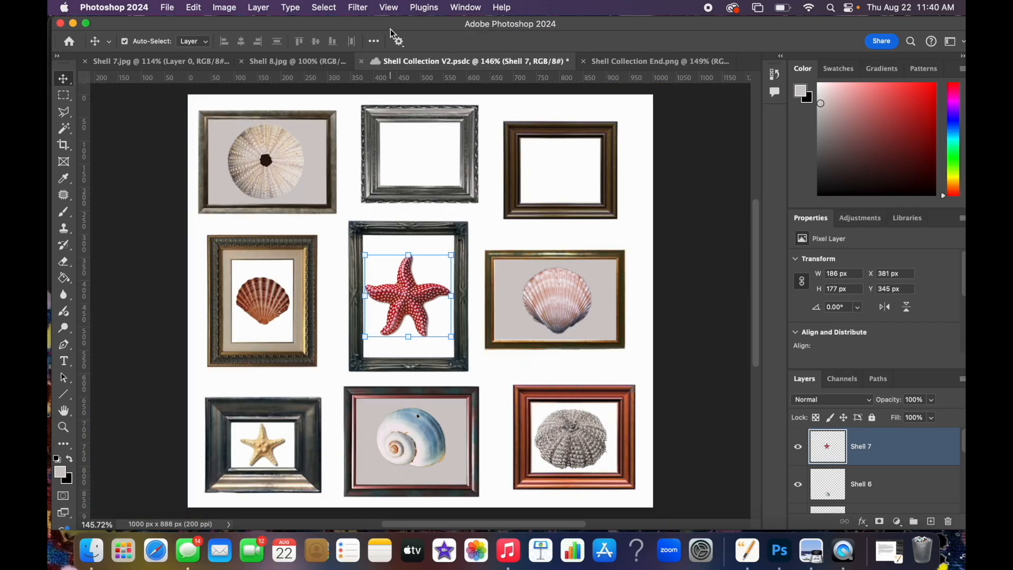
click(169, 7)
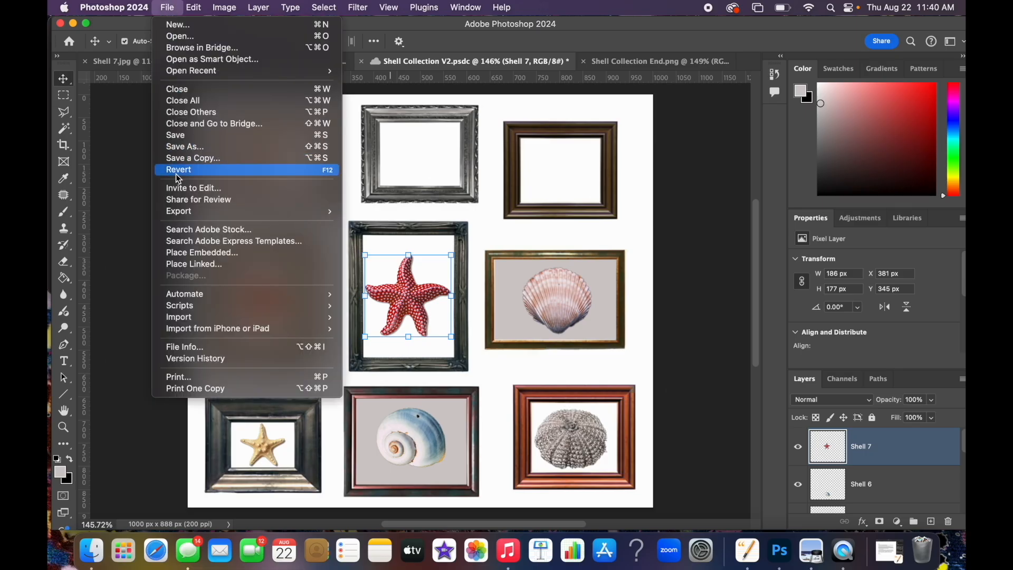
click(178, 140)
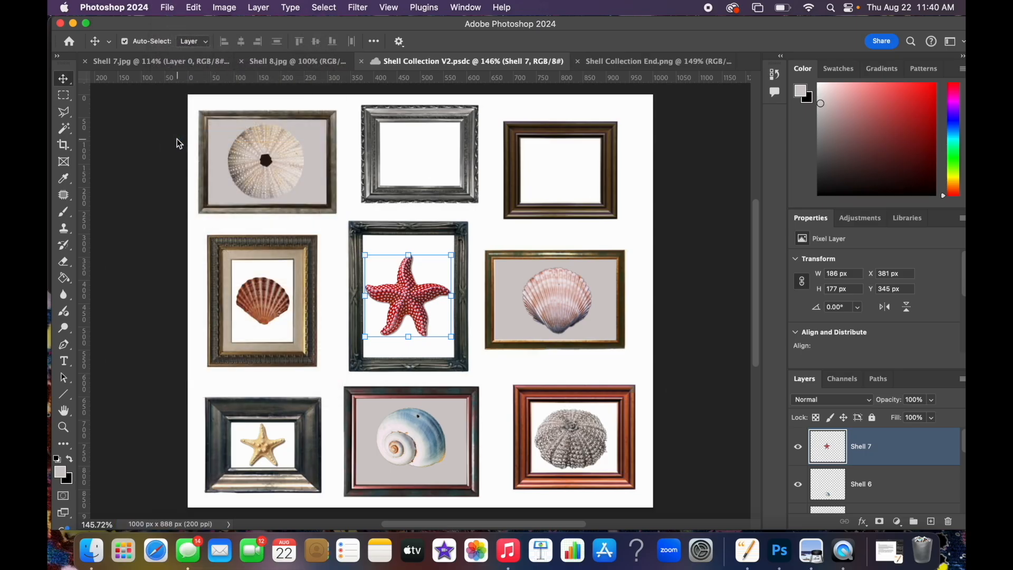
Close Shell 7.jpg without saving its changes and switch to Shell 8.jpg.
click(86, 65)
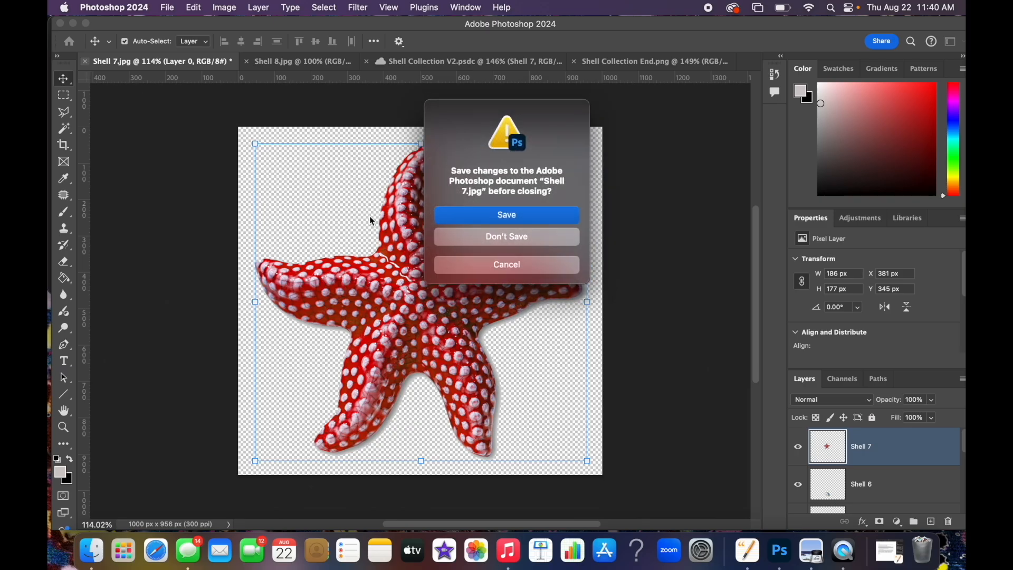
click(527, 240)
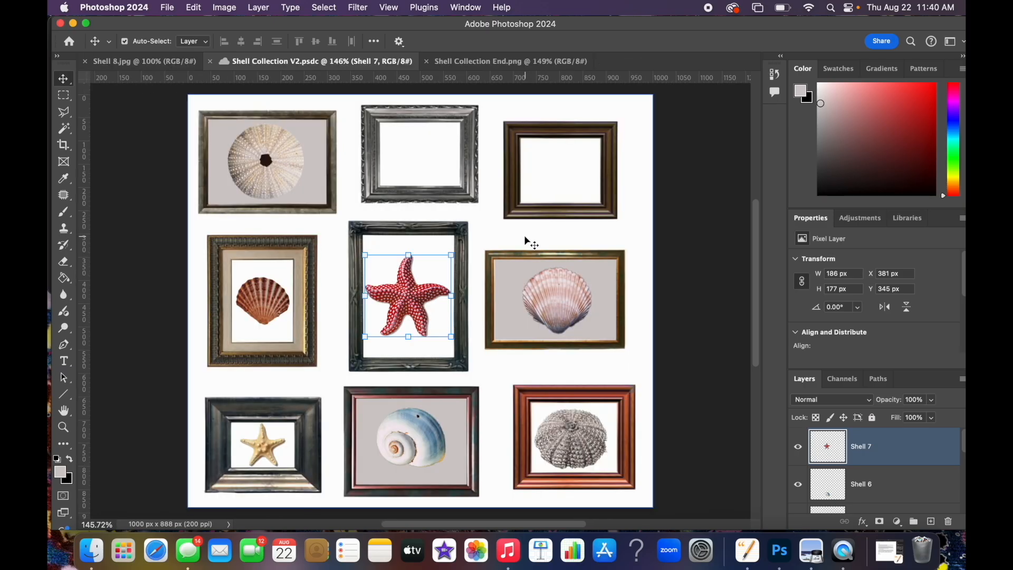
click(135, 63)
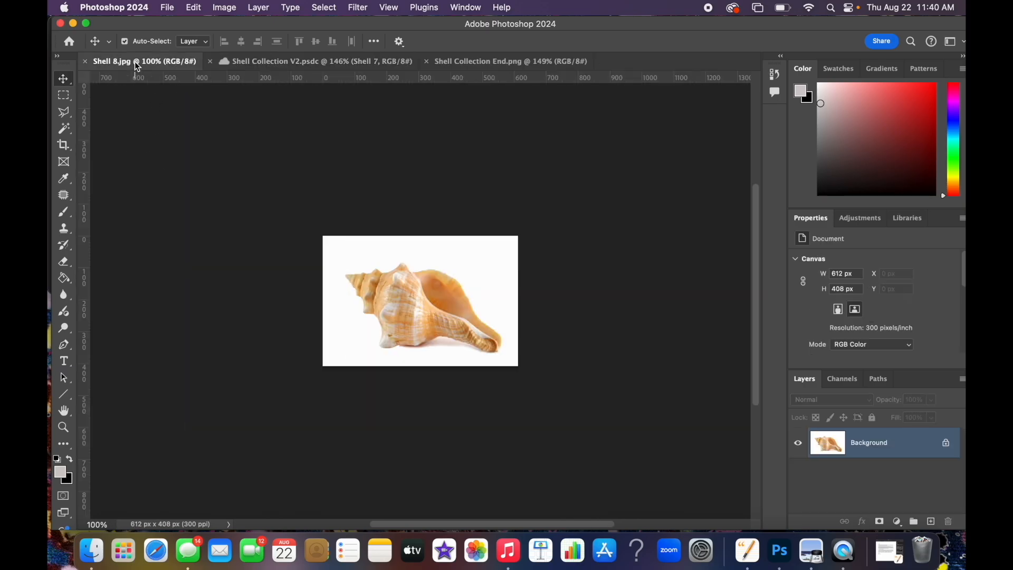
Select the white background around the conch shell using the Magic Wand tool with a tolerance of 10.
scroll(266, 215, up, 5)
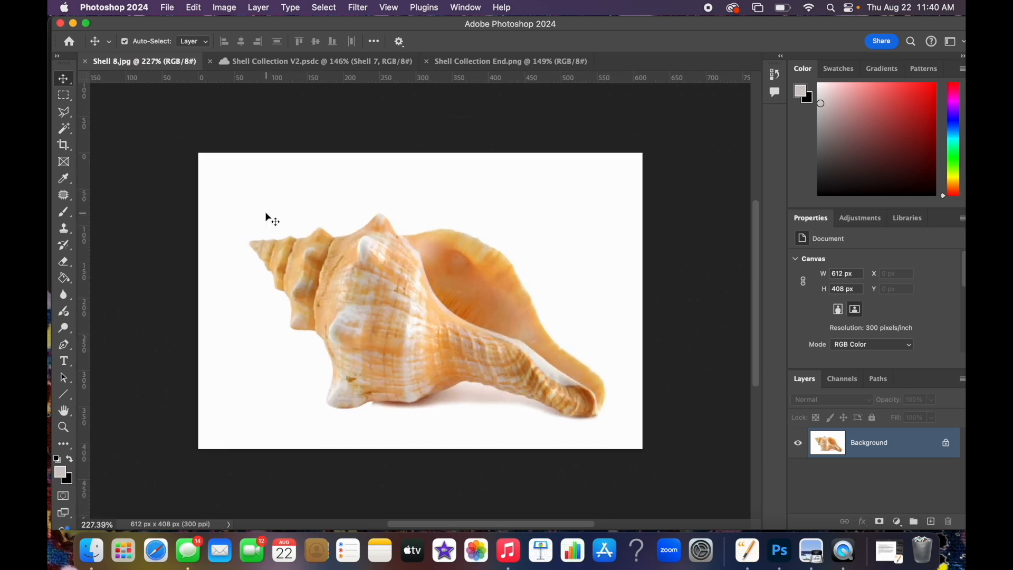
scroll(266, 215, up, 3)
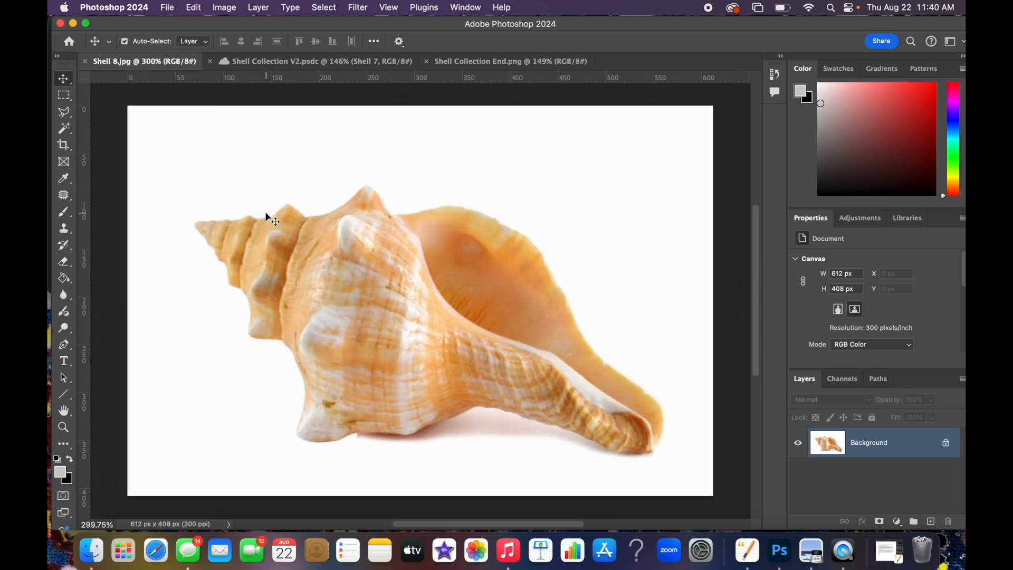
click(66, 128)
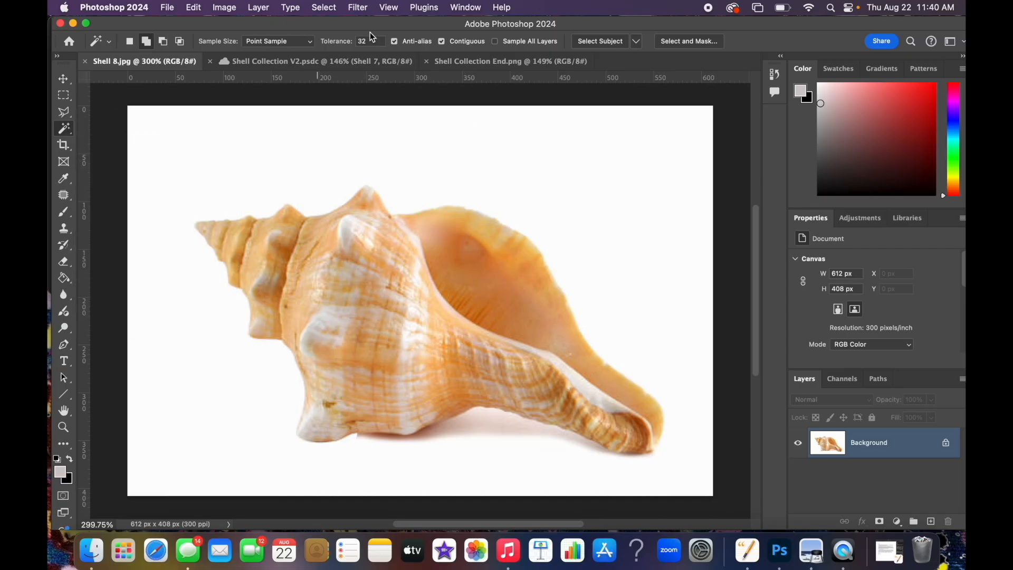
drag(374, 38, 348, 37)
text(10)
click(250, 158)
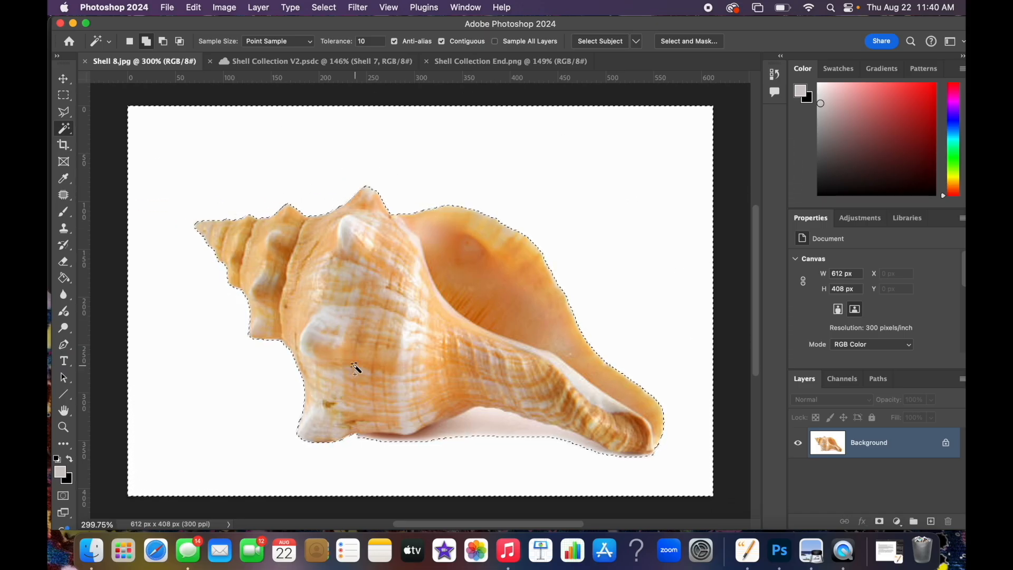
Try selecting the conch's background with a Magic Wand tolerance of 50, and undo that selection.
click(364, 41)
text(50)
key(super+z)
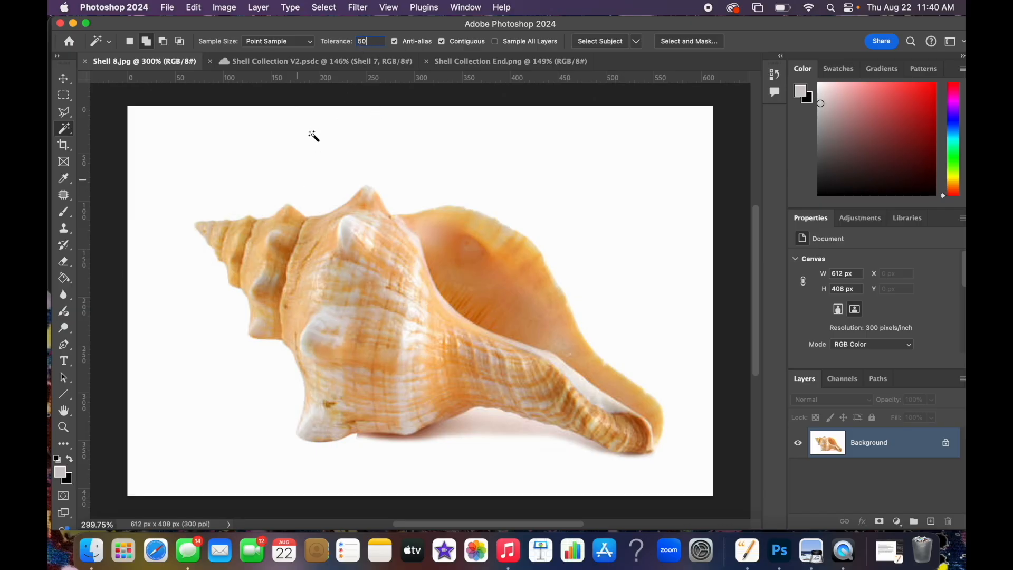
click(307, 153)
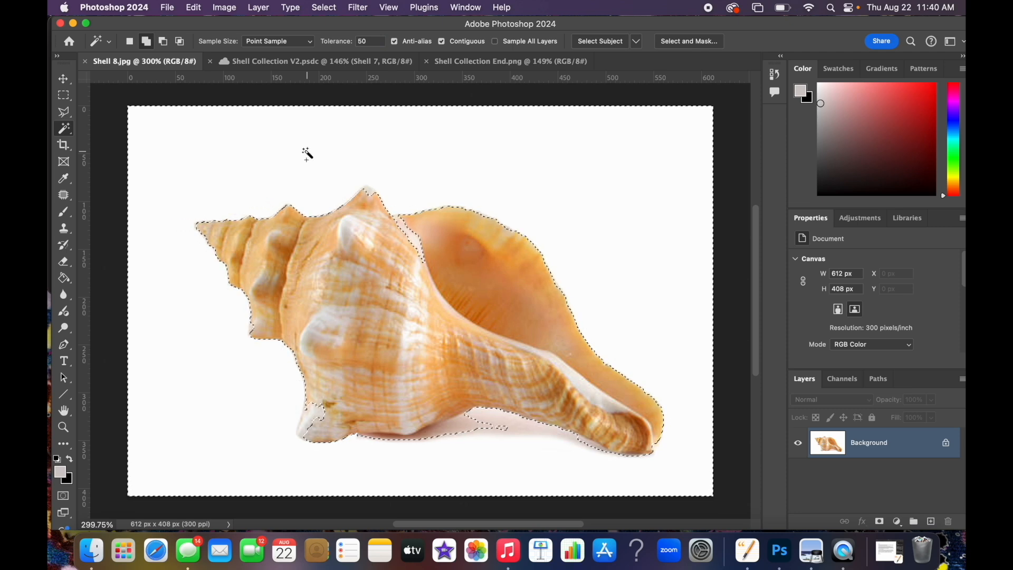
scroll(308, 153, up, 5)
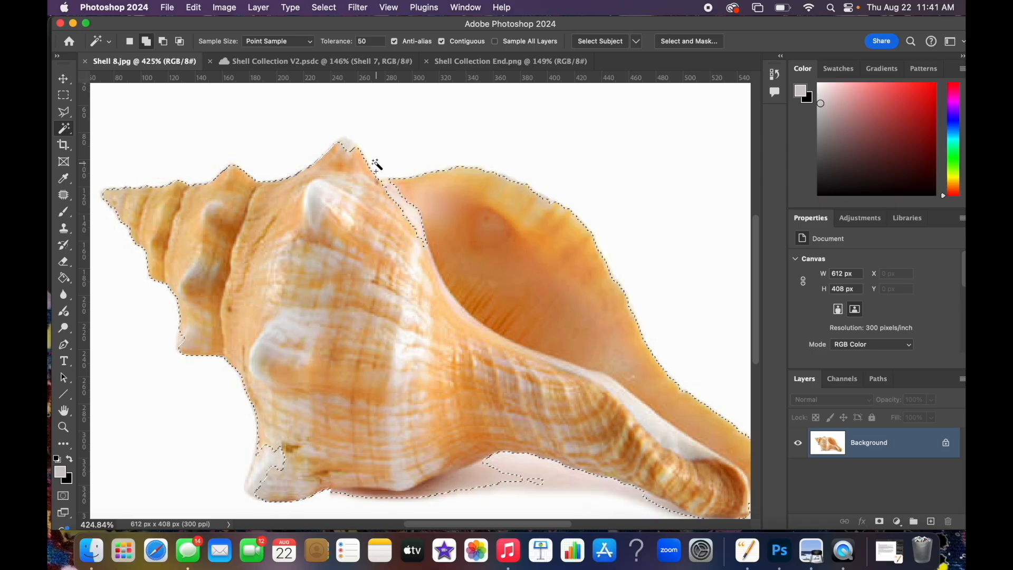
key(super+z)
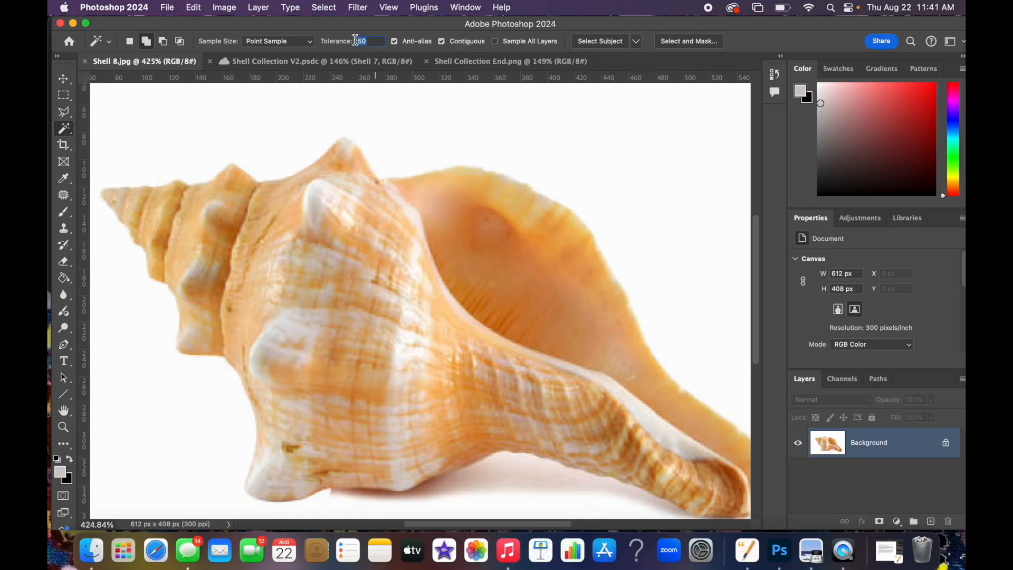
Reselect the white background with the tolerance set to 10 and unlock the Background layer.
text(10)
click(460, 130)
scroll(458, 125, down, 3)
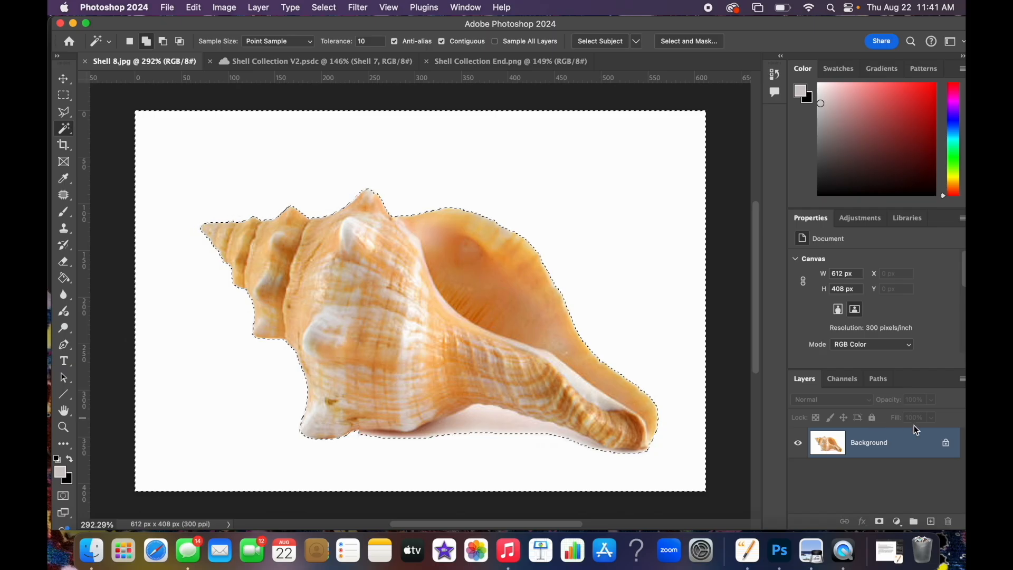
click(947, 446)
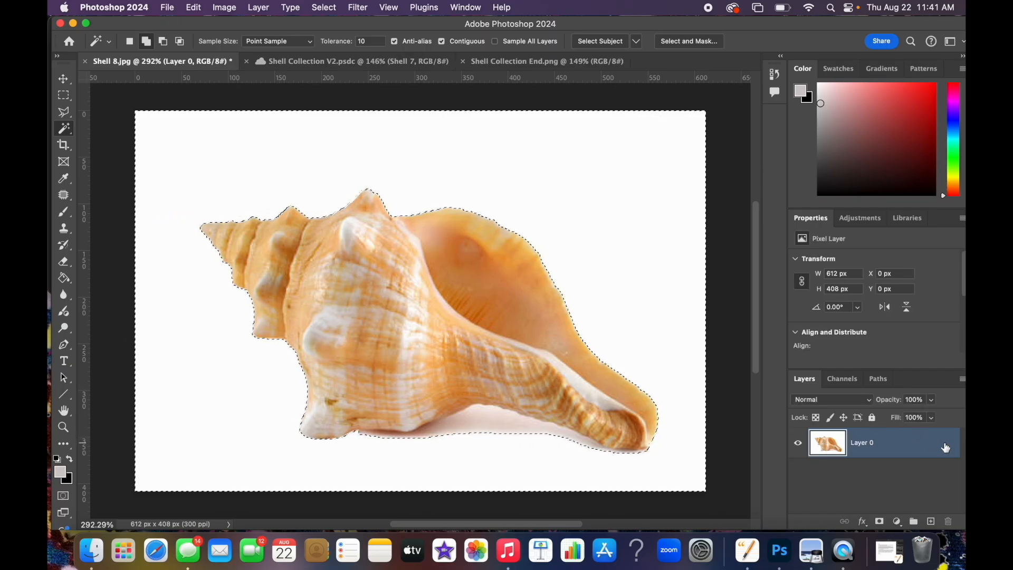
Try deleting the conch with the selection inverted, and the background with it inverted back, undoing each deletion.
click(324, 7)
click(328, 58)
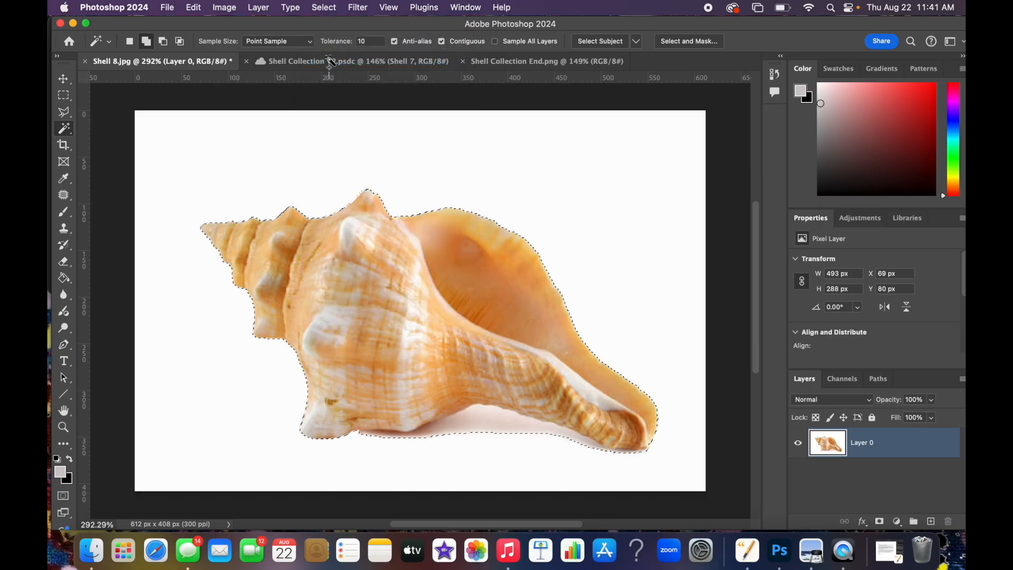
key(Delete)
key(super+z)
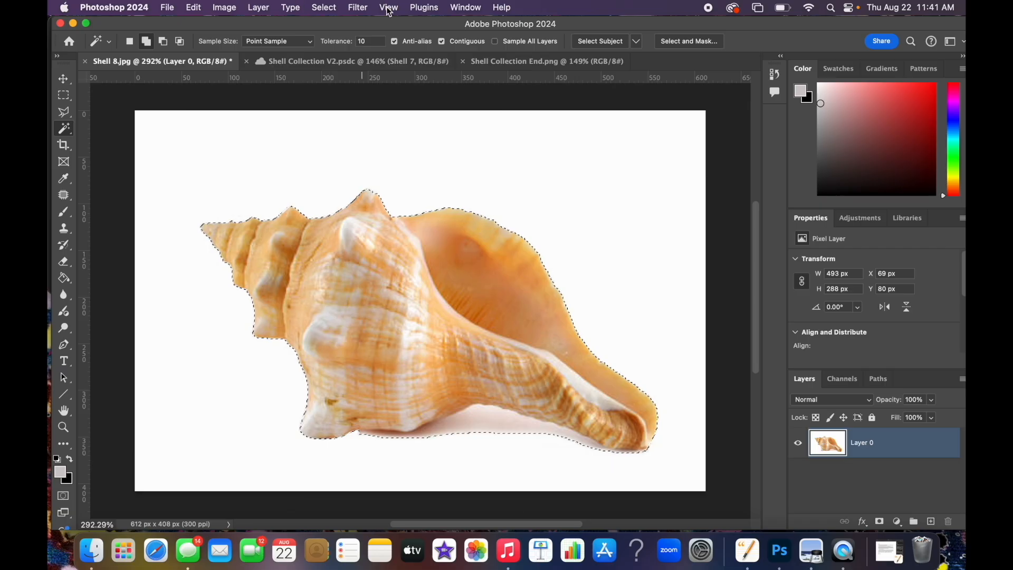
click(323, 8)
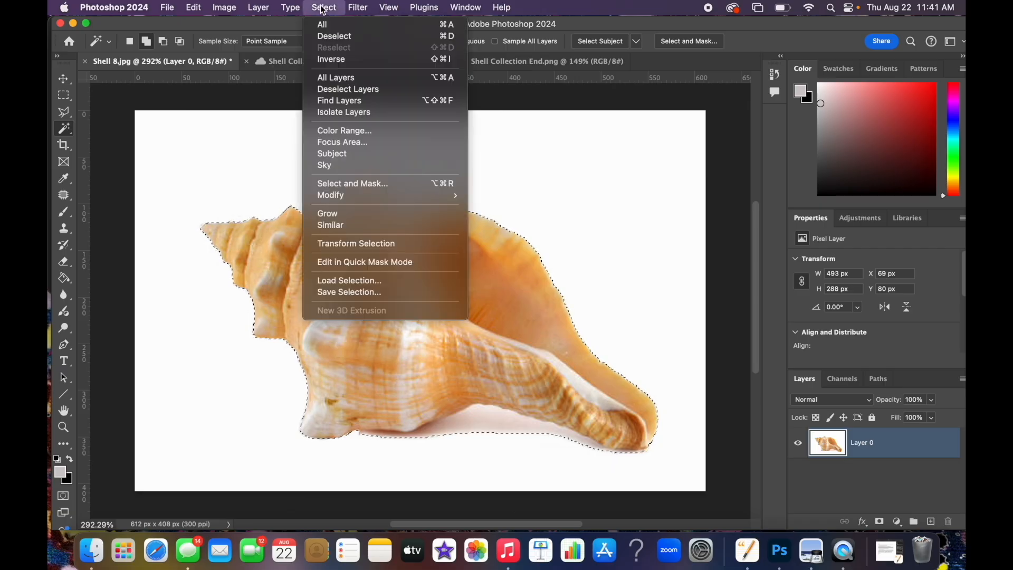
click(341, 58)
key(Delete)
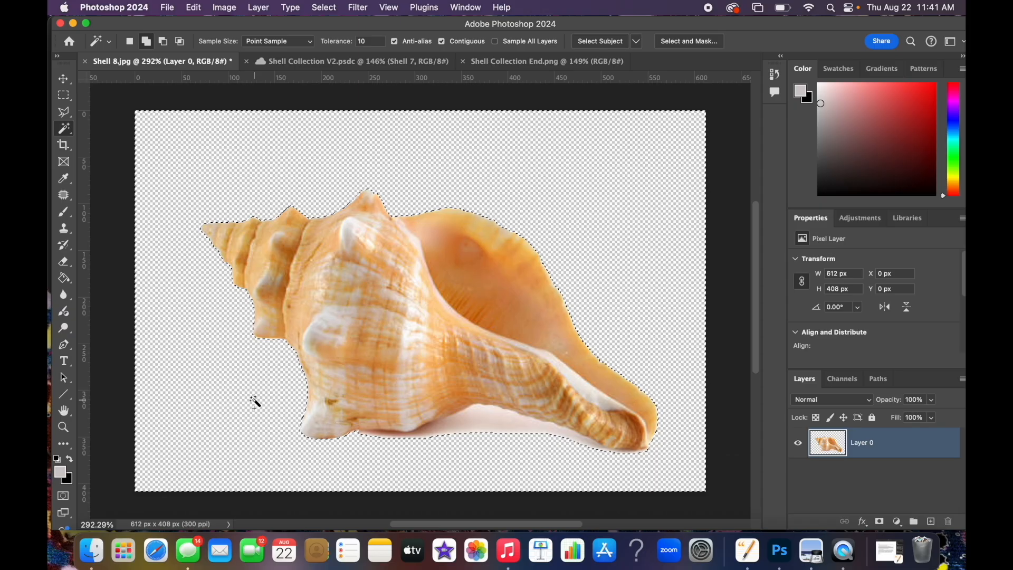
key(alt+BackSpace)
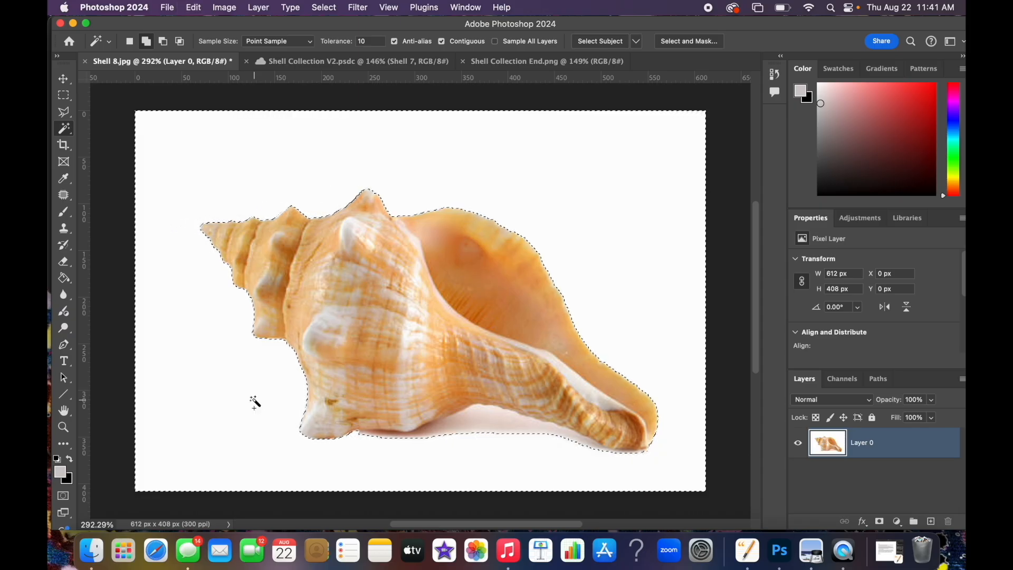
Invert the selection to delete the conch once more, undo the deletion, and invert back to the background.
click(324, 7)
click(334, 60)
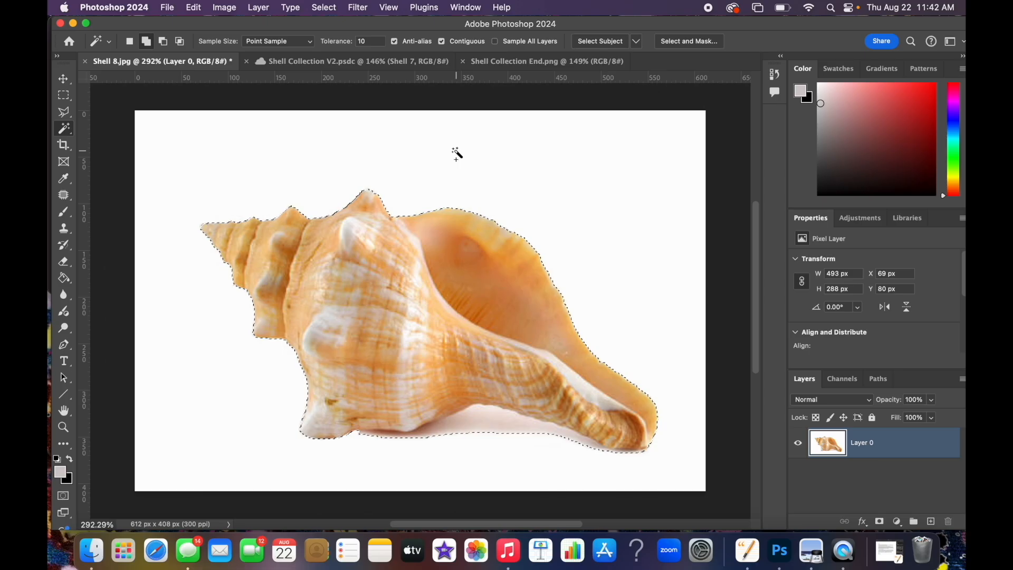
key(Delete)
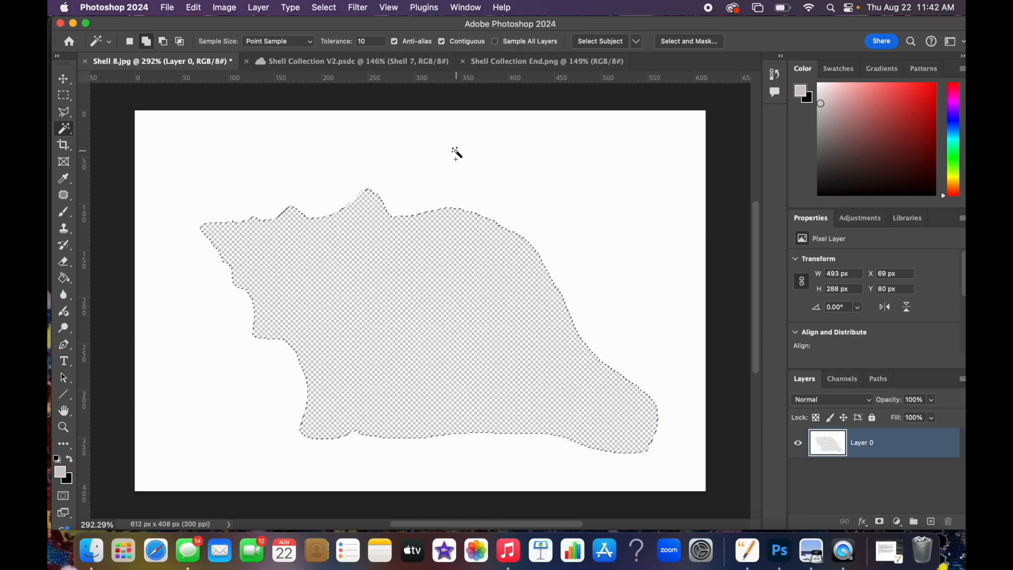
key(super+z)
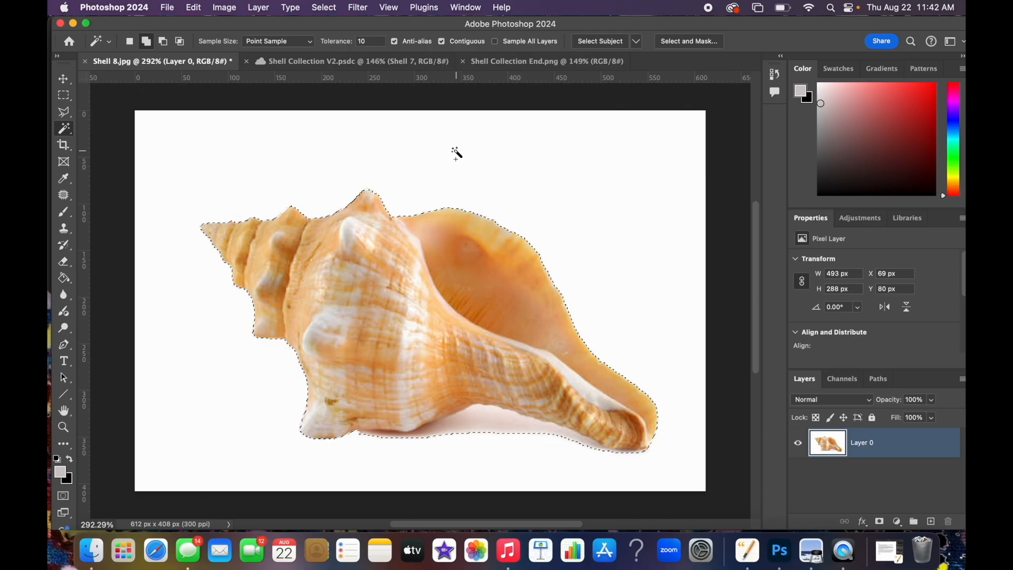
click(324, 8)
click(327, 59)
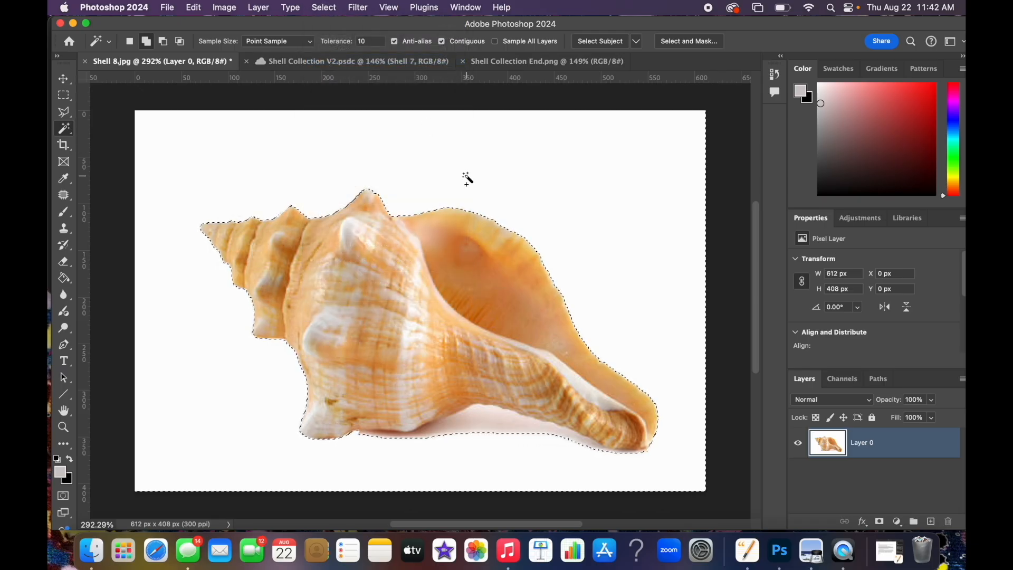
Delete the selected white background around the conch shell and deselect.
key(Delete)
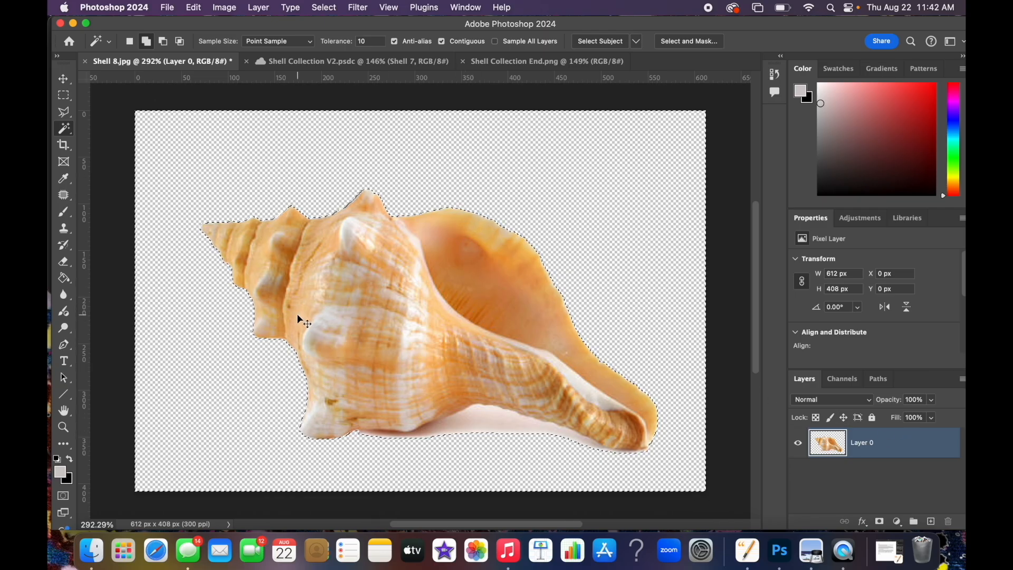
key(super+d)
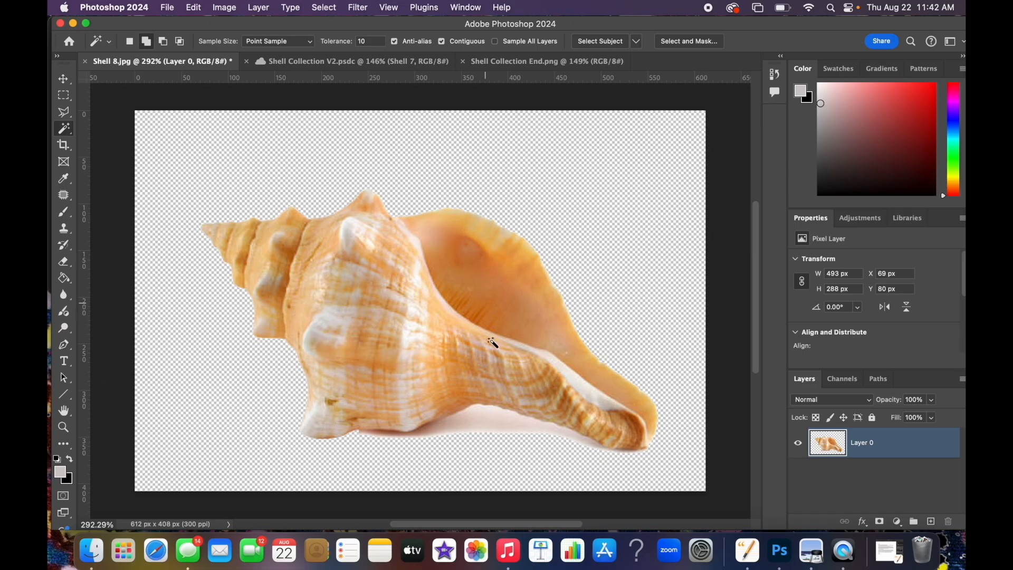
Duplicate the isolated conch layer as "Shell 8" into Shell Collection V2.psdc.
right_click(895, 446)
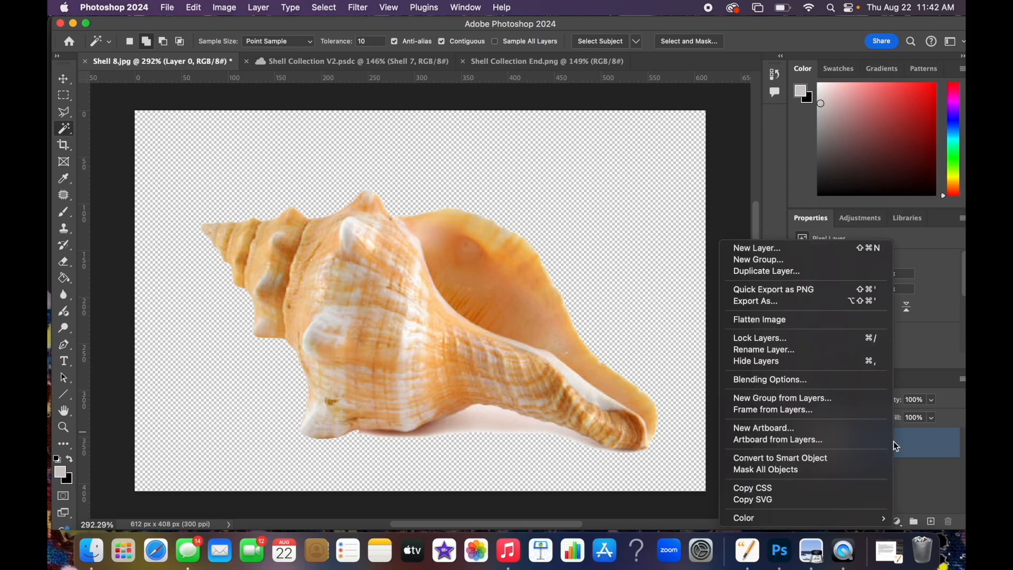
click(826, 274)
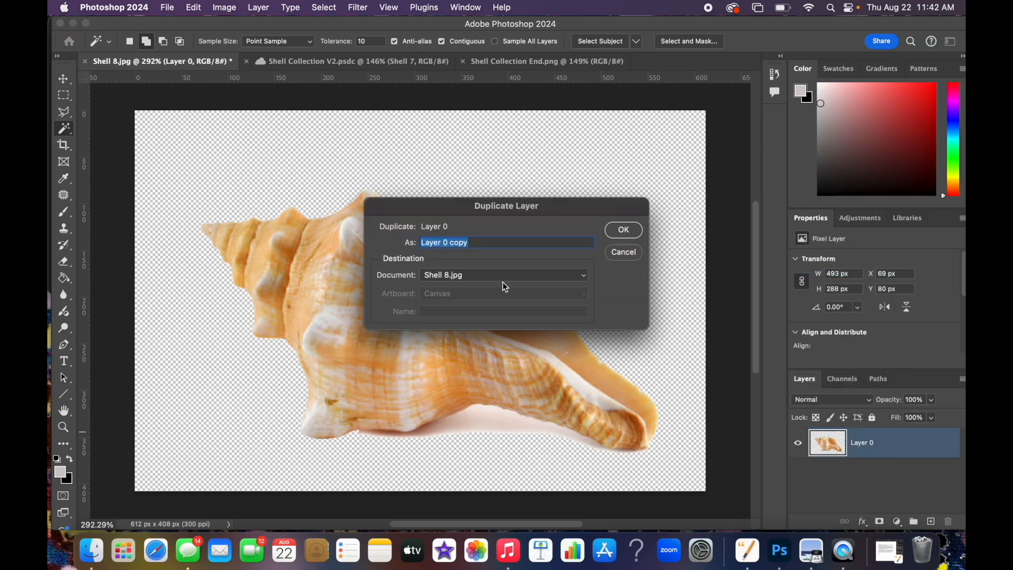
text(Shell 8)
click(585, 277)
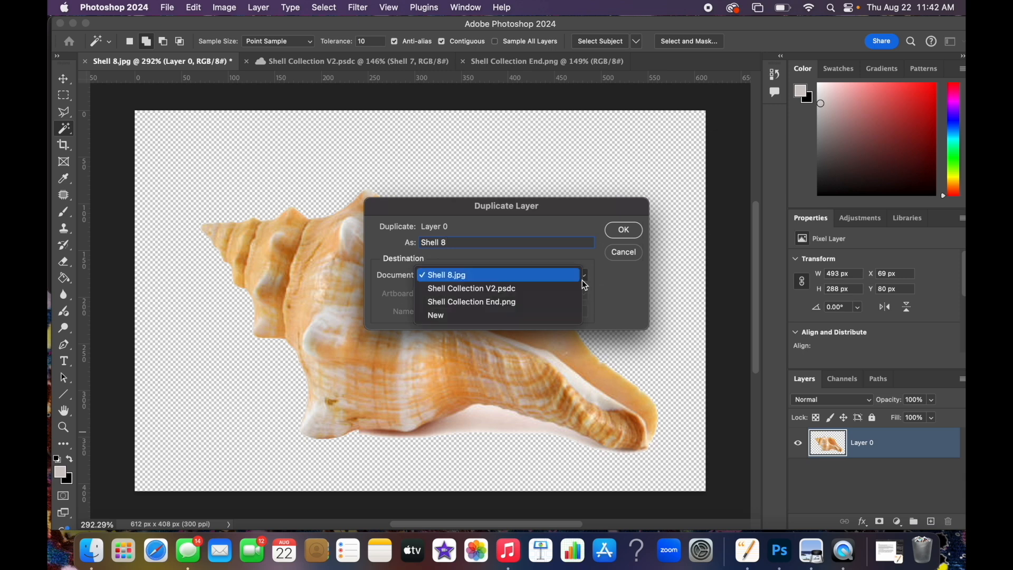
click(555, 292)
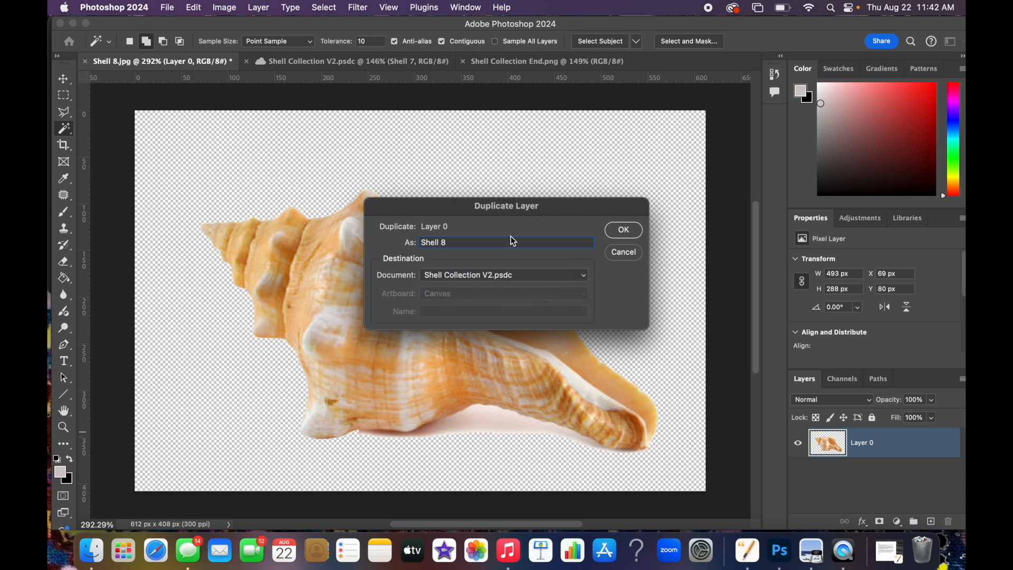
click(624, 229)
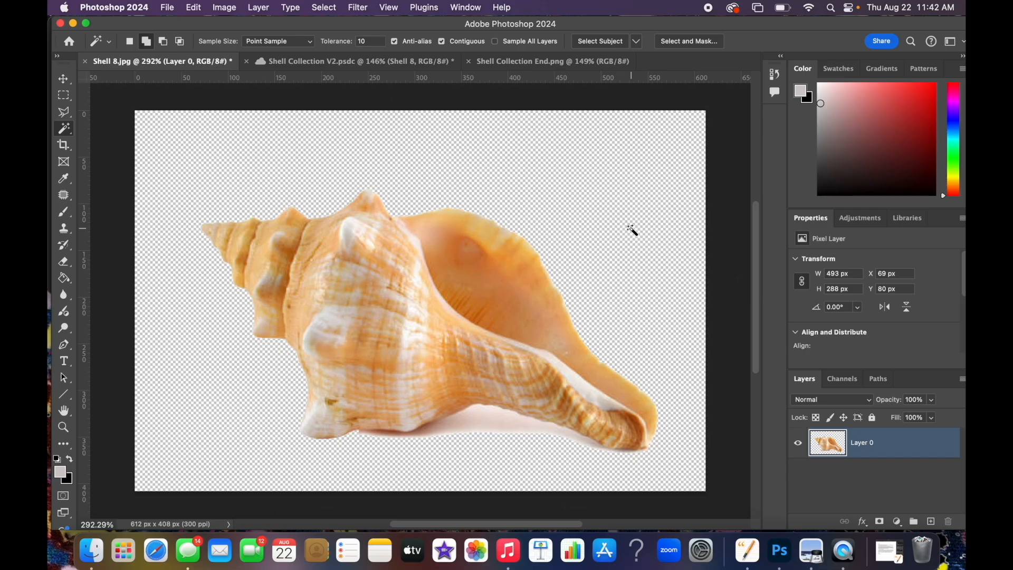
In Shell Collection V2.psdc, scale the Shell 8 conch down to about 41.83% and apply the transform.
click(353, 60)
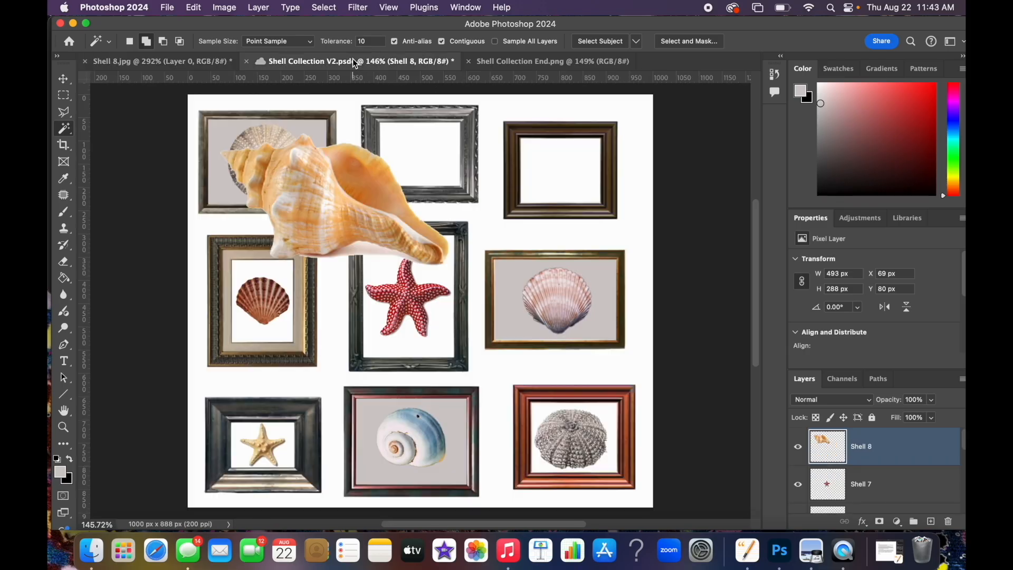
click(64, 78)
drag(448, 265, 316, 188)
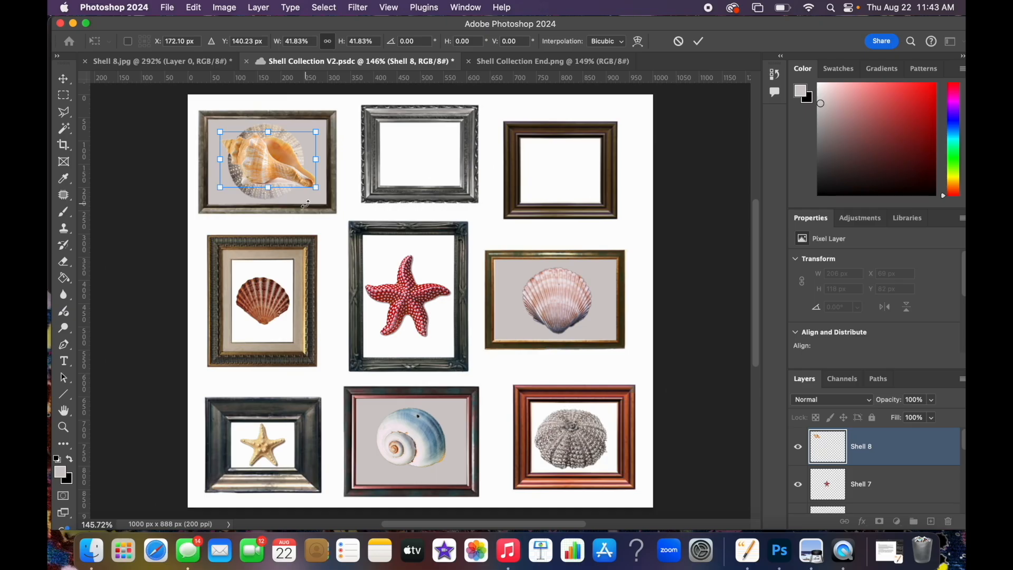
click(196, 8)
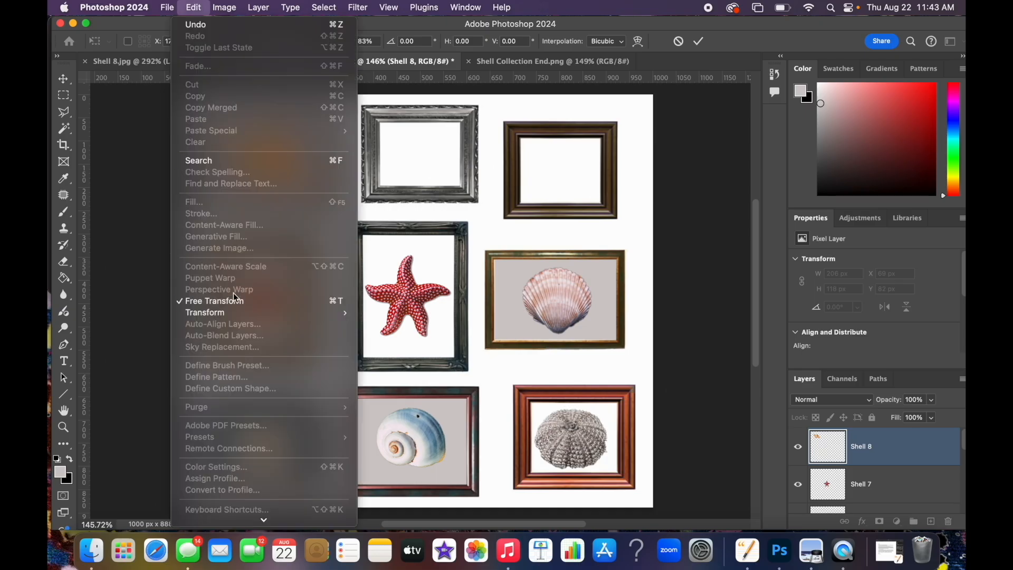
click(145, 273)
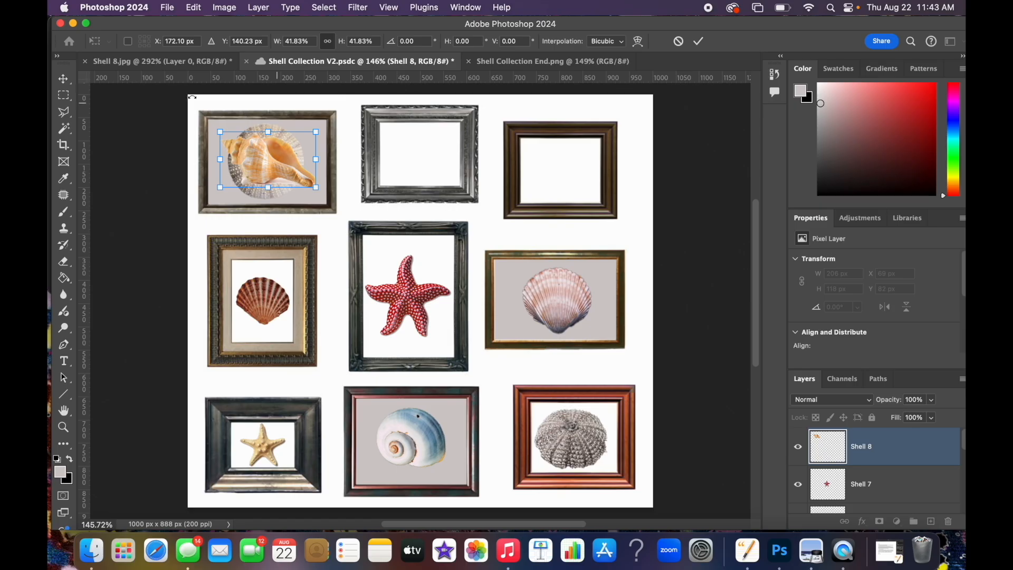
click(69, 77)
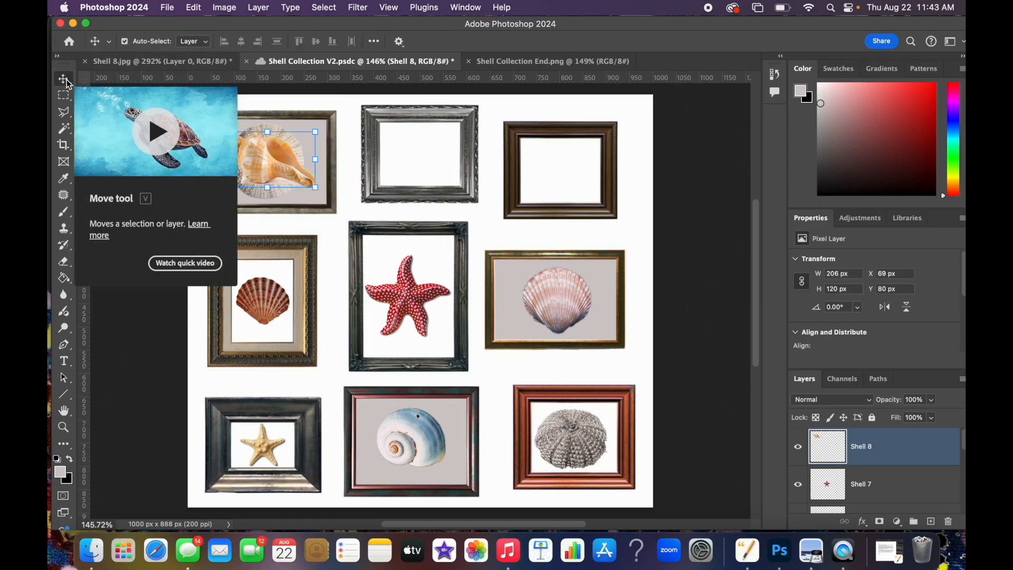
Move the conch into the dark brown frame in the upper-right of the collection and scale it to about 76.17%.
drag(268, 167, 563, 175)
key(super+t)
scroll(564, 175, up, 5)
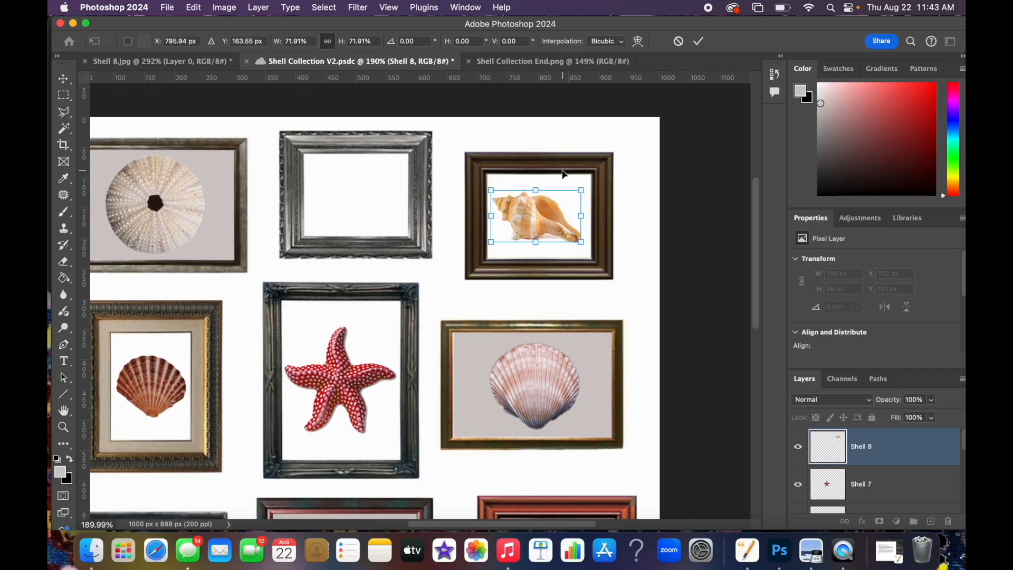
scroll(563, 175, right, 1)
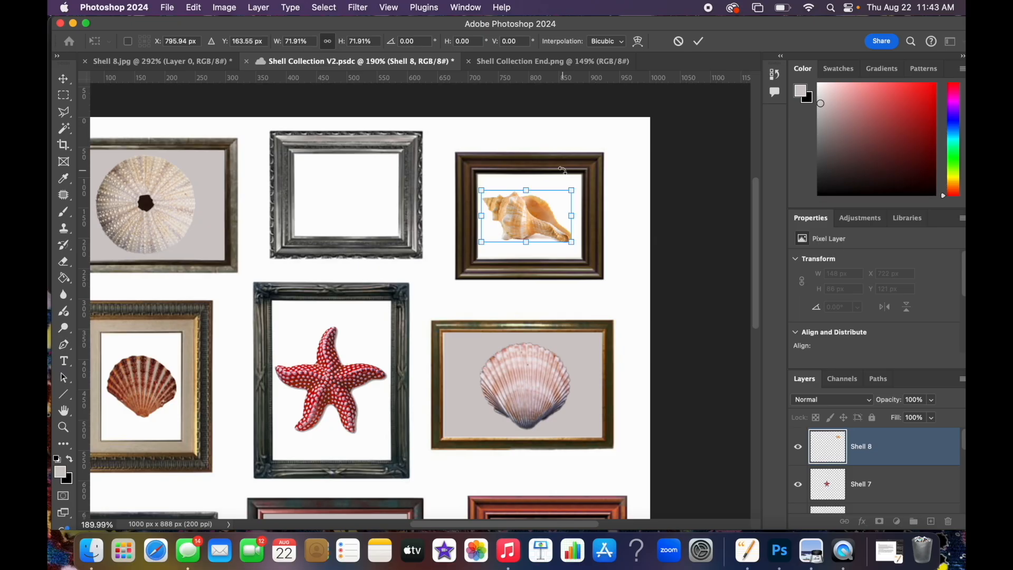
drag(573, 243, 577, 245)
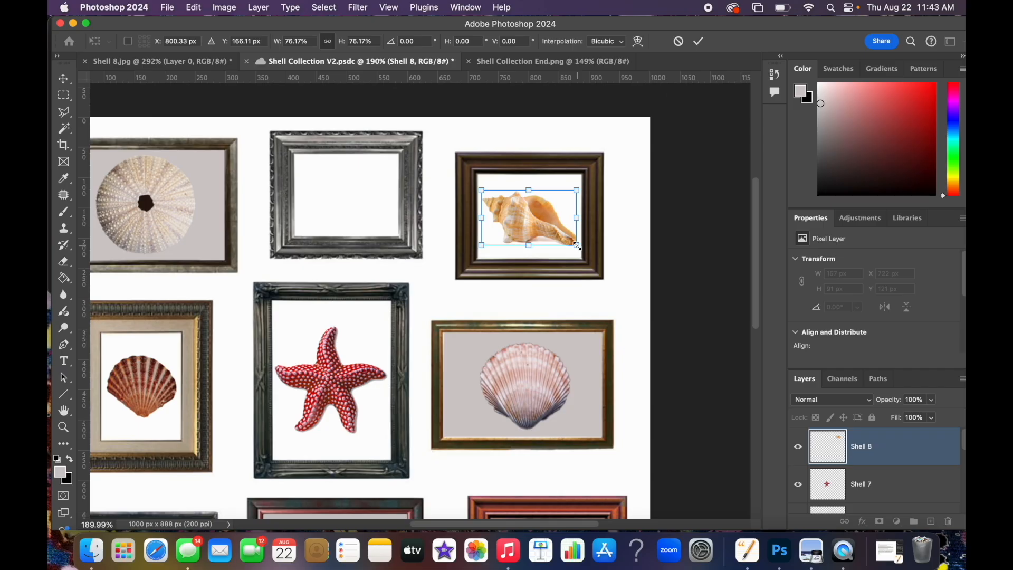
click(695, 42)
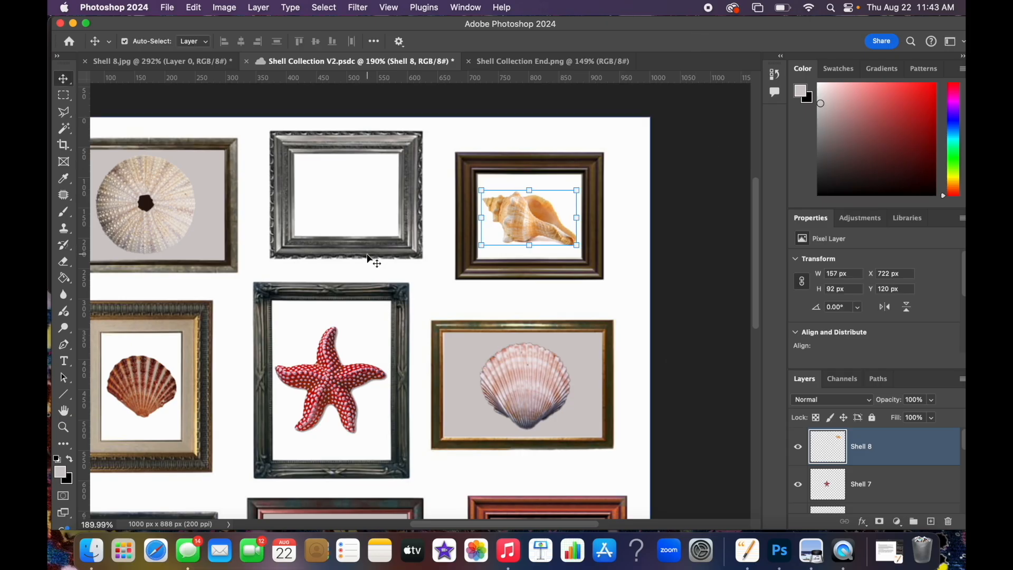
Close the Shell 8.jpg document, keeping Shell Collection V2.psdc in front.
scroll(367, 256, down, 3)
scroll(368, 257, left, 1)
click(389, 8)
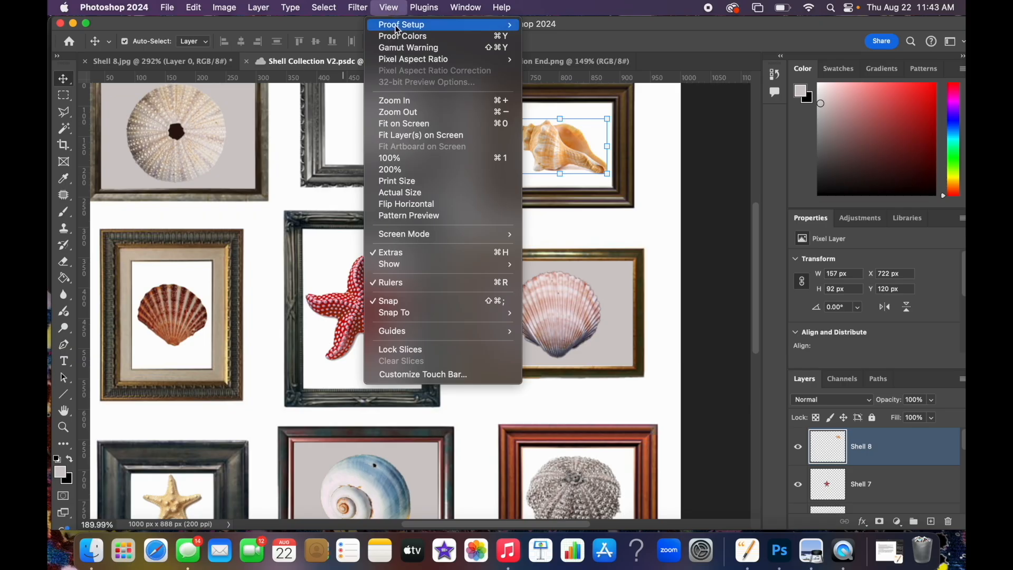
click(400, 125)
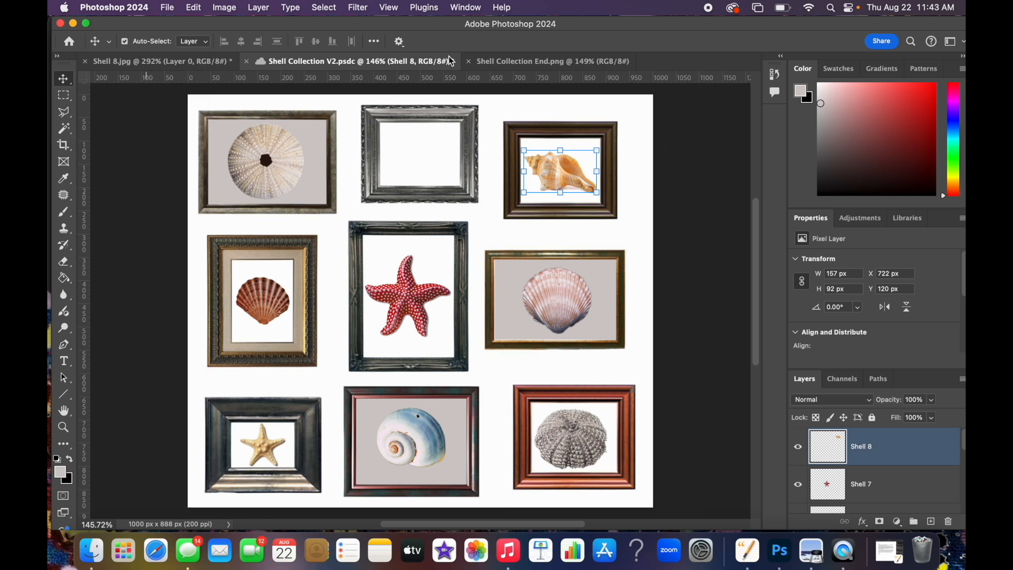
click(83, 62)
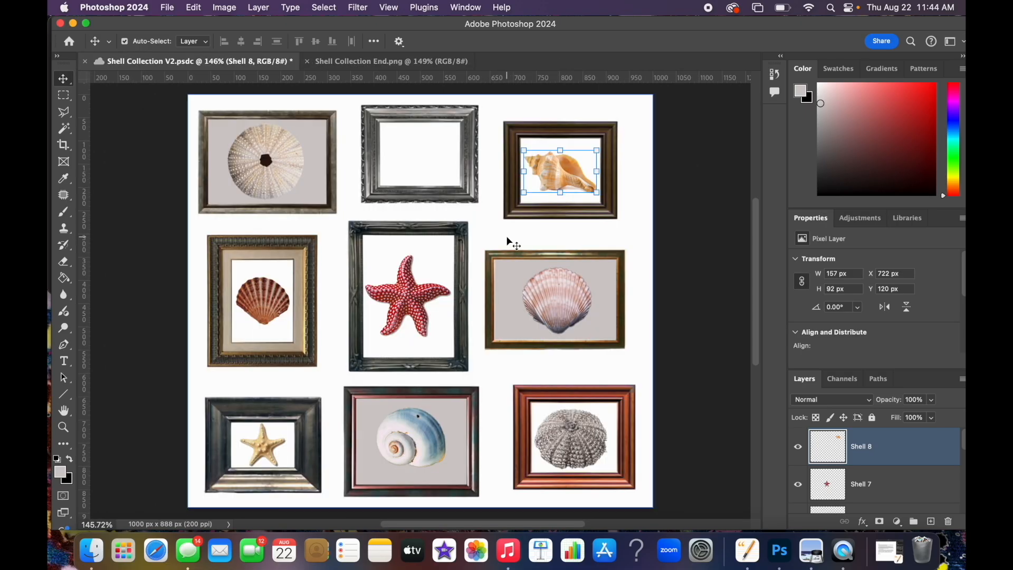
Copy the small beige starfish in the lower-left frame and paste it as a second starfish layer.
click(508, 236)
click(264, 448)
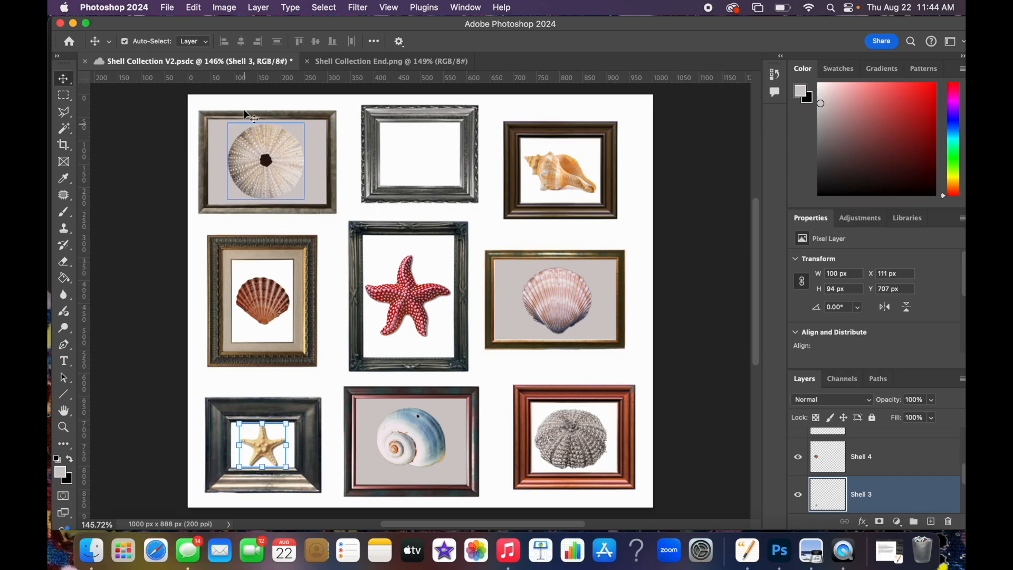
click(195, 9)
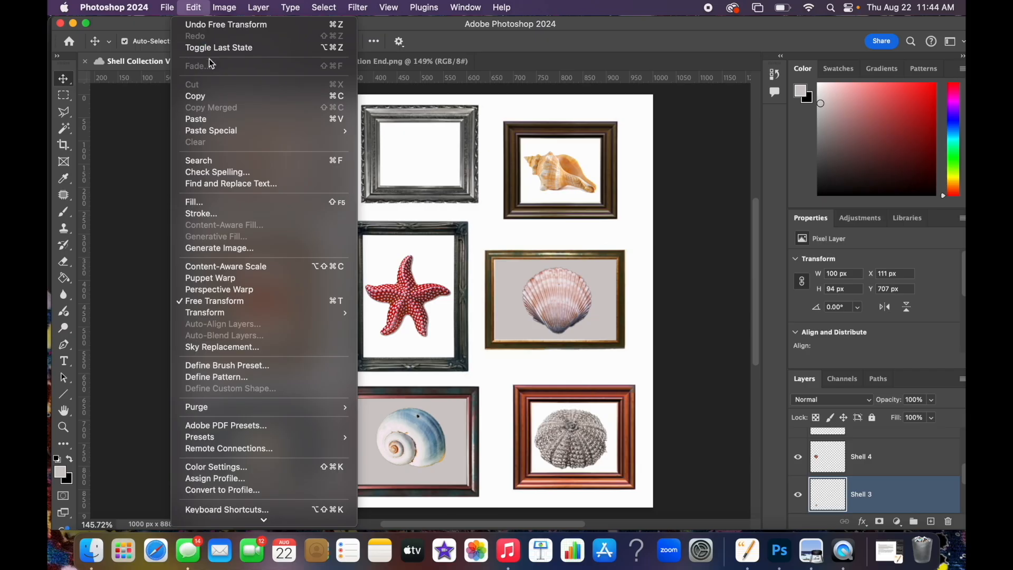
click(207, 98)
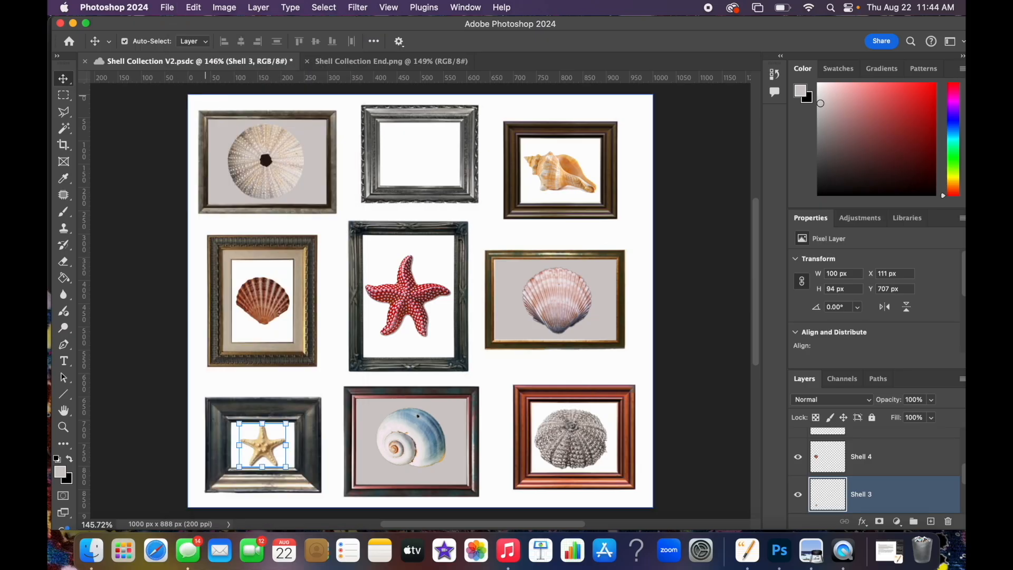
click(194, 7)
click(197, 119)
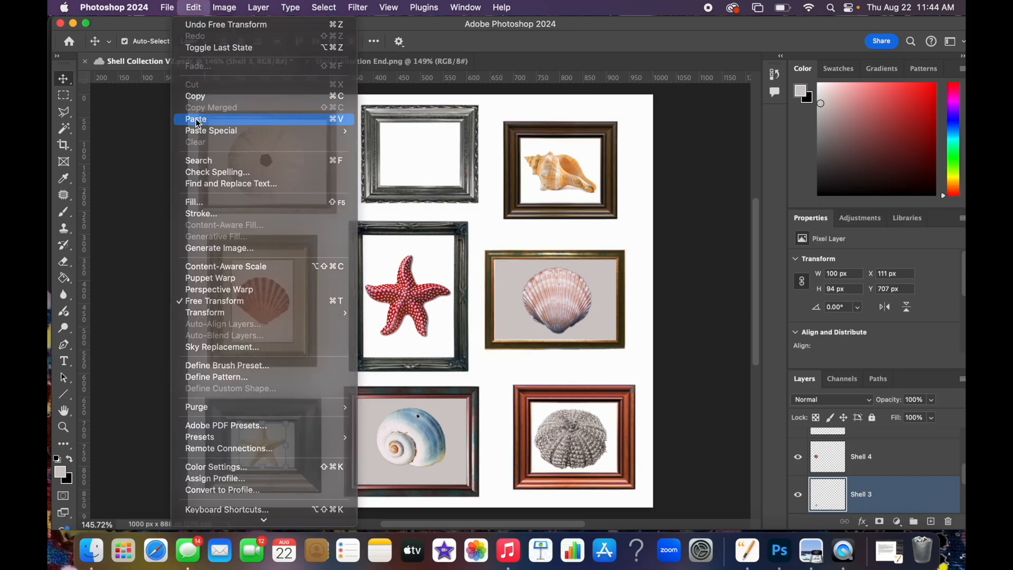
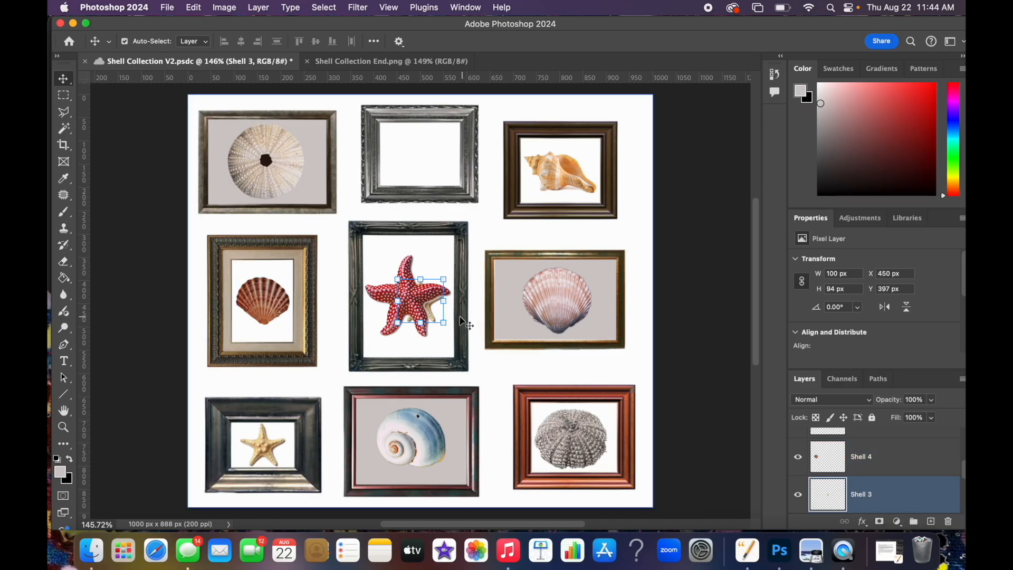
Move the pasted starfish into the empty silver frame in the upper row and scale it to about 137.88%.
drag(435, 318, 429, 170)
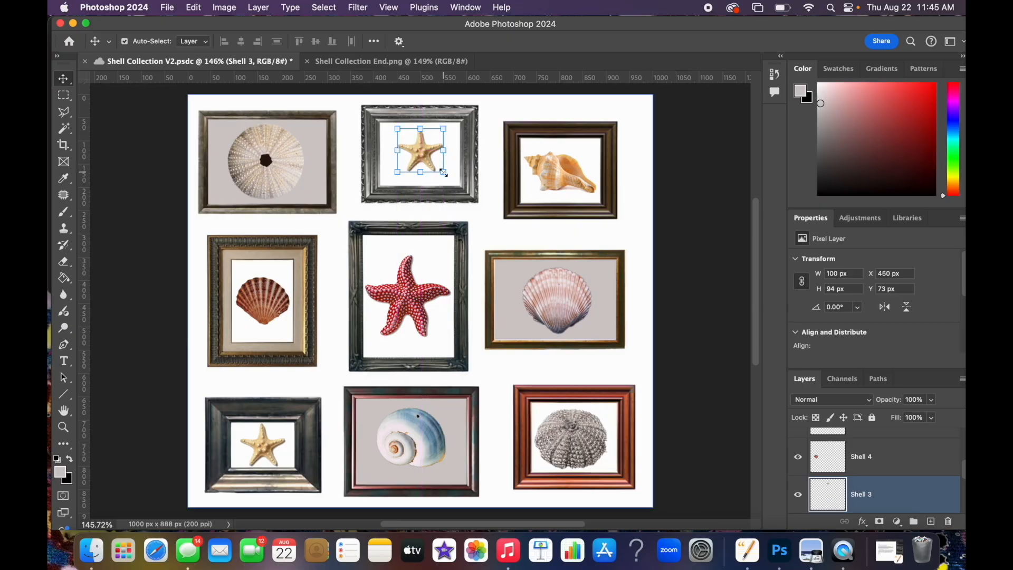
drag(444, 173, 425, 154)
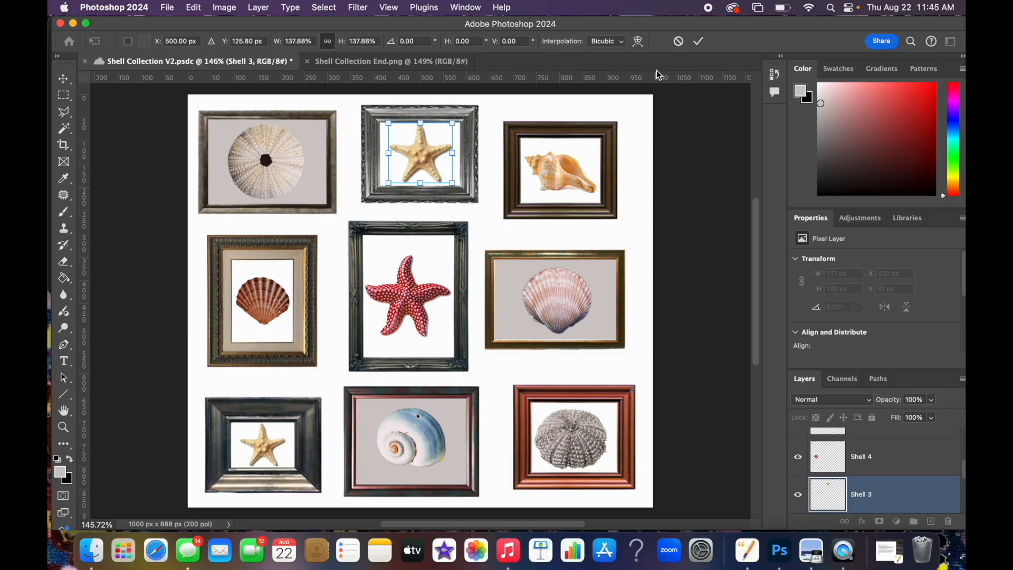
click(698, 43)
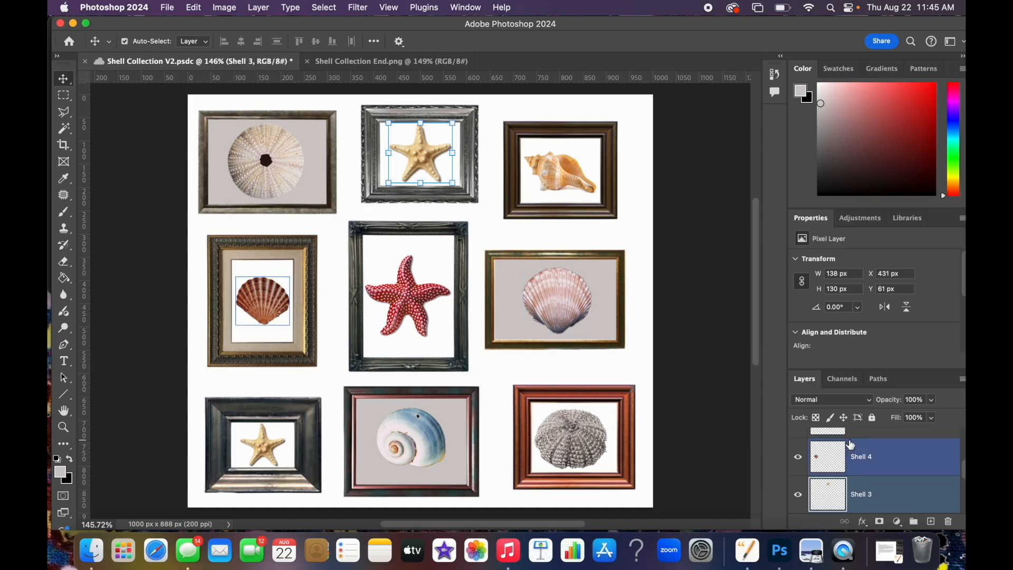
Add a Levels adjustment layer directly above the layer of the starfish in the silver frame.
click(857, 217)
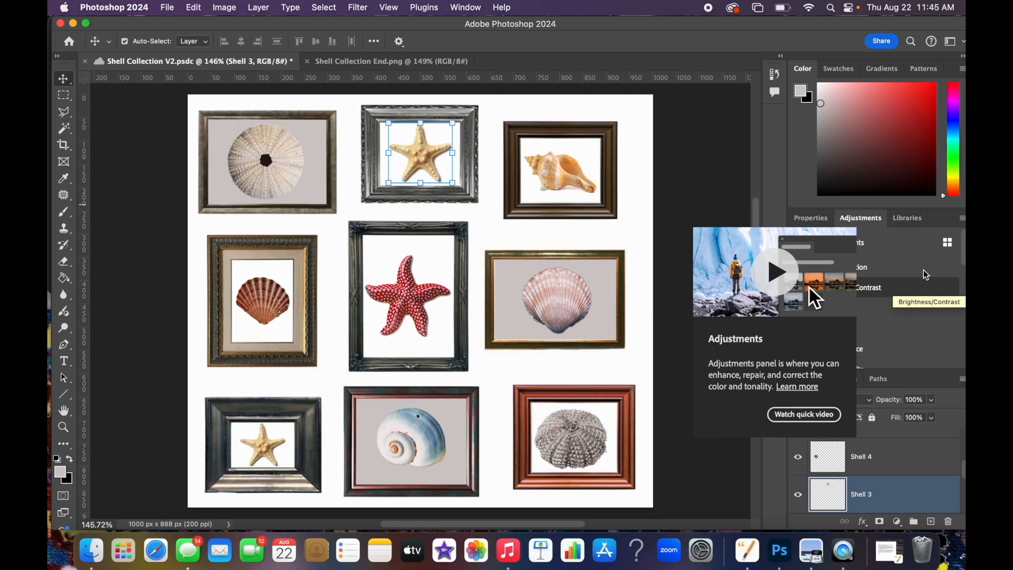
click(832, 331)
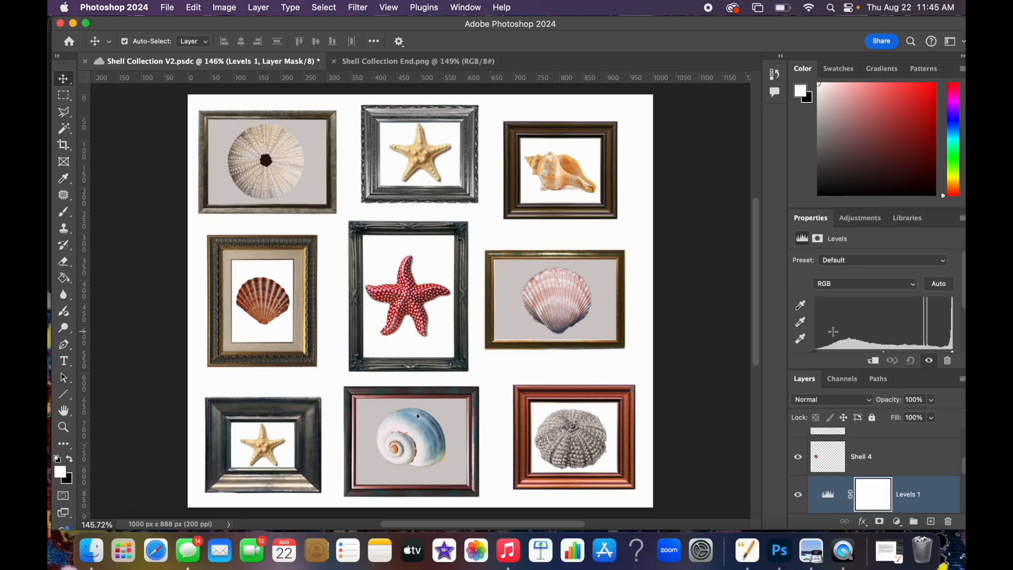
scroll(836, 332, down, 2)
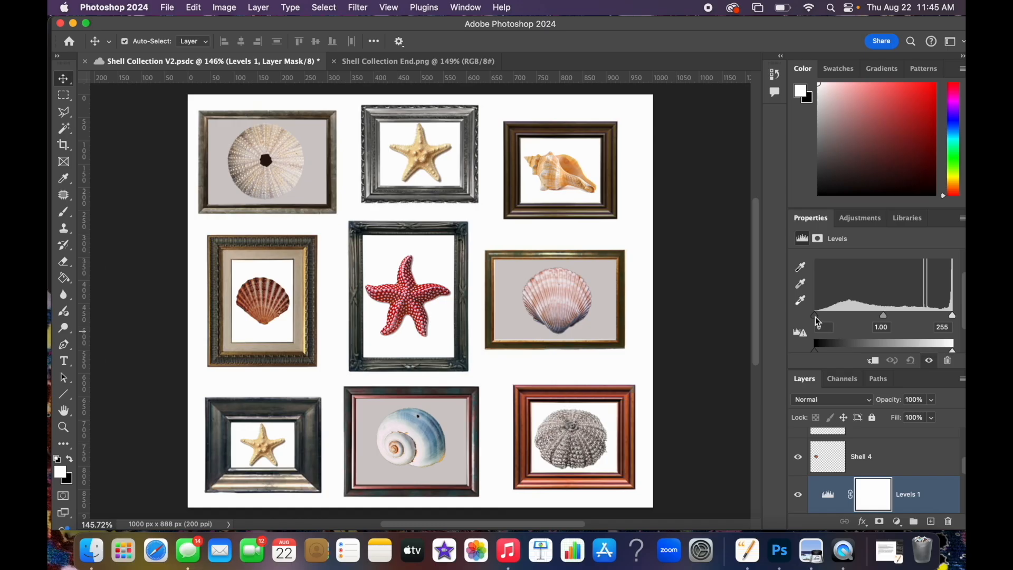
mouse_move(817, 319)
mouse_down()
mouse_move(897, 309)
mouse_move(813, 309)
mouse_up()
Toggle the visibility of the Shell 3 layer beneath Levels 1 to check which starfish it holds.
scroll(876, 475, down, 2)
shift+click(888, 481)
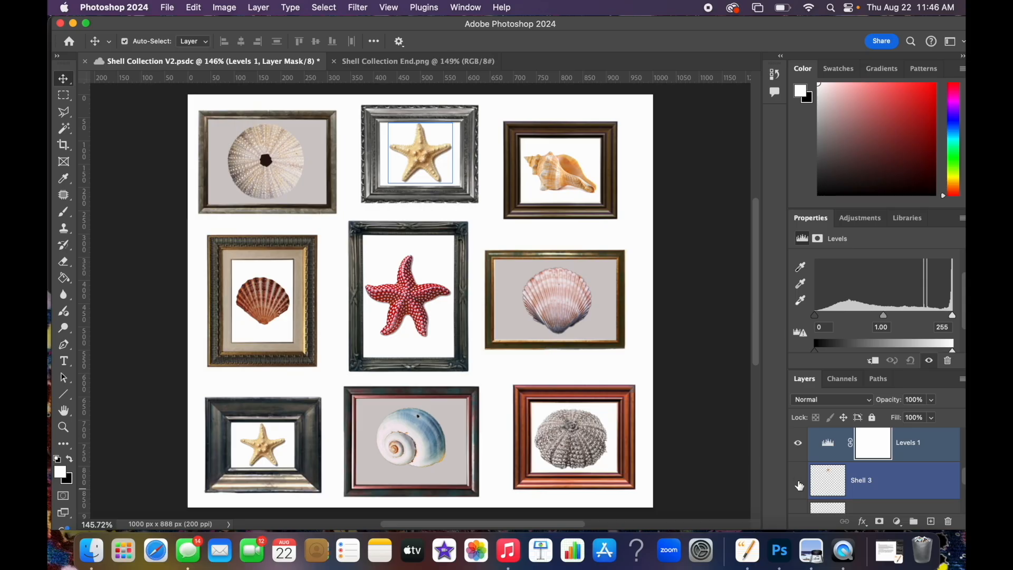
click(799, 484)
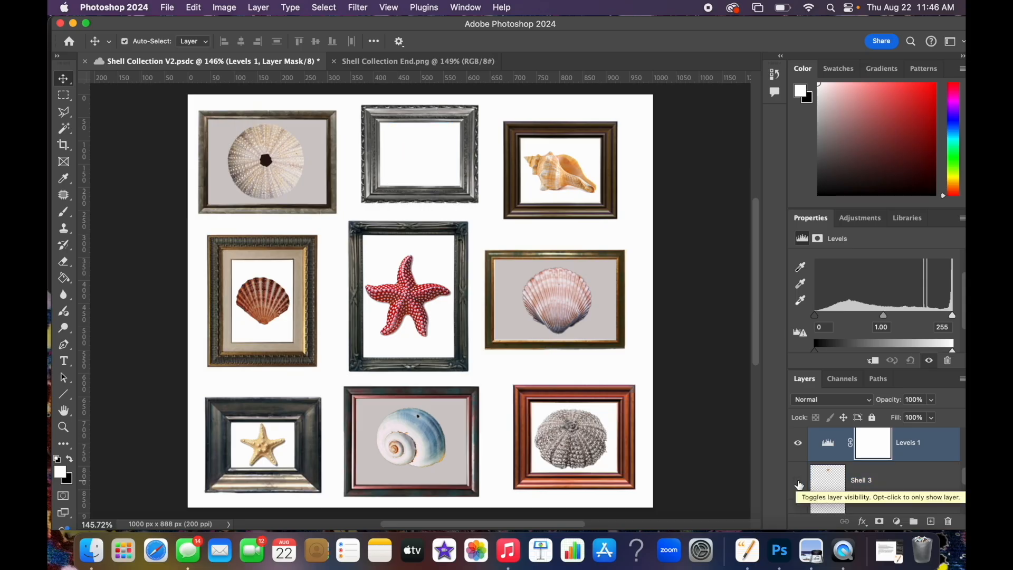
click(799, 484)
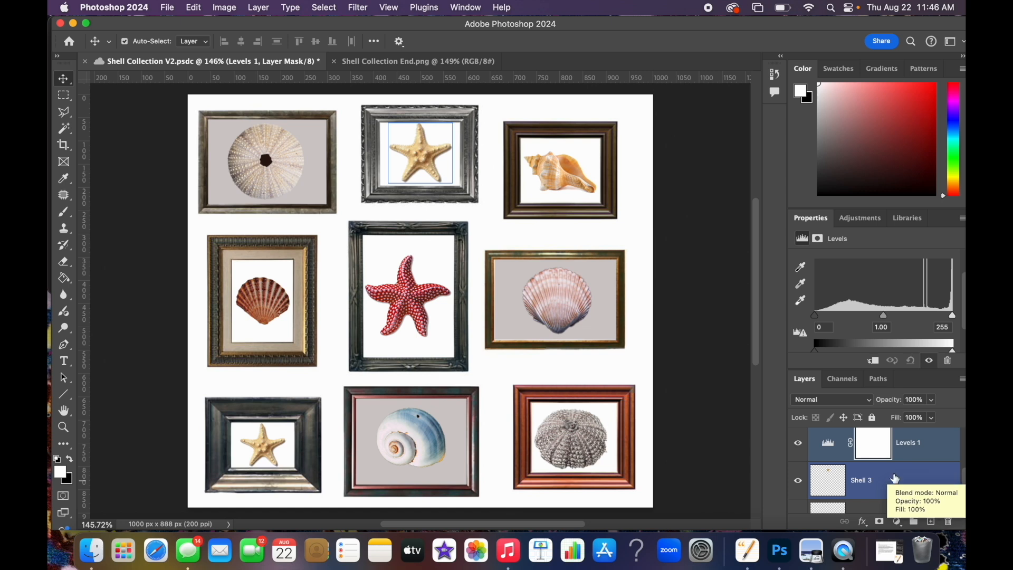
click(798, 482)
click(798, 481)
click(865, 480)
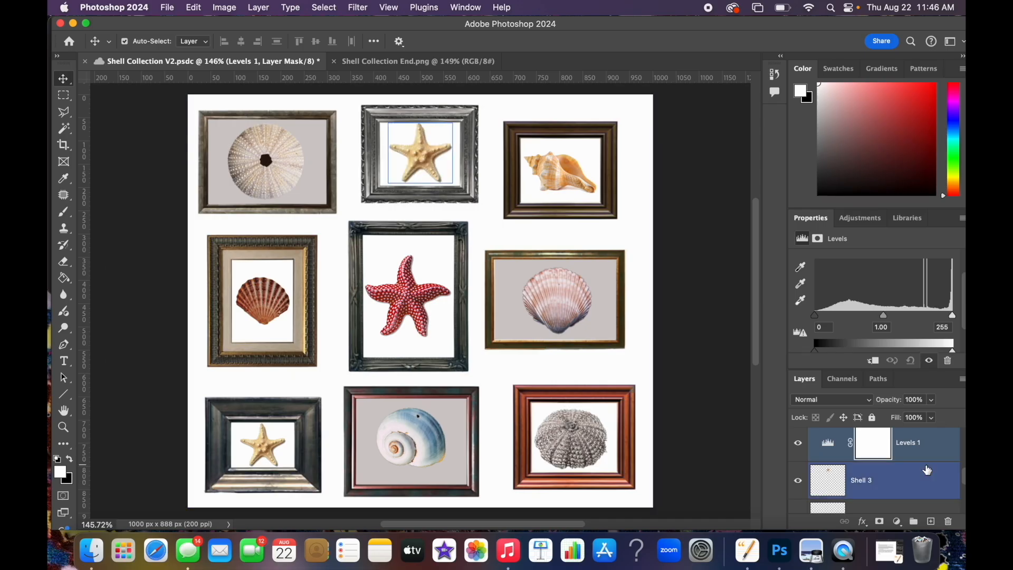
Clip the Levels 1 adjustment layer to the Shell 3 layer beneath it with a clipping mask.
click(931, 449)
right_click(933, 449)
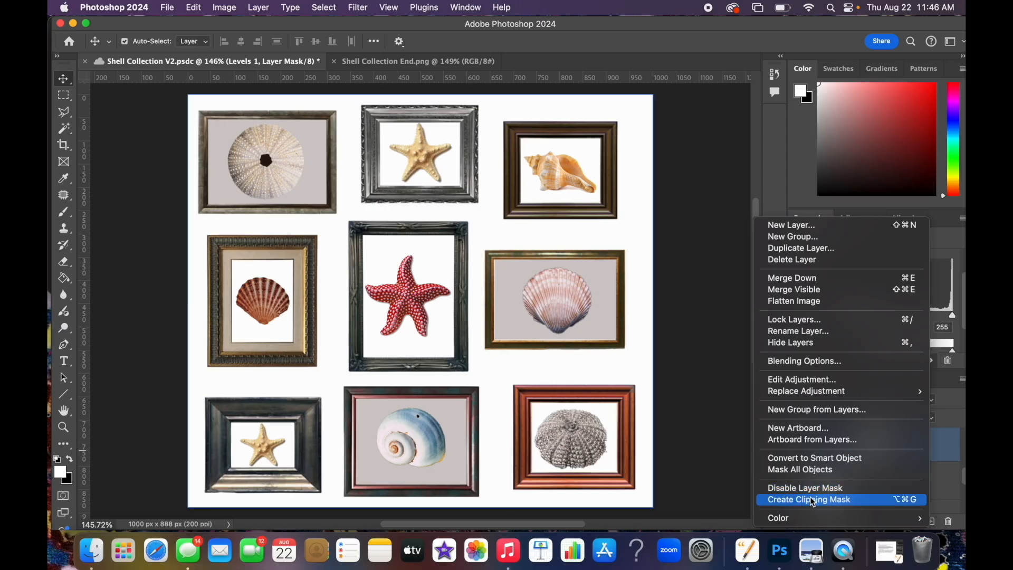
click(827, 501)
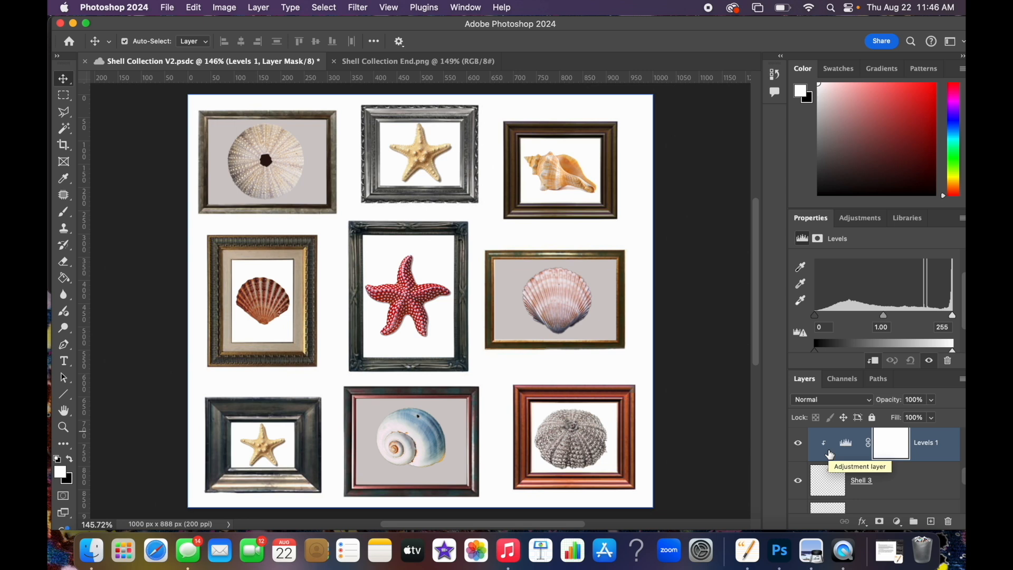
Set the shadow input of Levels 1 to 79 to darken the clipped starfish, and save the document.
shift+click(870, 479)
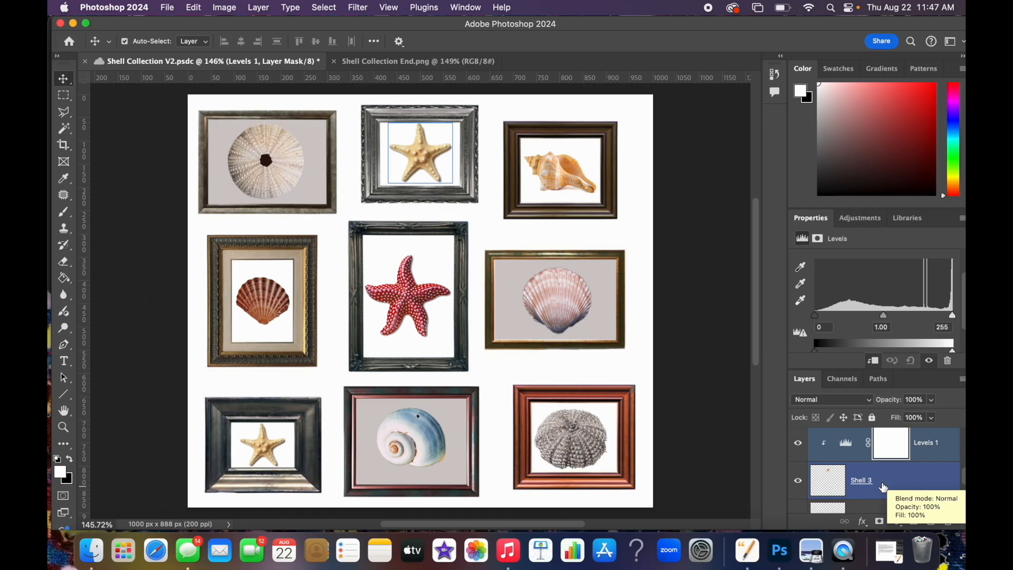
click(894, 447)
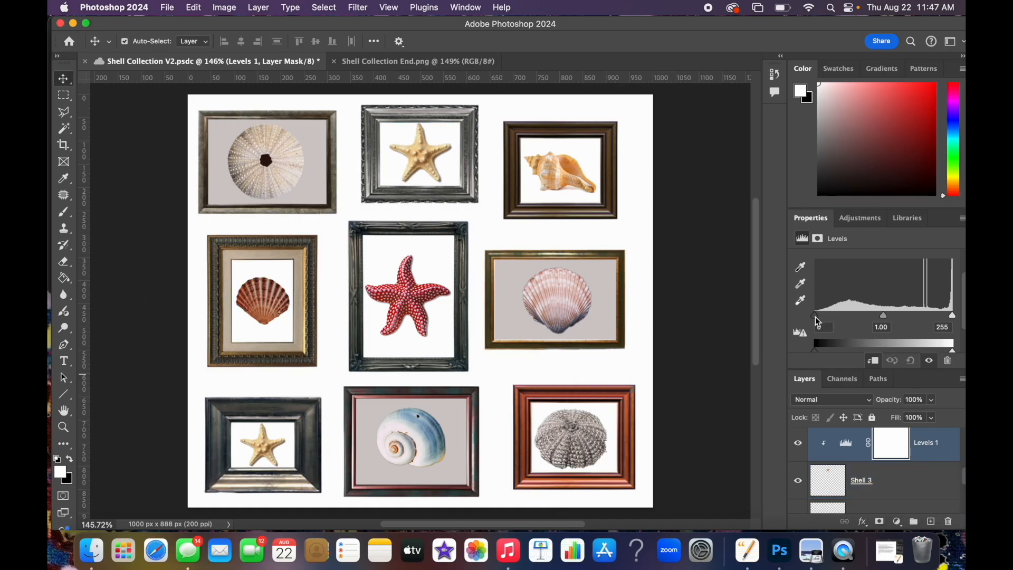
drag(815, 317, 856, 315)
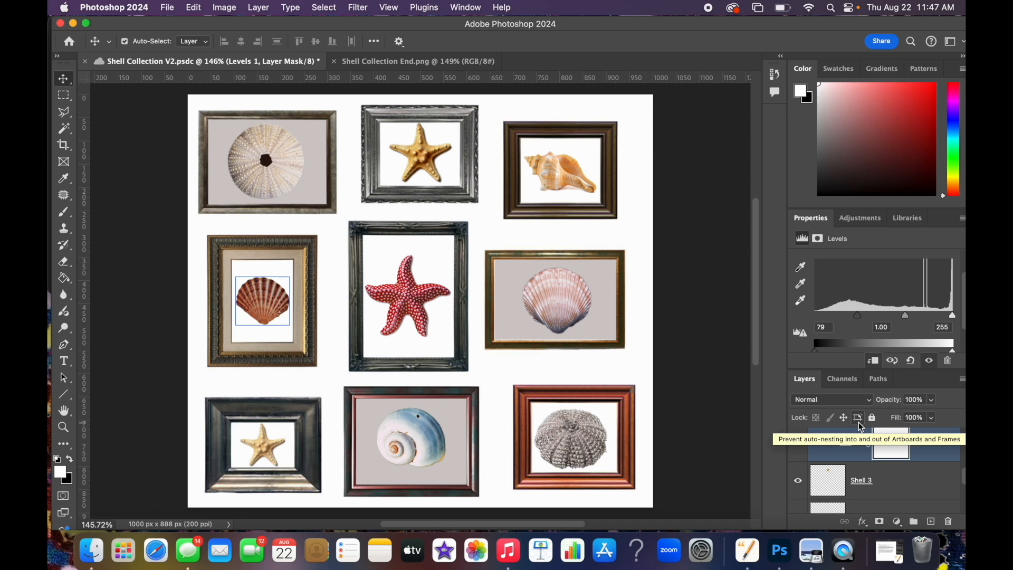
click(167, 8)
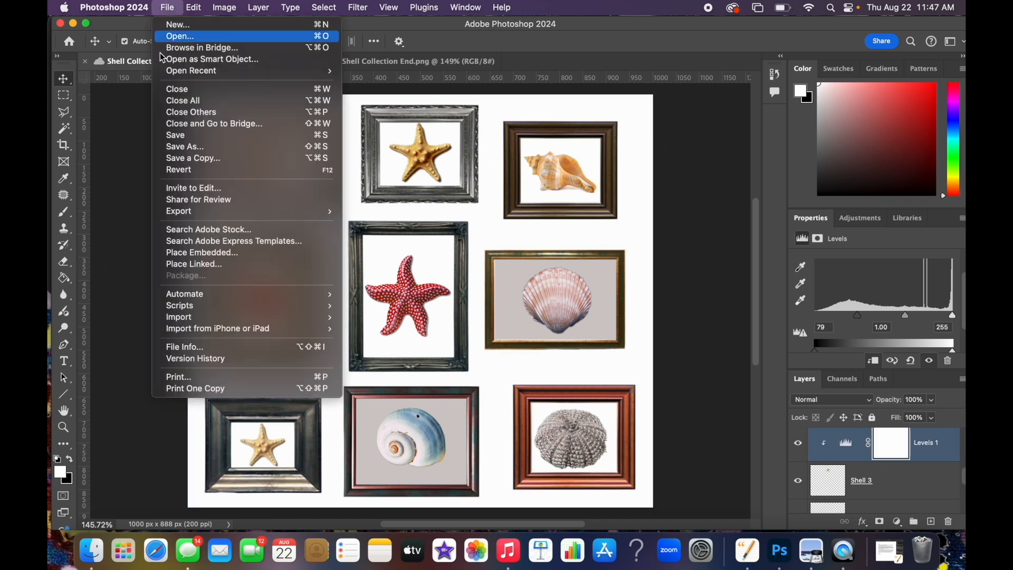
click(173, 139)
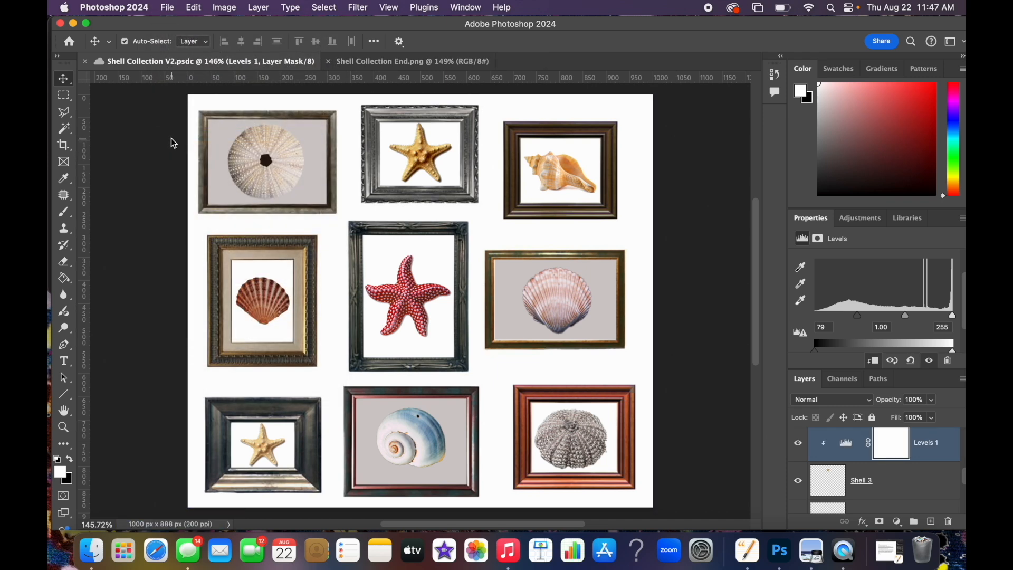